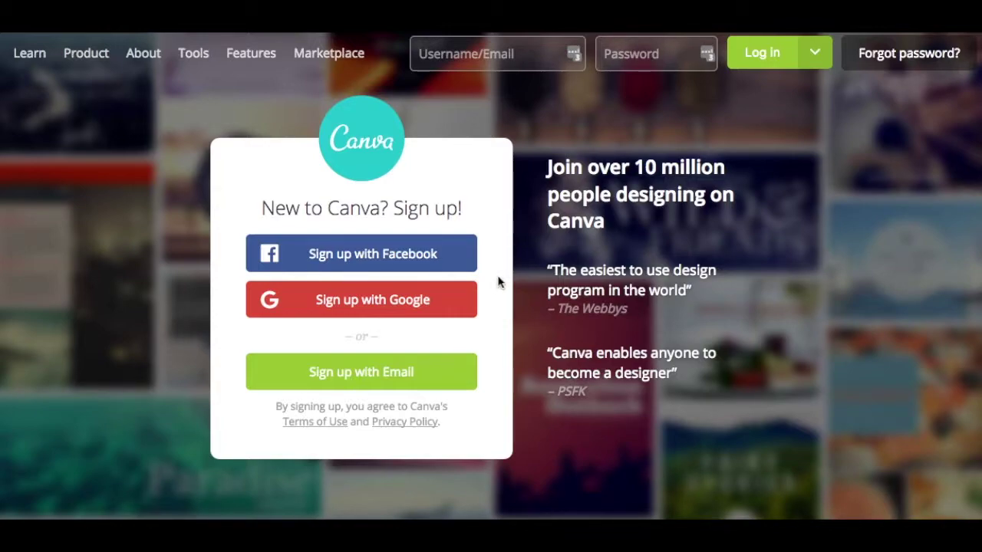
- Start logging in to the existing account by opening the username/email entry
left_click(501, 55)
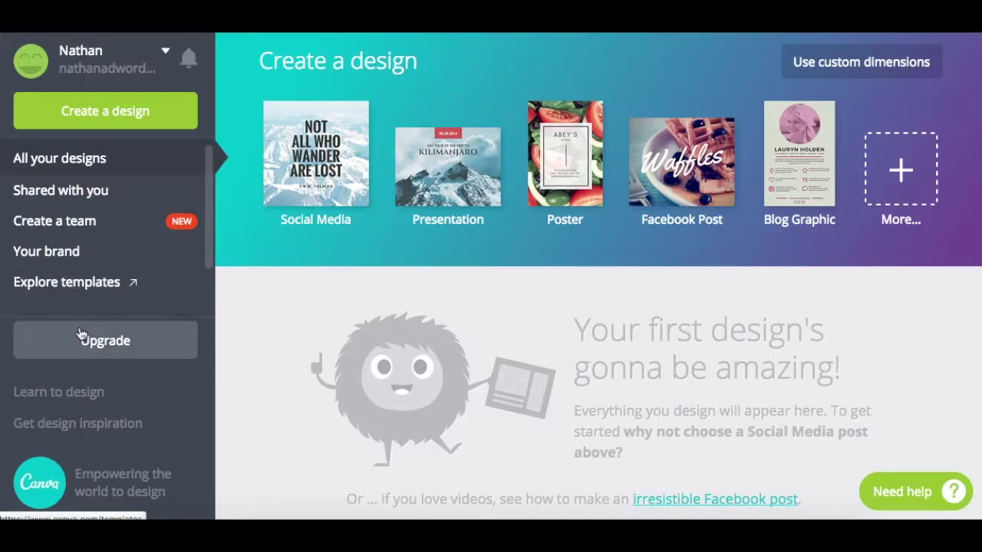
scroll(92, 221, "down", 2)
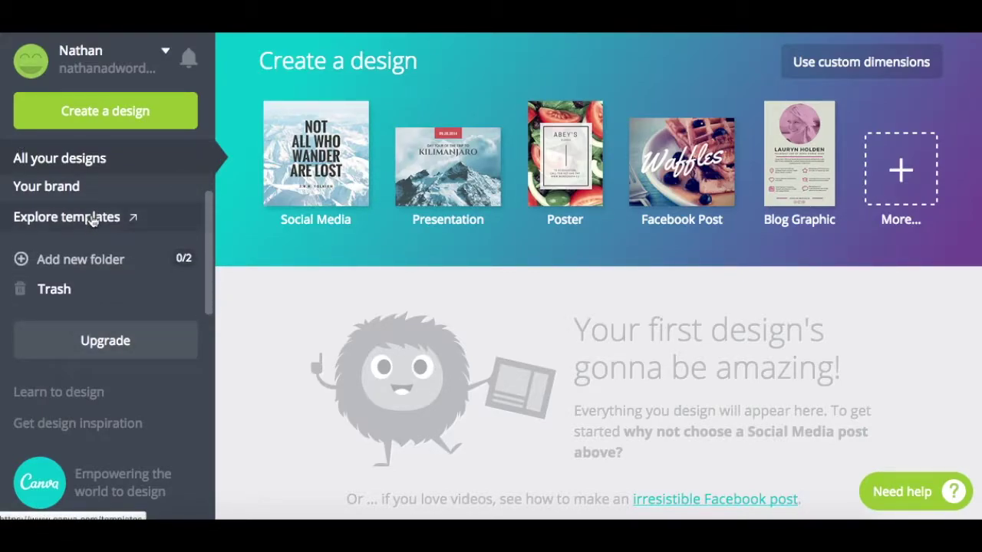
scroll(92, 221, "up", 2)
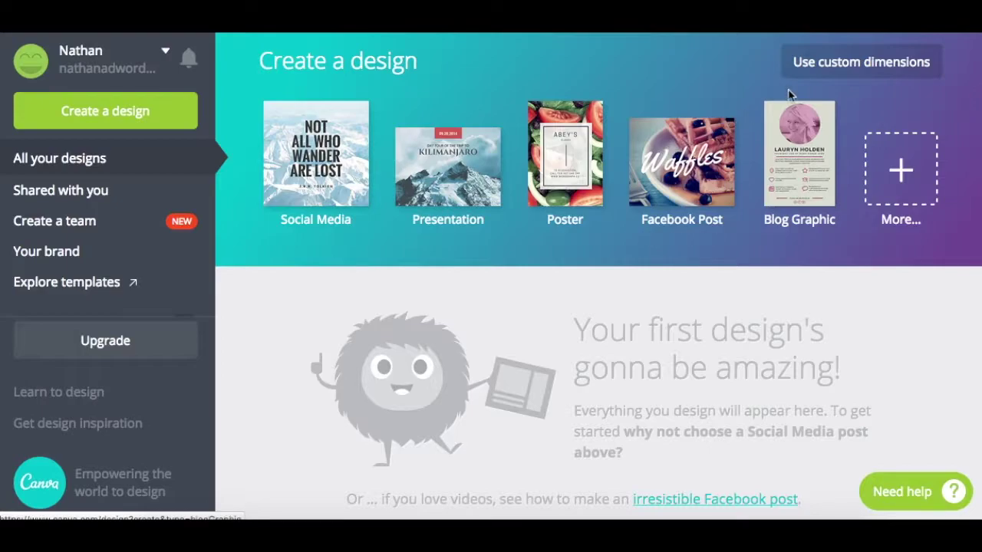
left_click(849, 65)
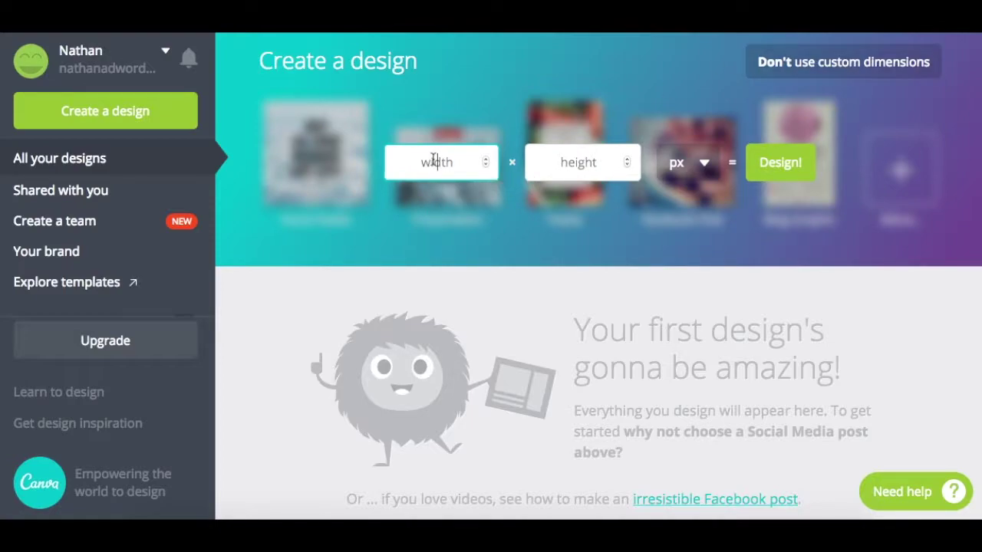
left_click(694, 162)
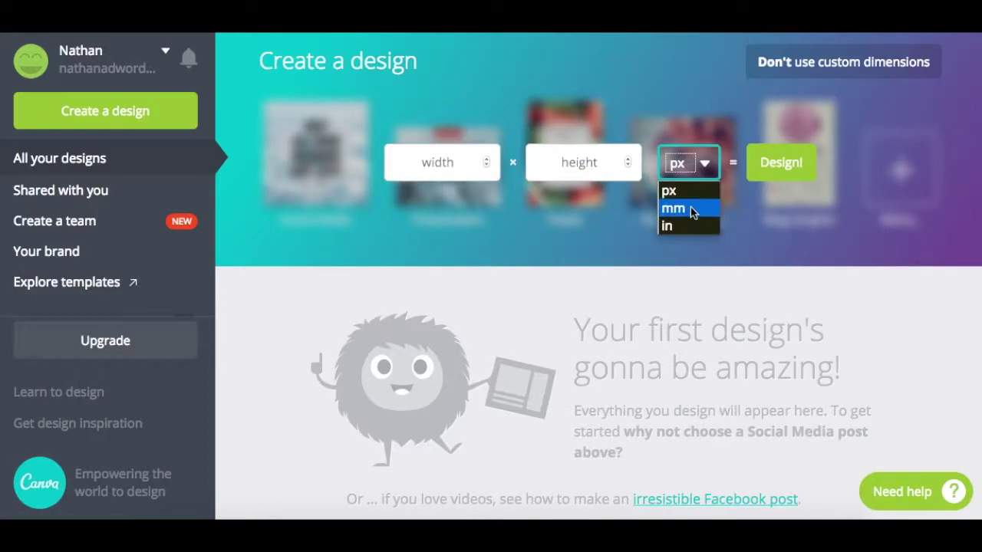
left_click(739, 279)
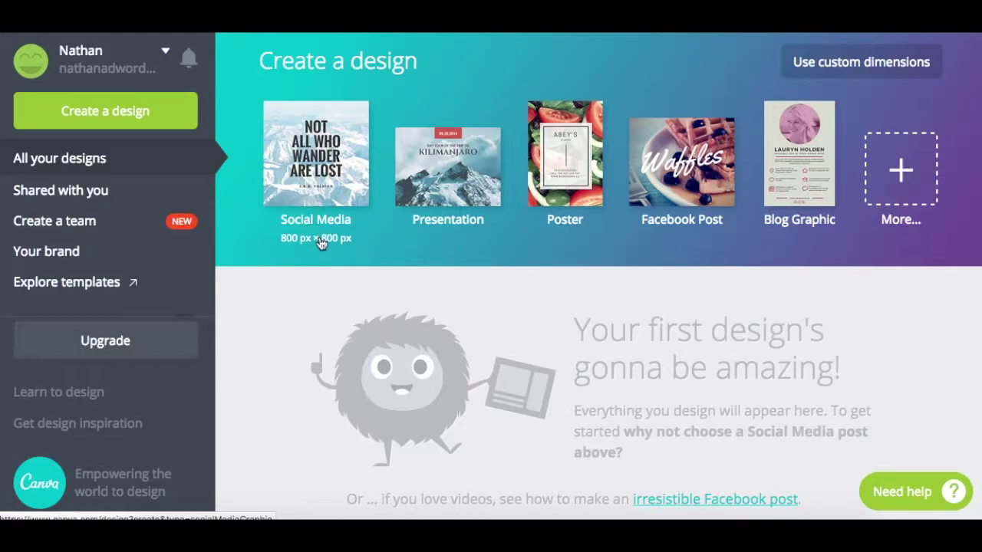
- Create a new Social Media design and title it "Social Media Design Test"
left_click(323, 142)
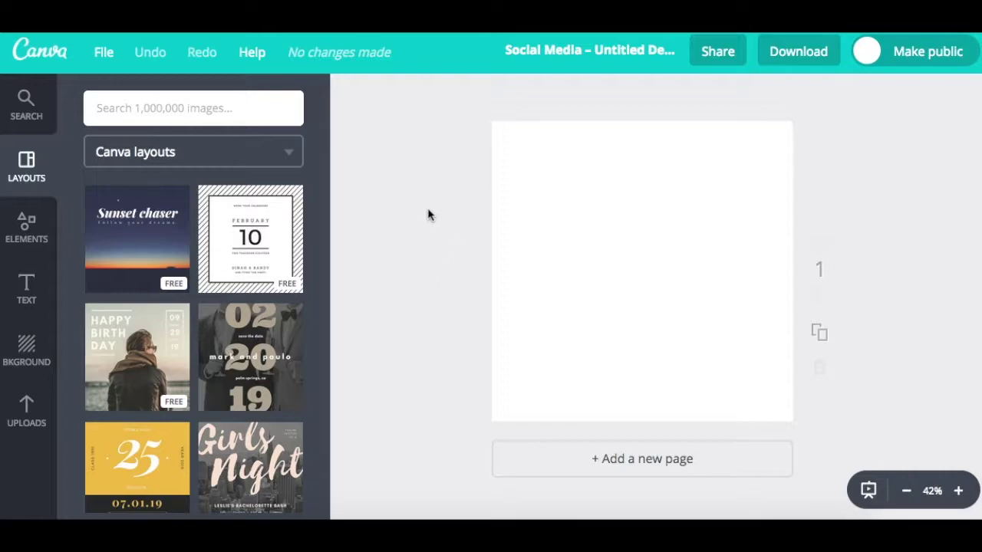
left_click(551, 57)
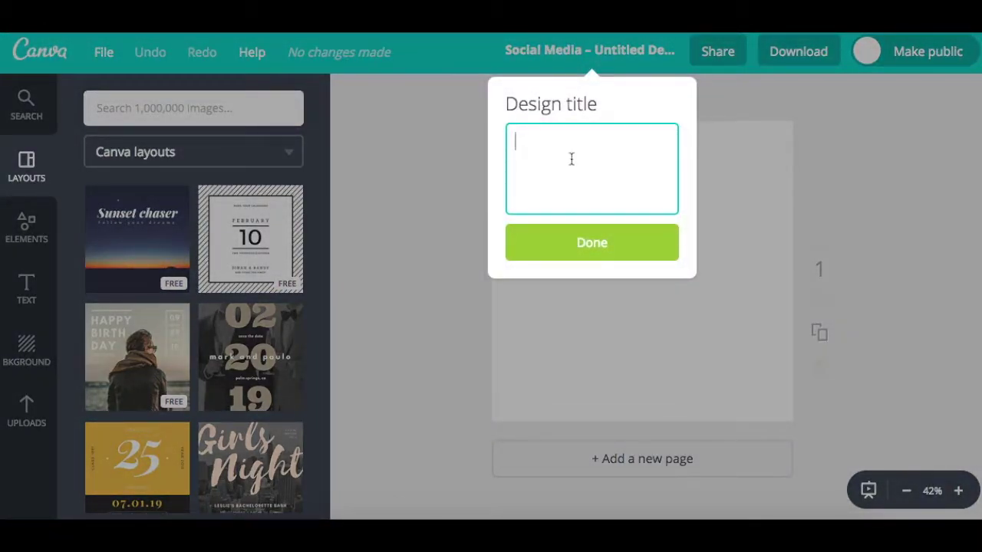
type("Social Media Design Test")
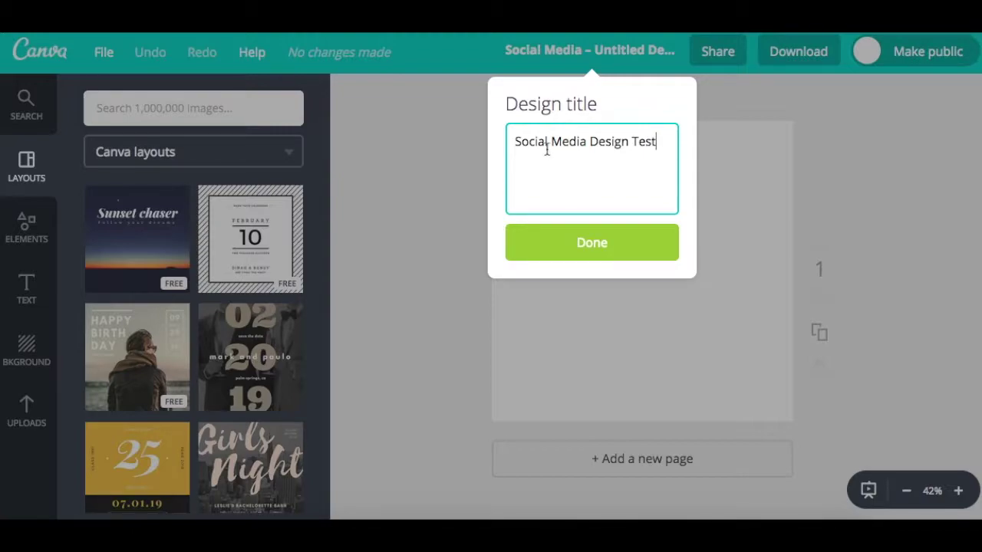
left_click(591, 243)
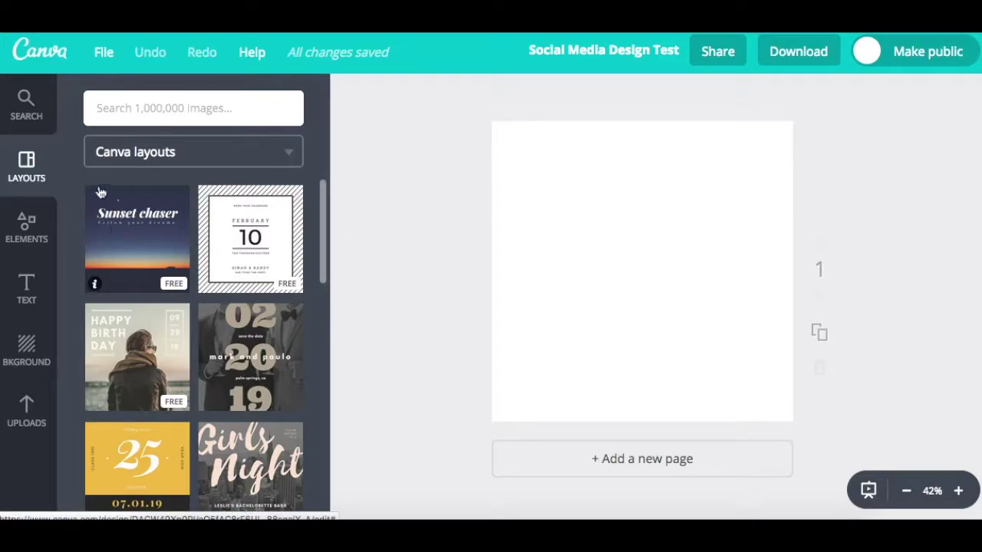
- Search the image library for "tree"
left_click(24, 111)
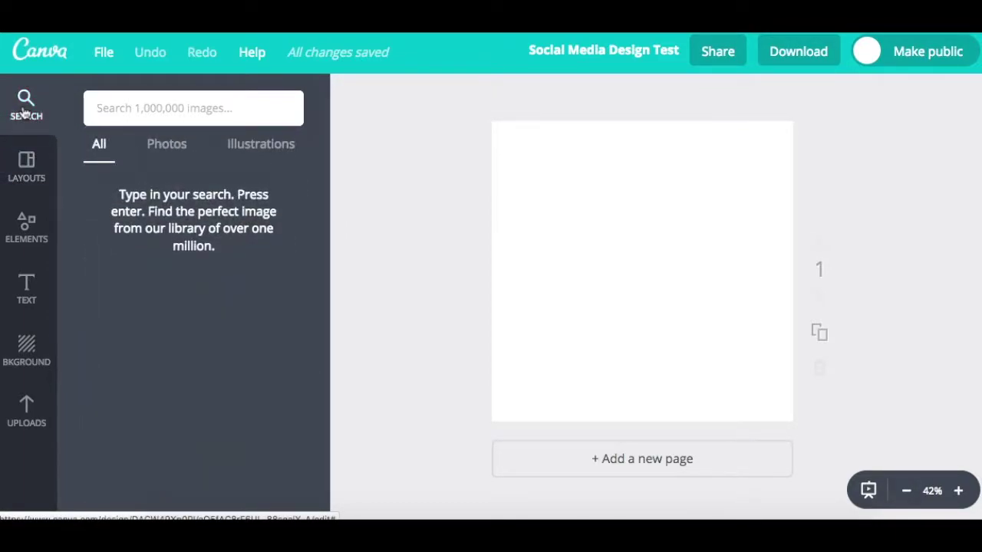
left_click(127, 108)
type("t")
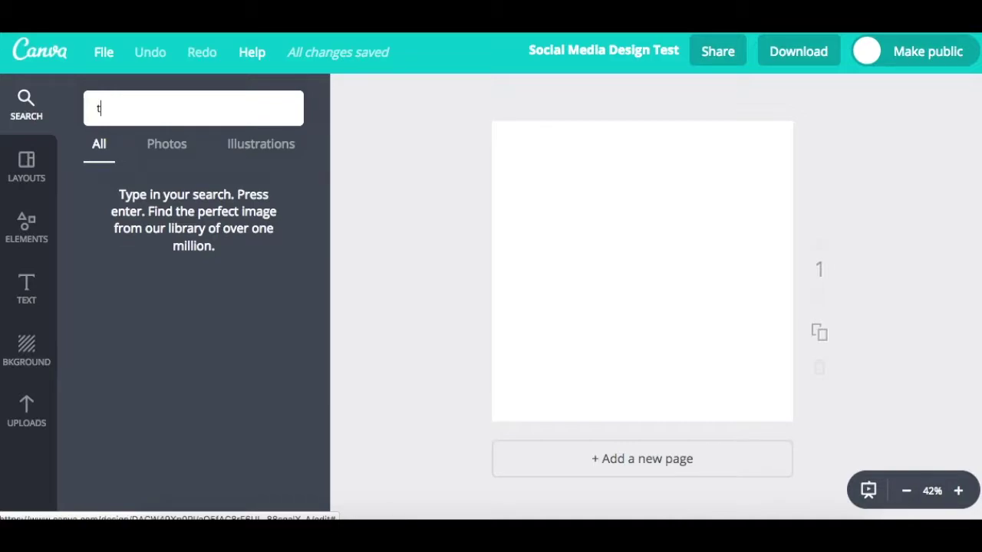
key("Return")
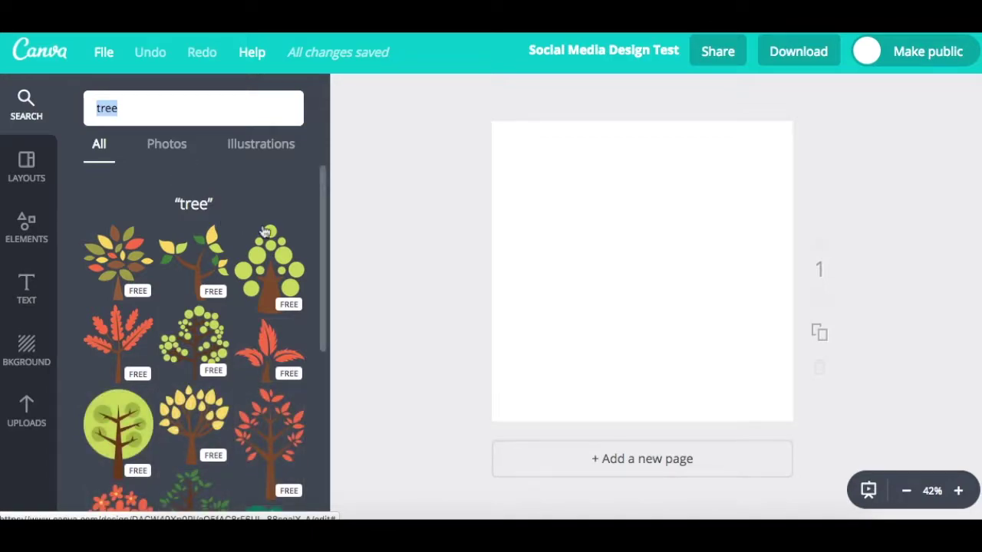
- Browse the tree search results and add the free round tree with green oval leaves and a brown trunk to the page
scroll(263, 232, "down", 10)
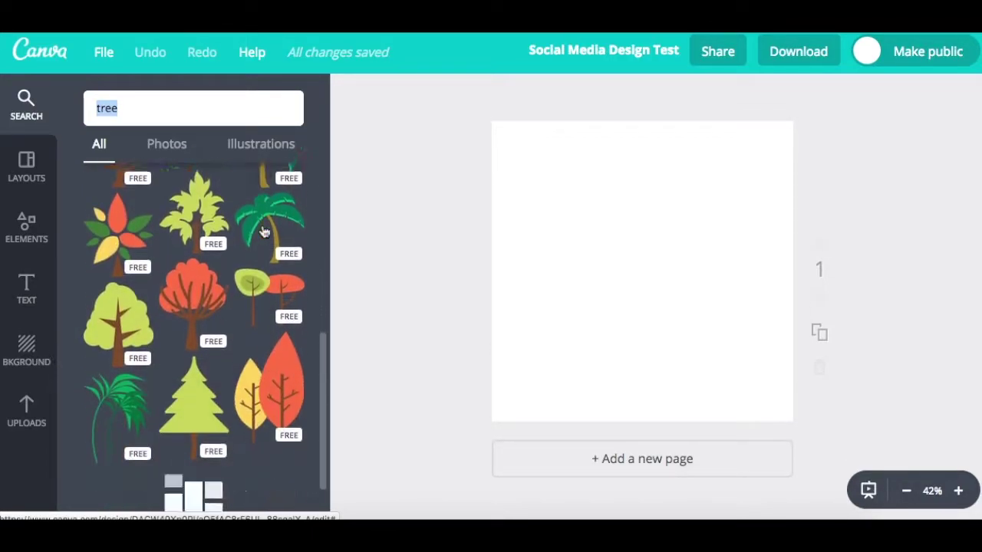
scroll(245, 247, "up", 12)
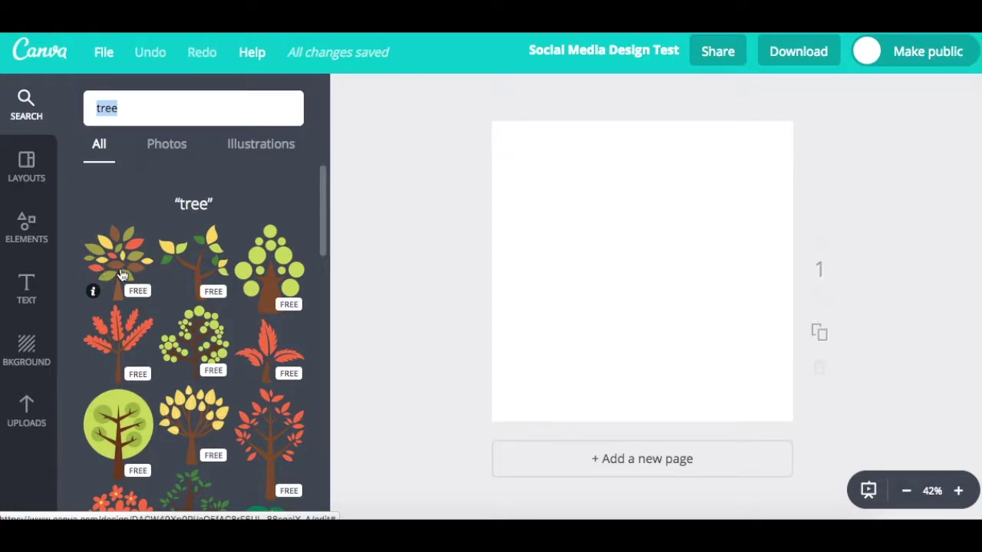
scroll(246, 306, "down", 5)
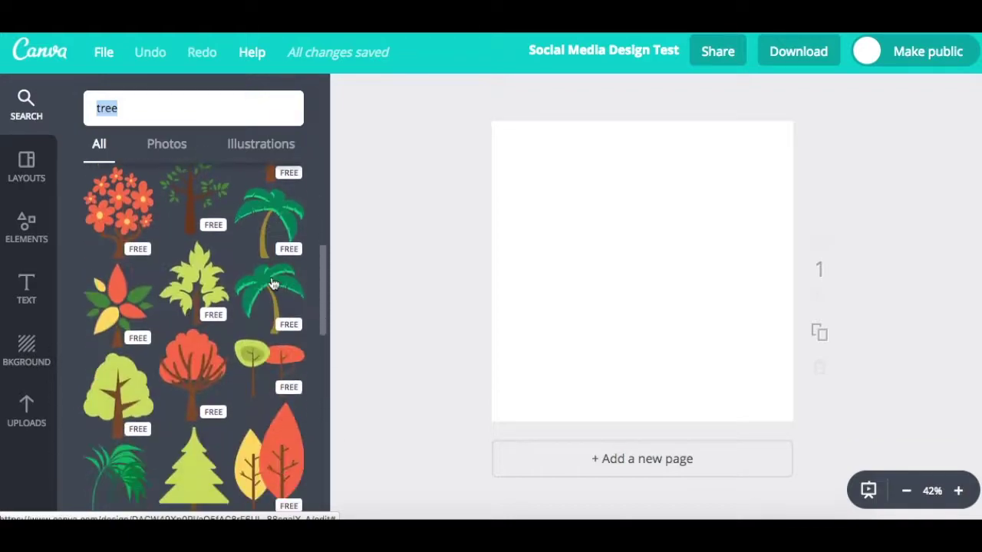
scroll(272, 284, "down", 10)
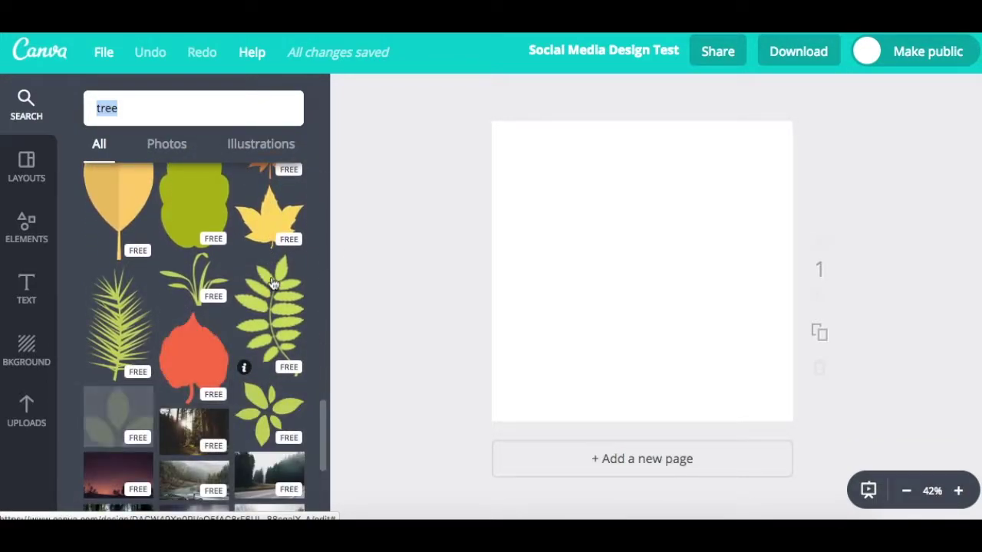
scroll(272, 283, "down", 5)
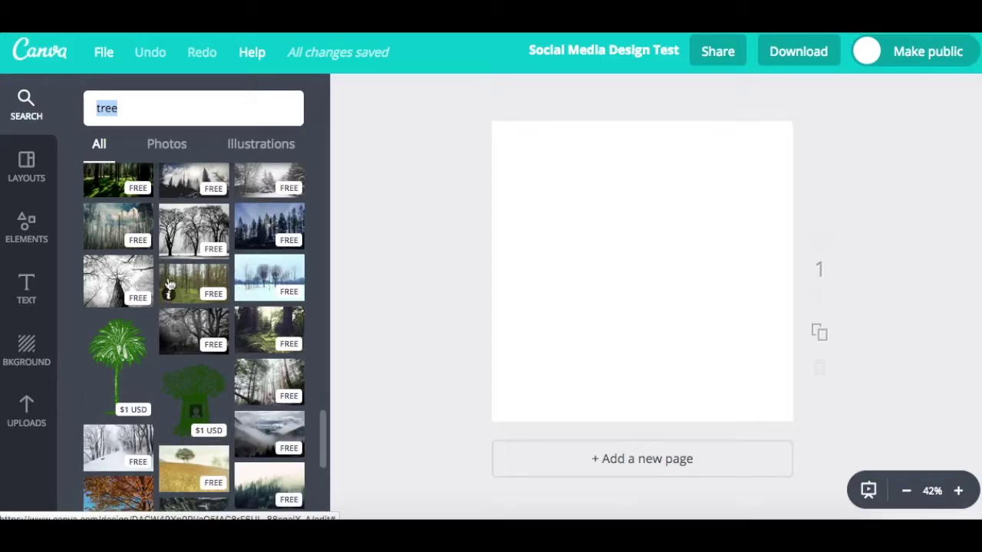
scroll(169, 282, "down", 3)
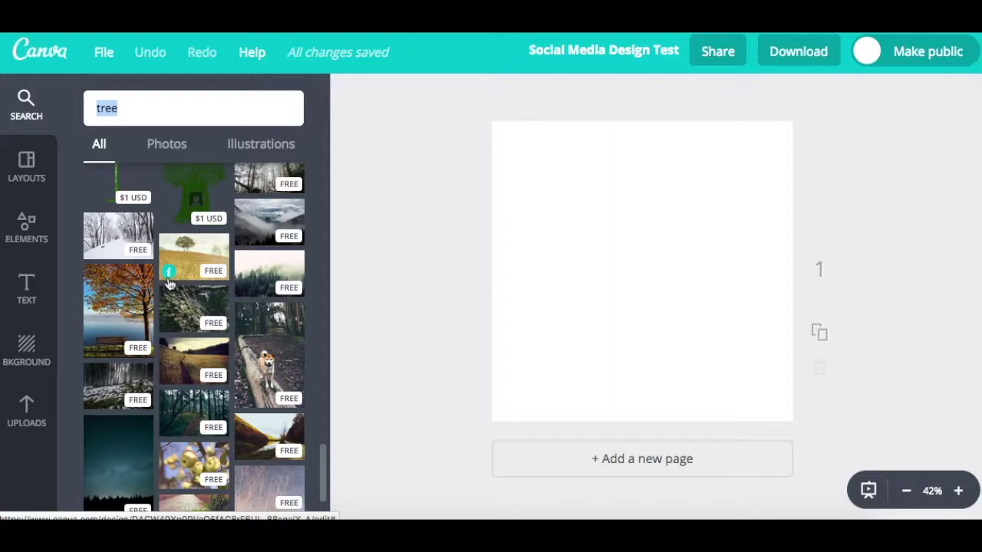
scroll(170, 282, "up", 1)
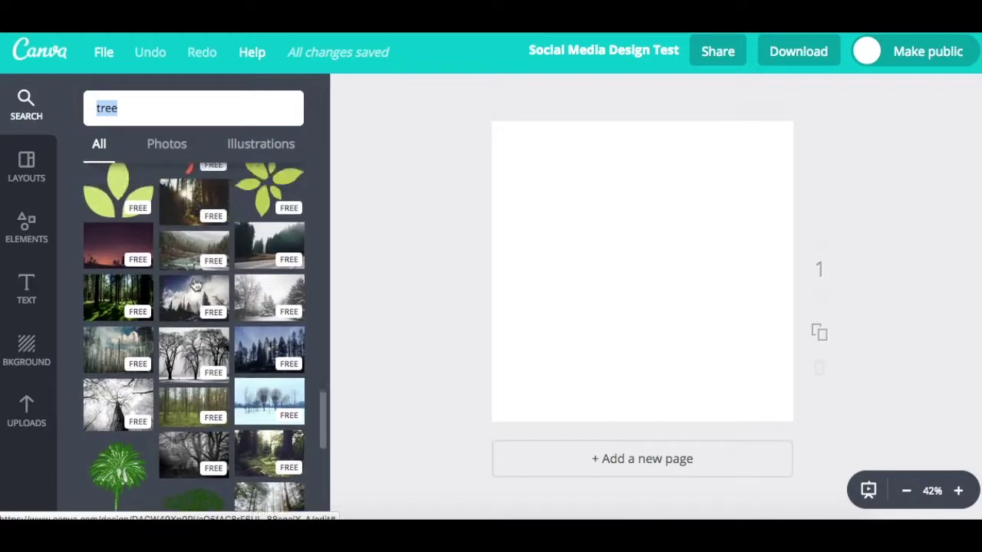
scroll(195, 283, "down", 2)
scroll(196, 284, "down", 3)
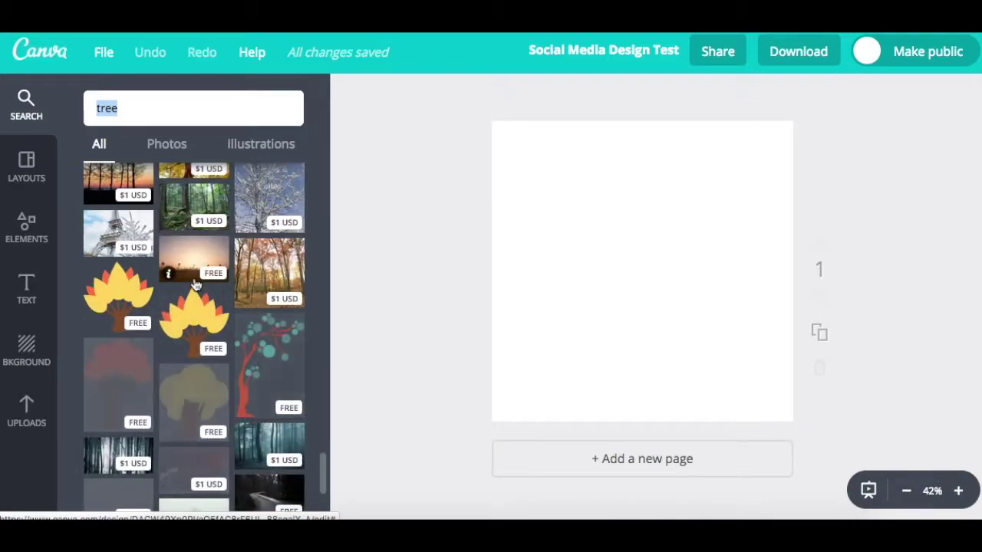
scroll(196, 284, "up", 10)
scroll(195, 284, "up", 5)
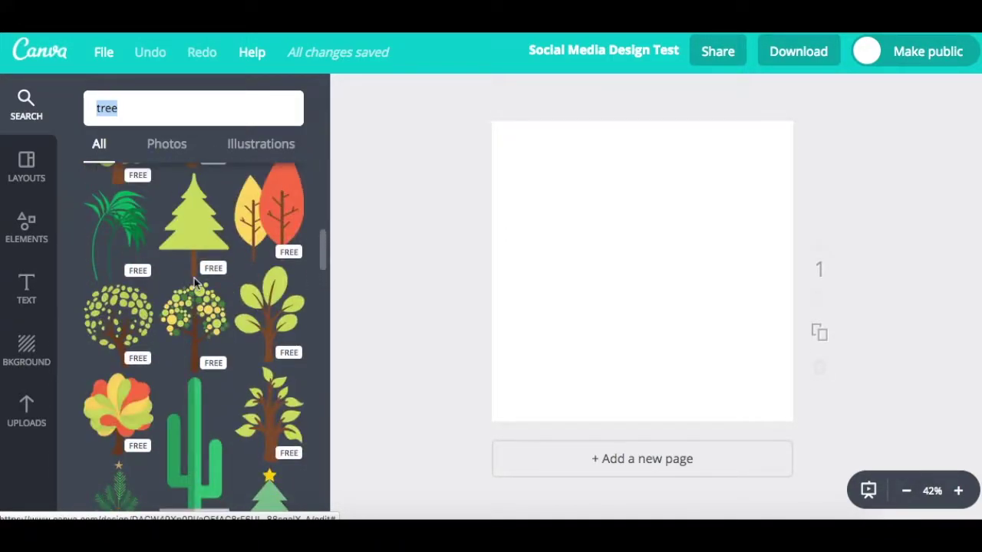
scroll(196, 285, "up", 2)
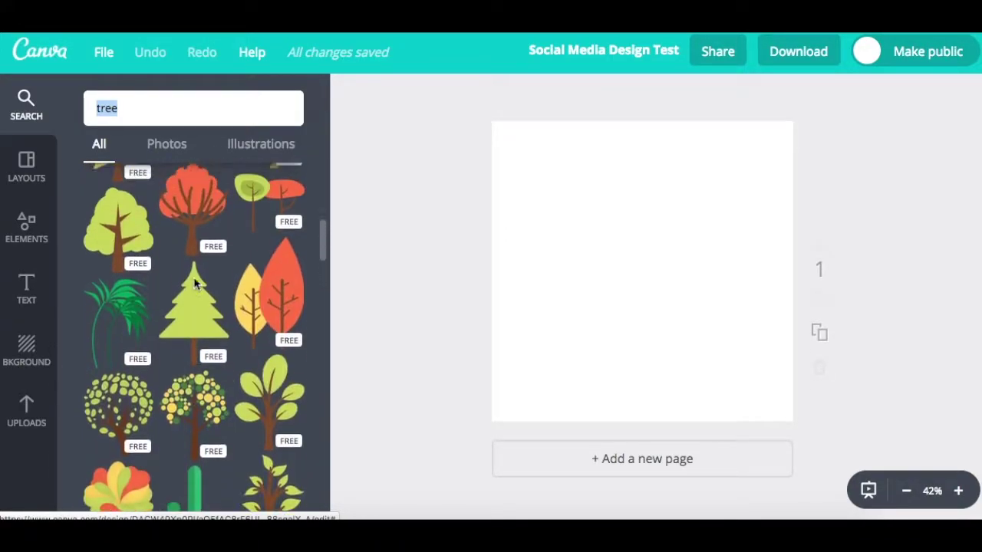
left_click(119, 417)
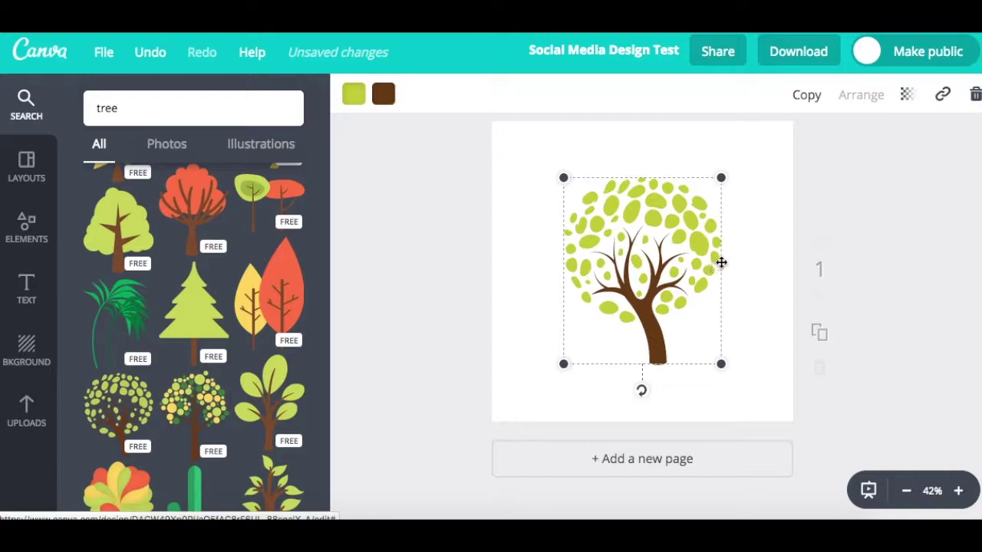
- Shrink the tree to about half its size and move it to mid-height on the page, left of centre
left_click_drag(721, 365, 636, 263)
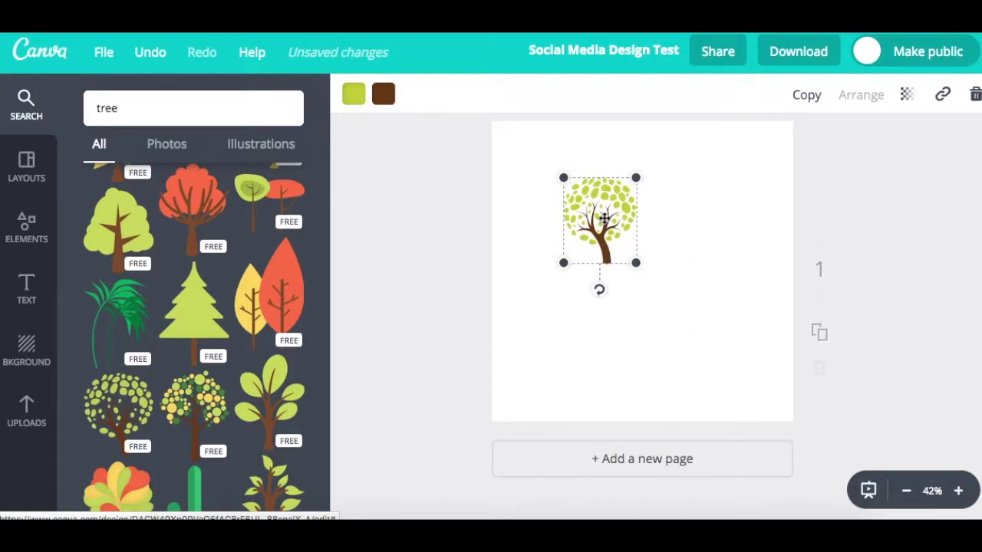
left_click_drag(604, 219, 650, 179)
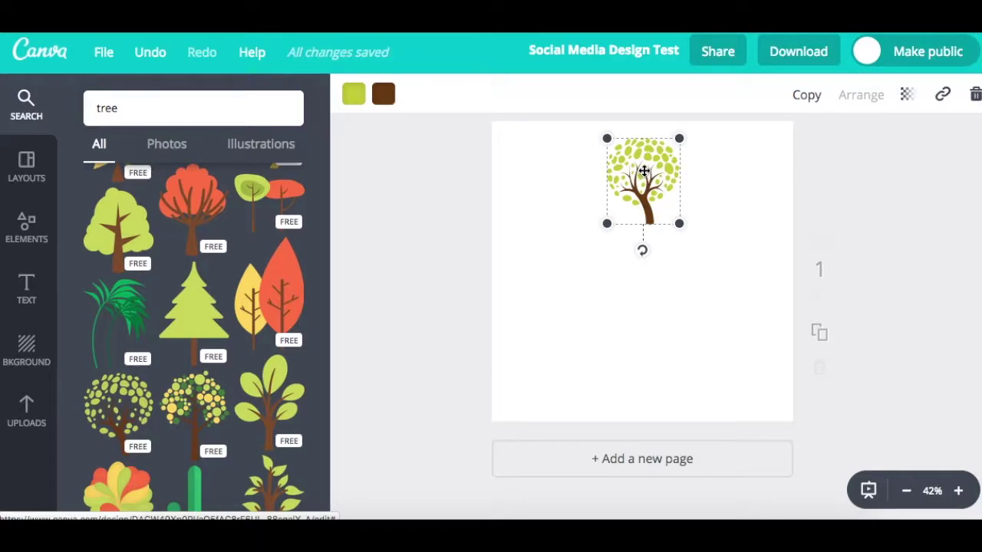
left_click_drag(644, 170, 646, 273)
left_click(646, 276)
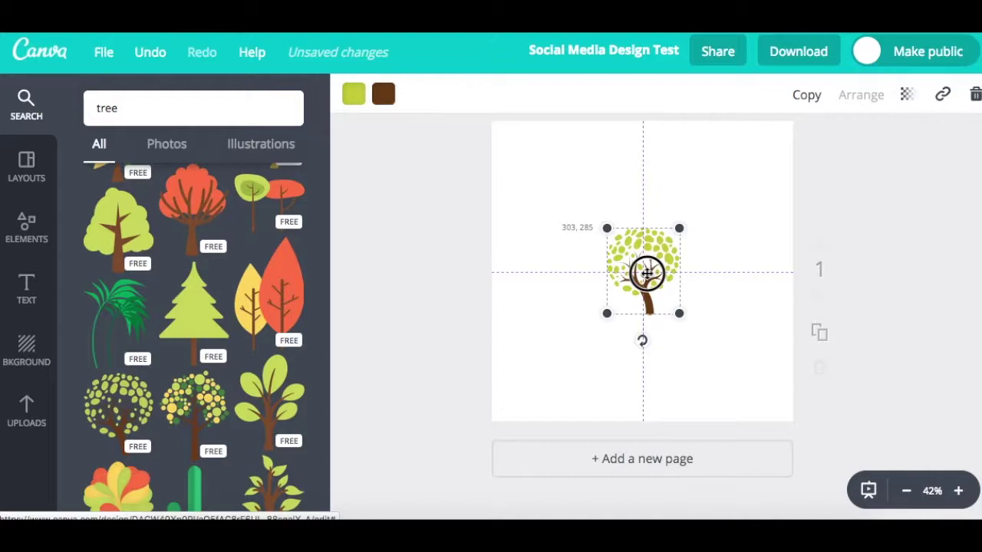
left_click_drag(647, 273, 579, 274)
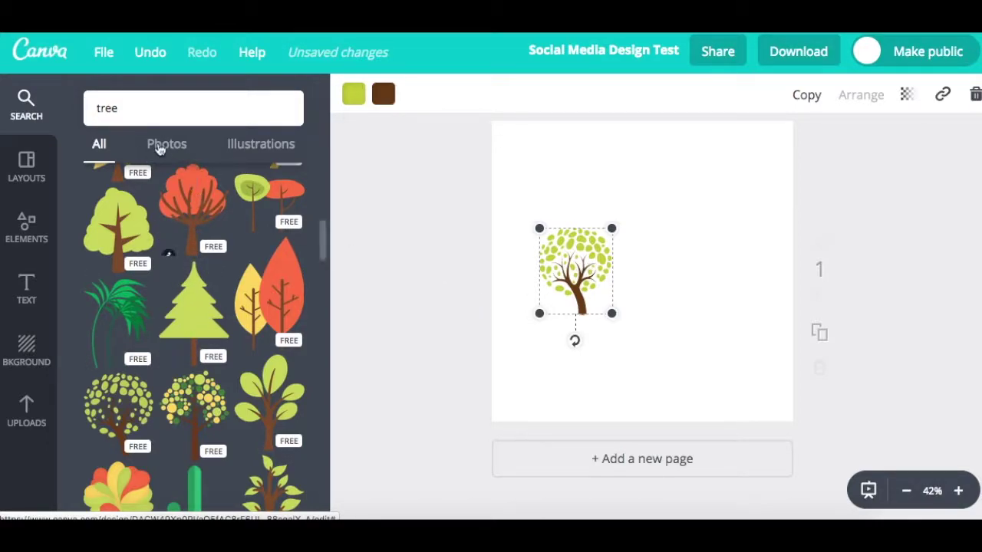
- Examine the tree search results filtered to photos and to illustrations
left_click(165, 146)
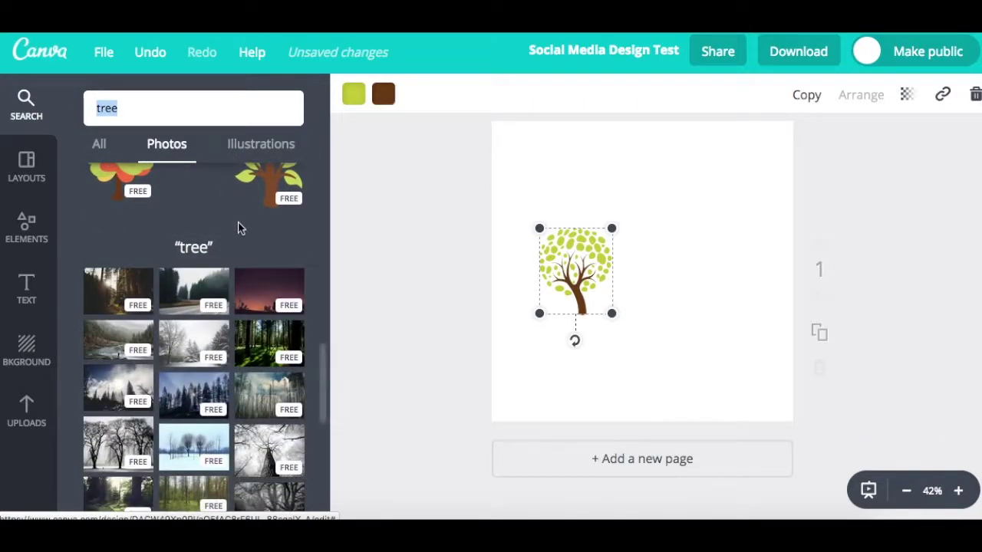
left_click(261, 147)
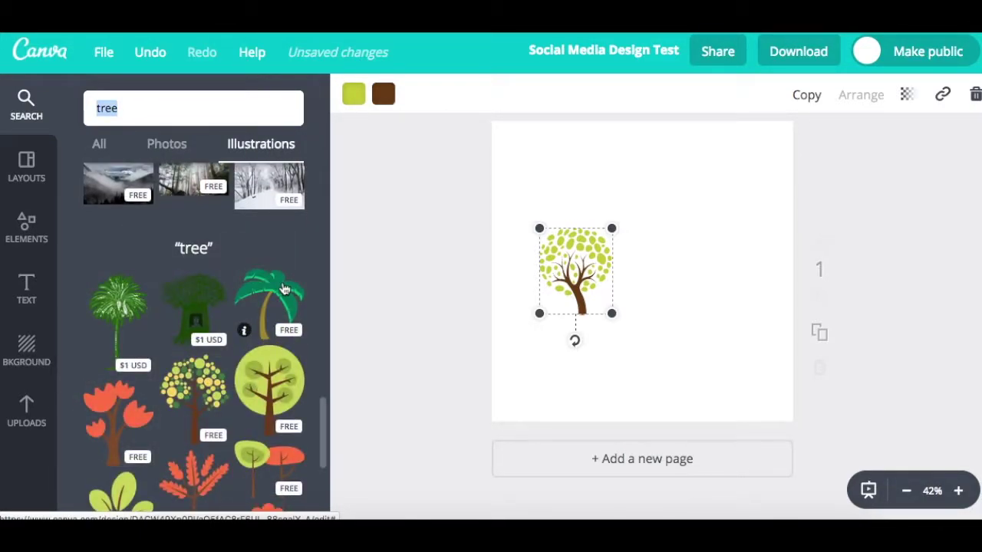
scroll(283, 289, "down", 10)
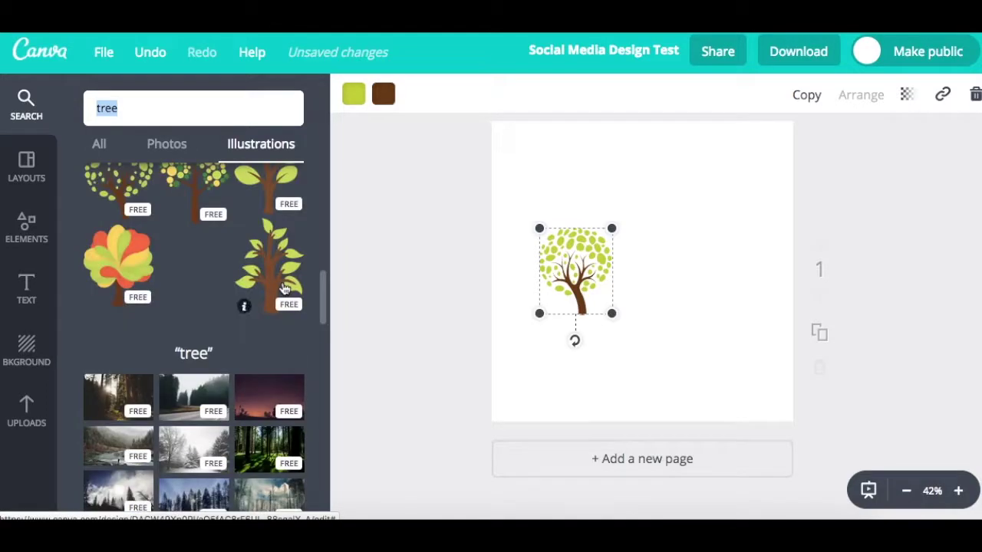
scroll(284, 289, "down", 5)
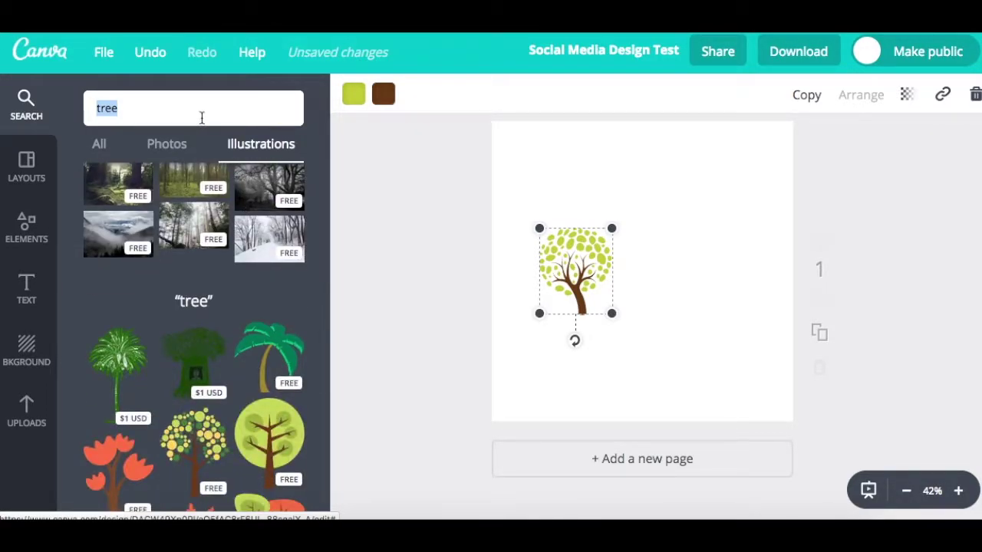
scroll(223, 245, "down", 3)
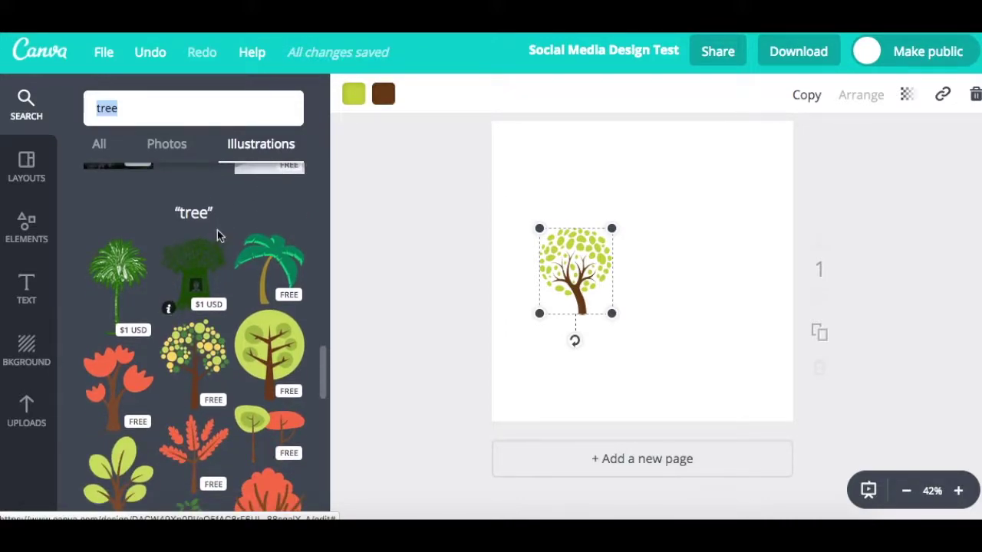
- Show the ready-made Canva layouts and delete the tree from the page
left_click(14, 169)
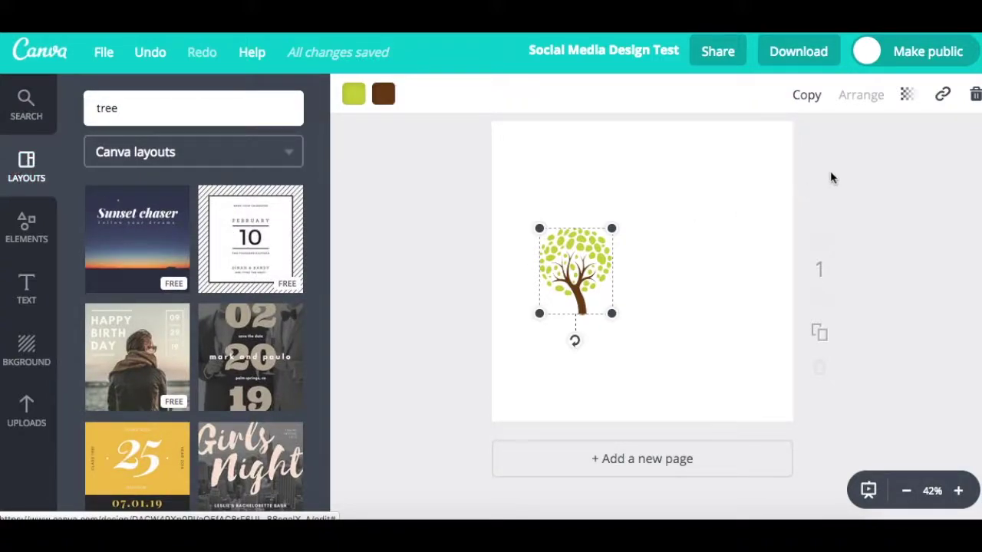
left_click(976, 95)
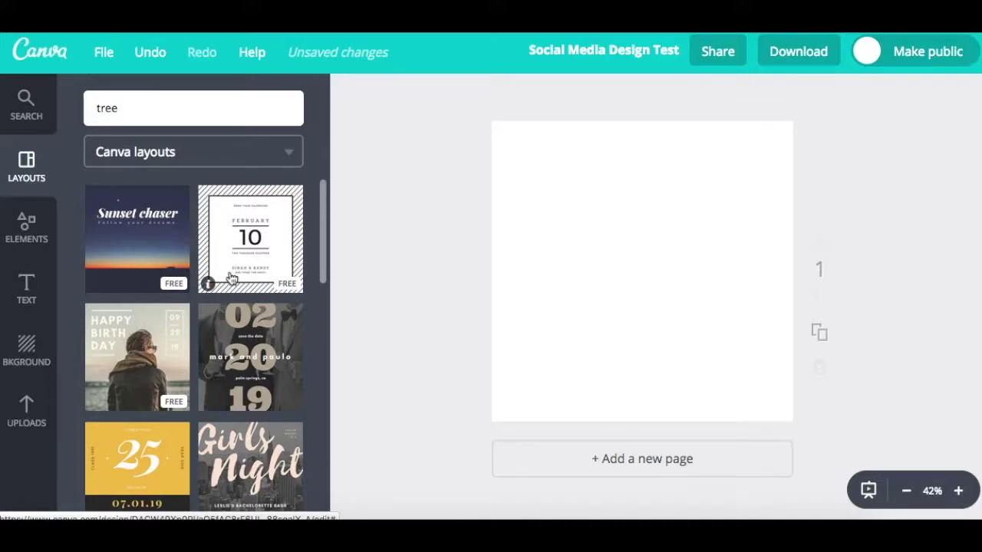
- Check the layout source options and apply the "Winter coffee" BUY 1 GET 1 FREE layout to the blank page
left_click(291, 153)
left_click(292, 152)
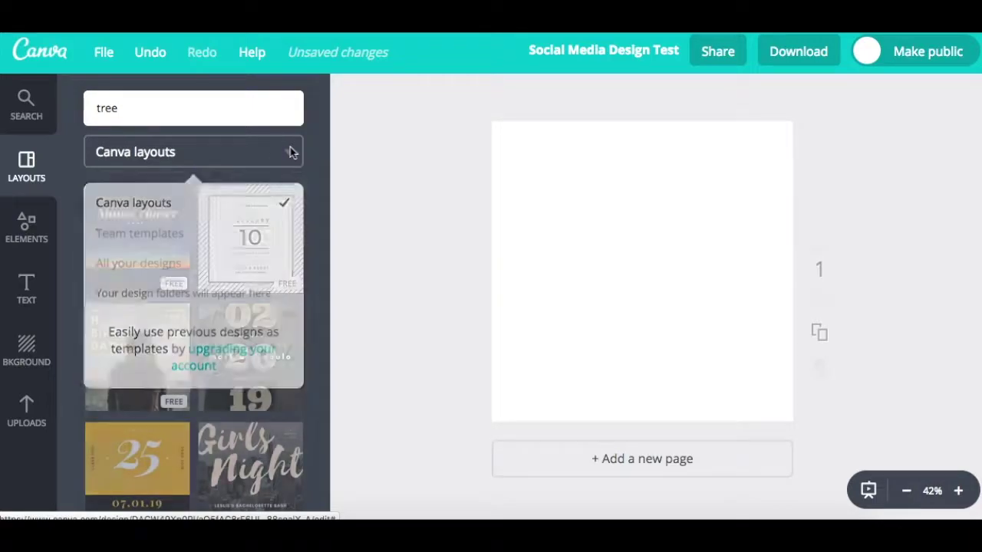
scroll(274, 246, "down", 3)
scroll(272, 245, "down", 3)
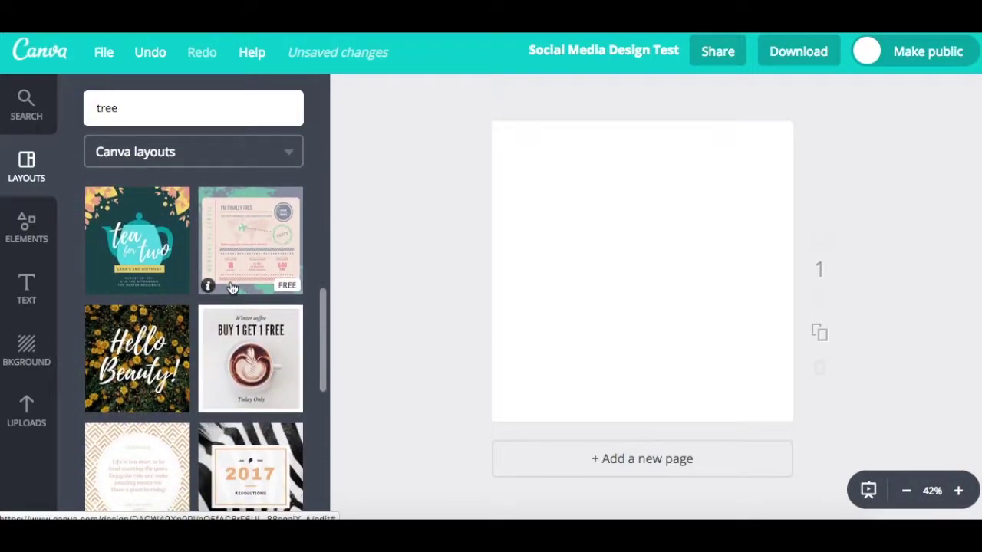
left_click(237, 349)
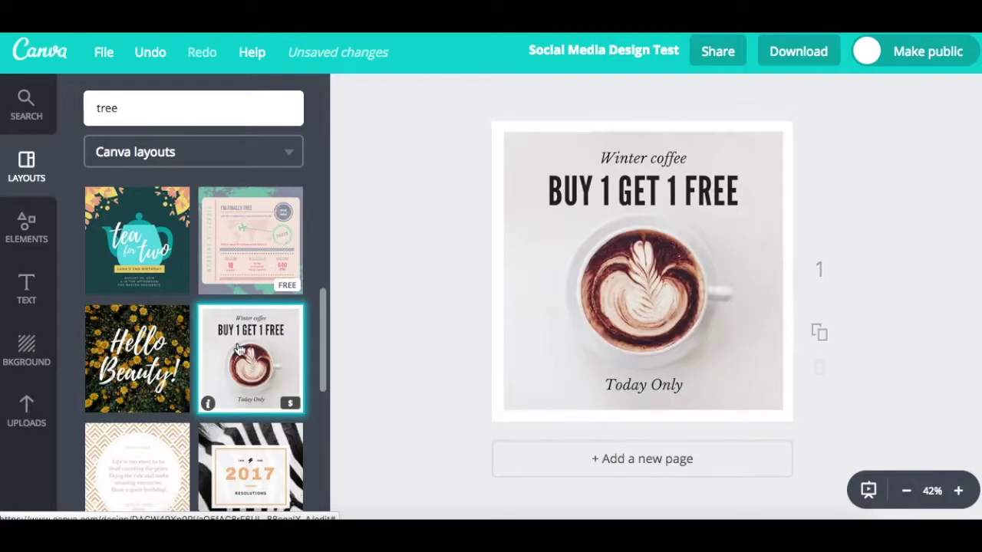
- Delete the "BUY 1 GET 1 FREE" headline from the coffee layout
left_click(633, 378)
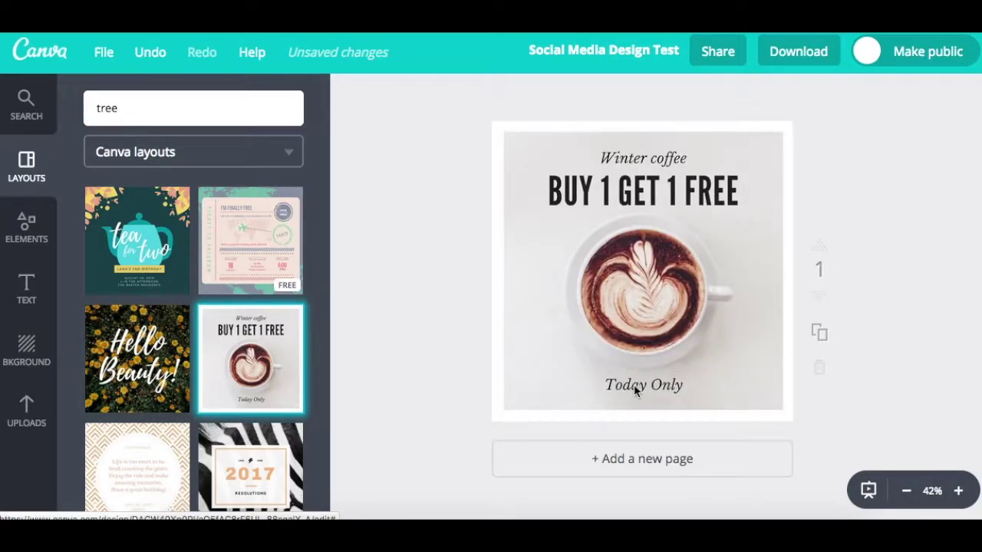
left_click(414, 246)
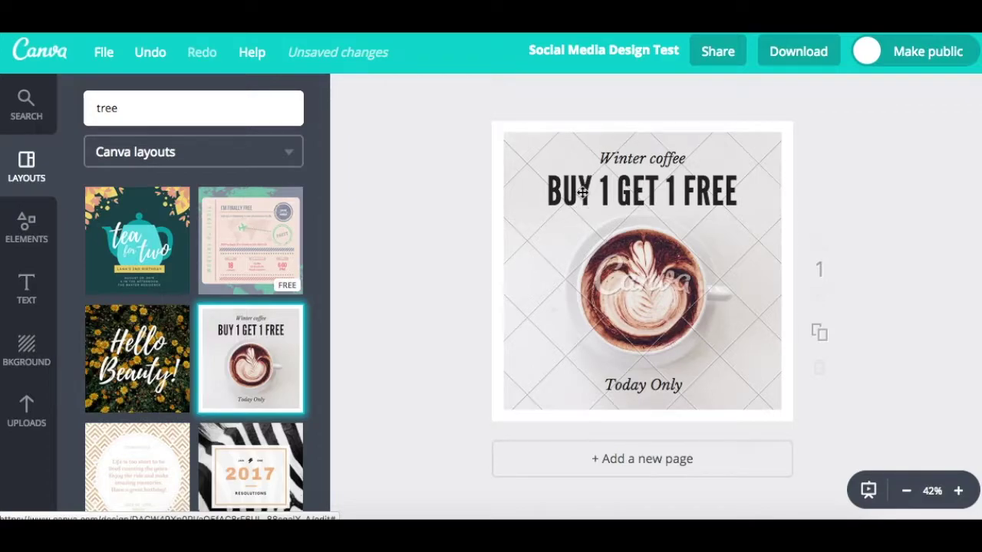
left_click(639, 210)
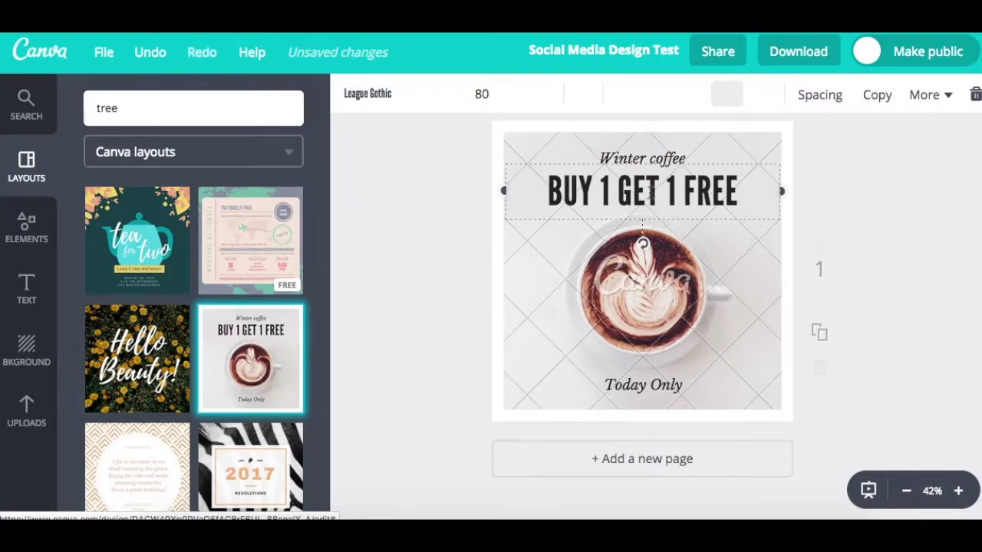
left_click(834, 195)
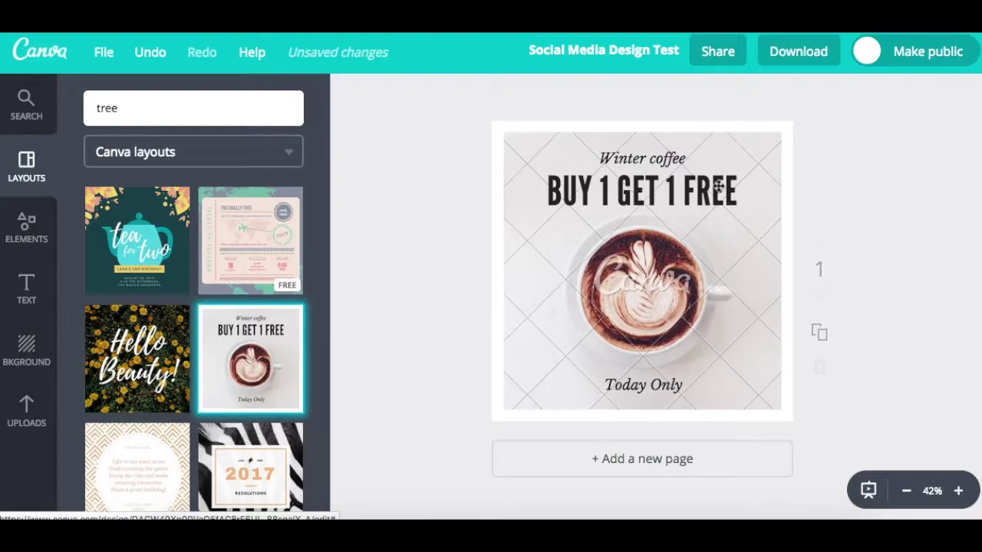
left_click(717, 186)
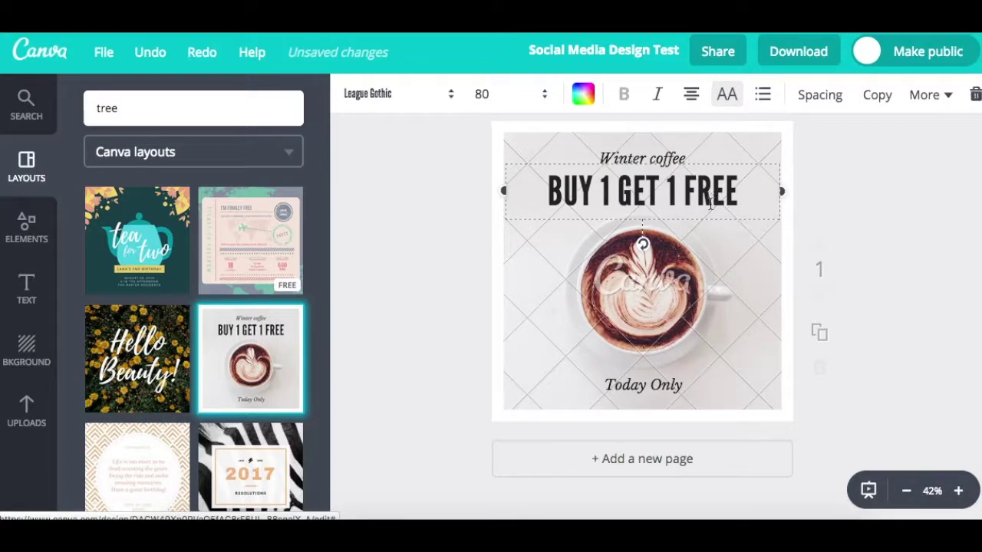
left_click(975, 95)
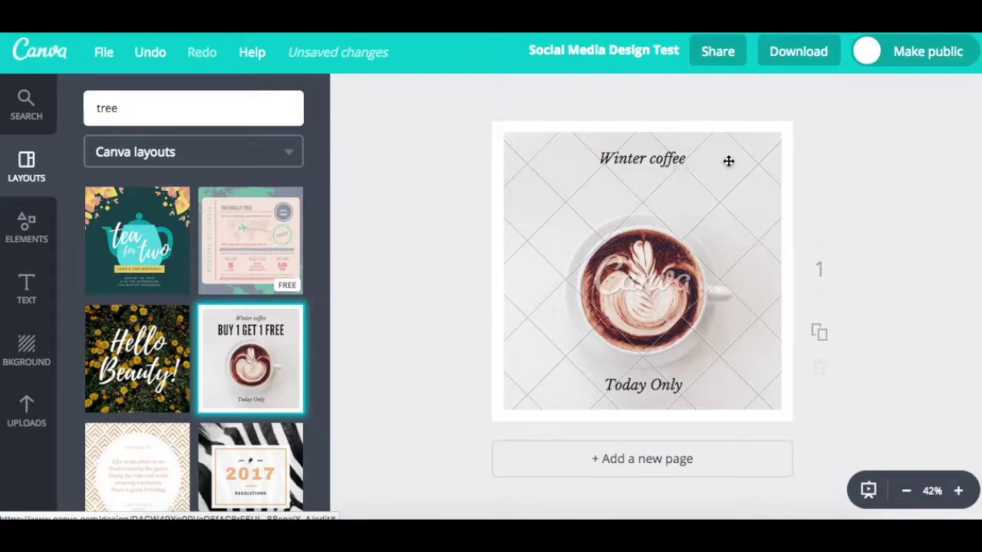
- Delete only the coffee image from its frame, and undo both this and the headline deletion
left_click(760, 138)
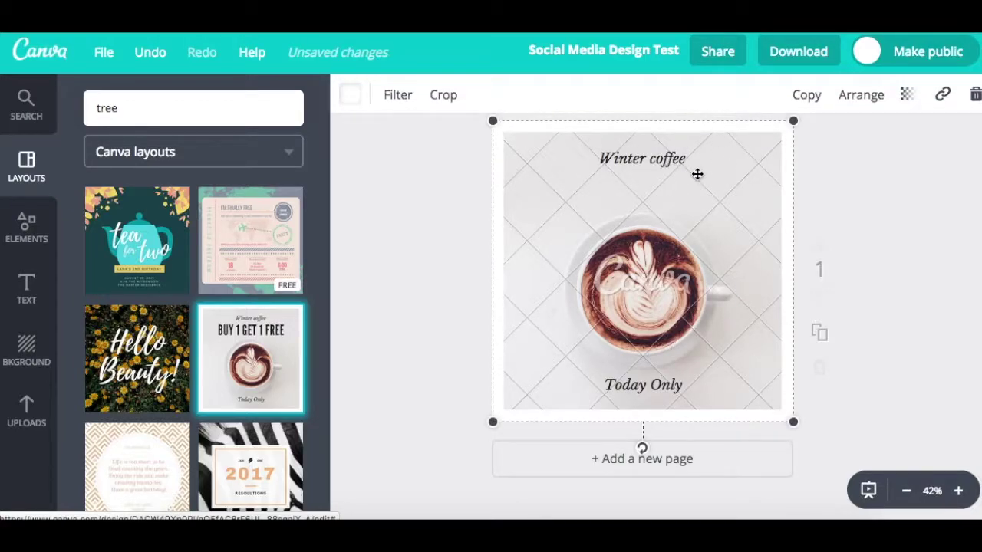
left_click(975, 99)
left_click(956, 148)
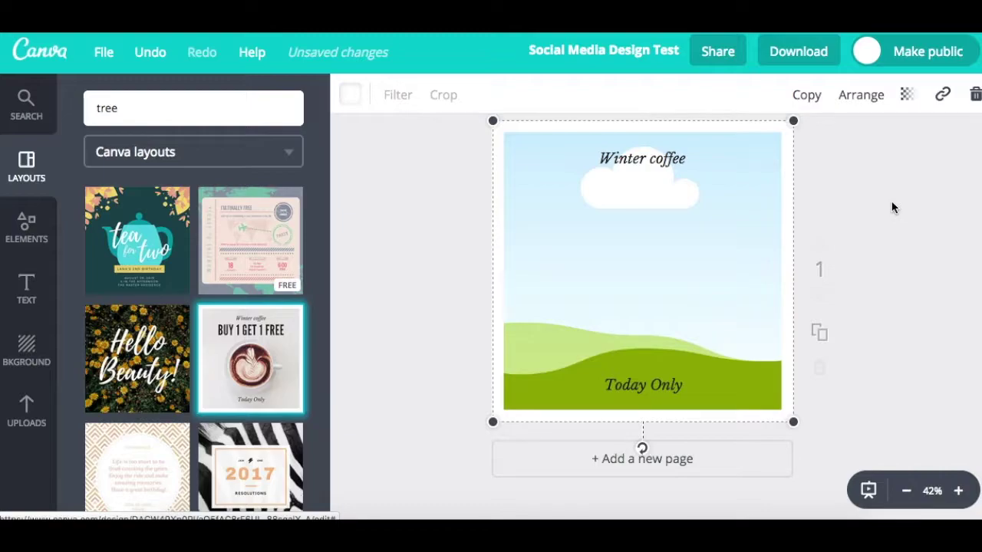
left_click(152, 53)
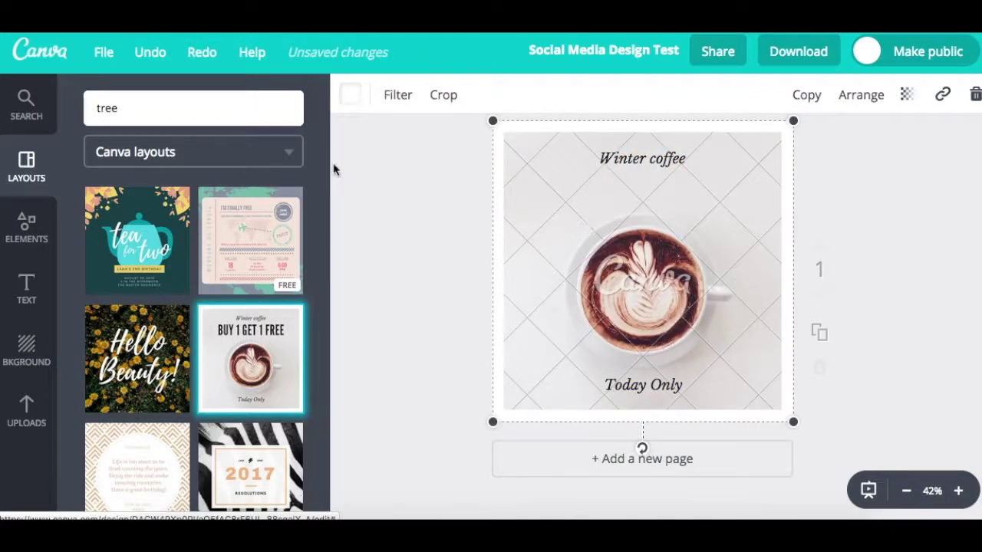
left_click(153, 55)
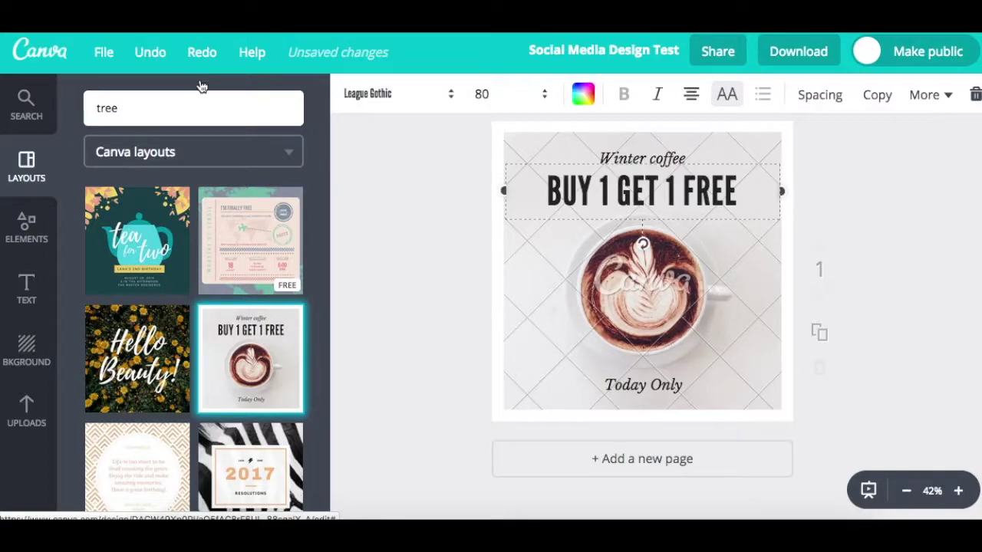
- Delete the coffee image again while keeping its frame, and undo the deletion
left_click(572, 225)
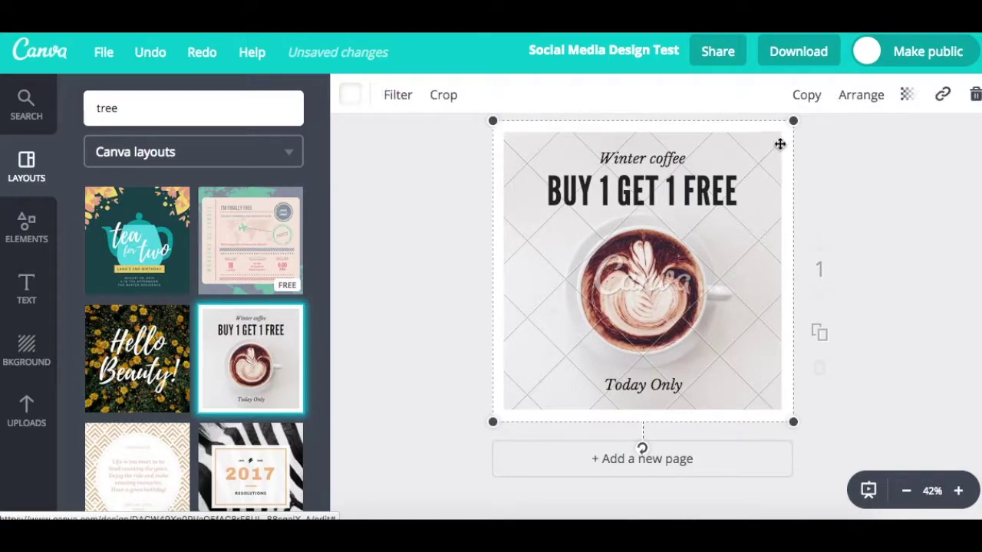
left_click(974, 95)
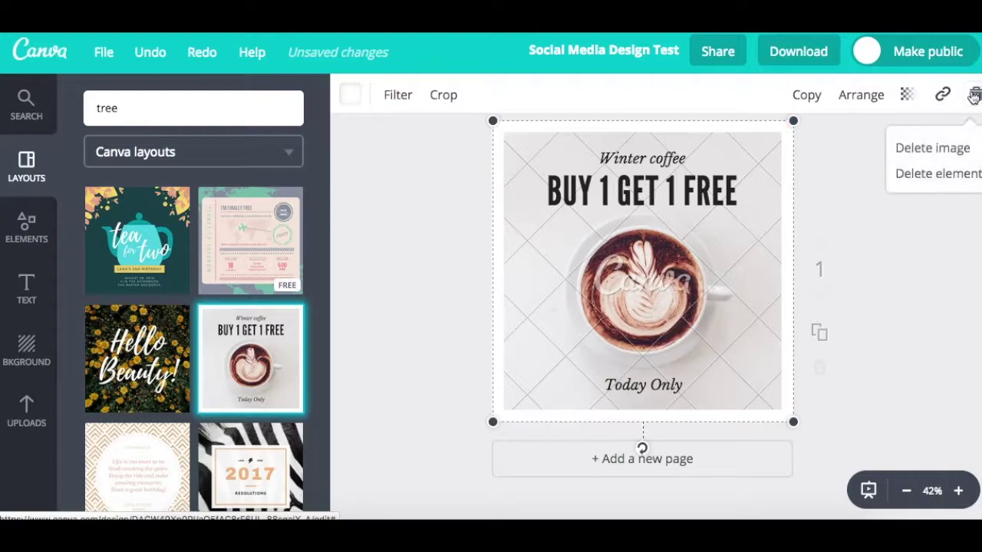
left_click(932, 150)
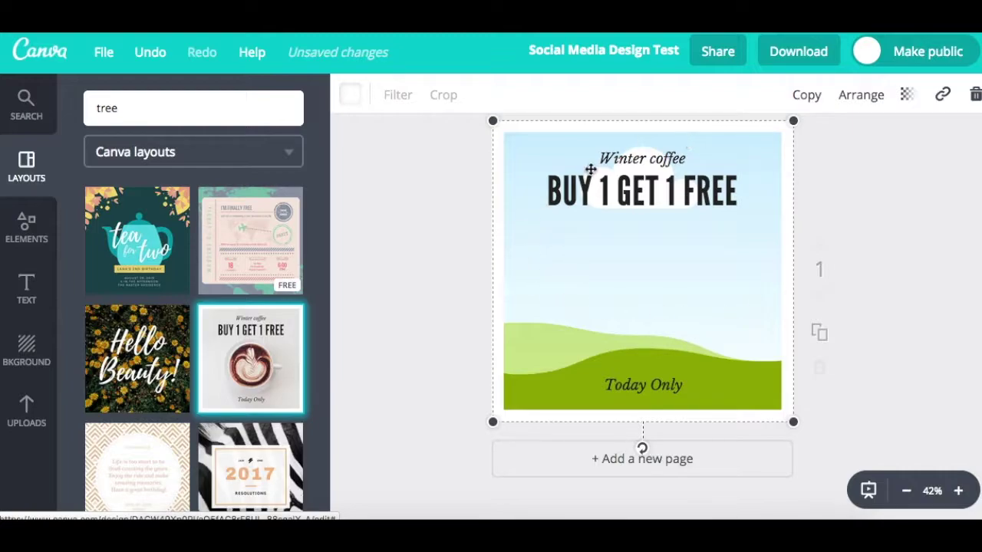
left_click(151, 53)
- Delete the entire coffee photo element and all three text lines of the layout from the page
left_click(971, 97)
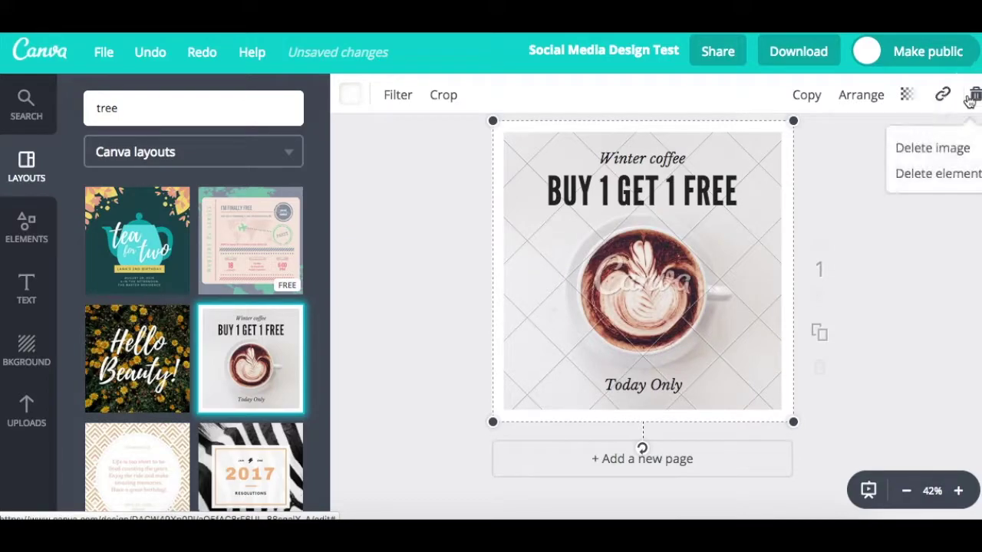
left_click(961, 175)
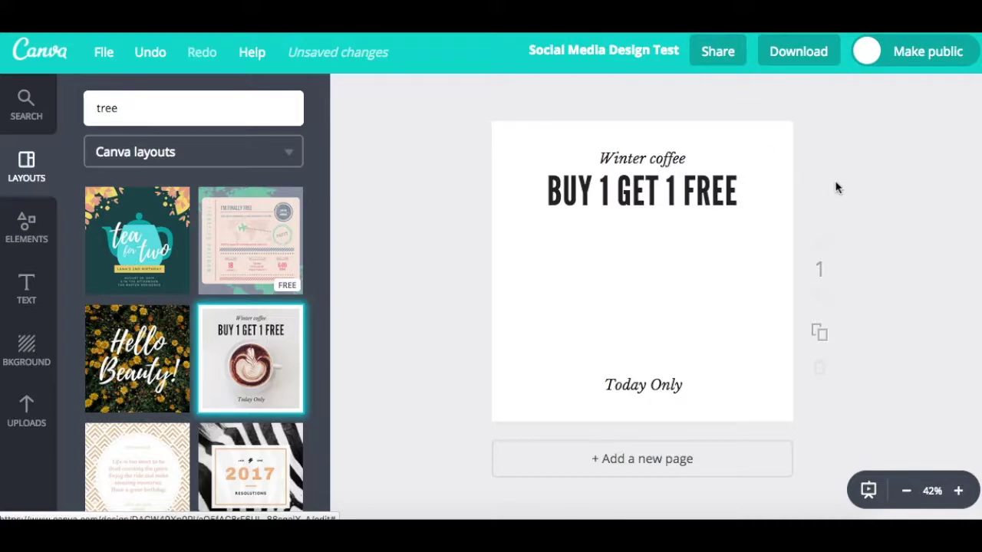
key("ctrl+z")
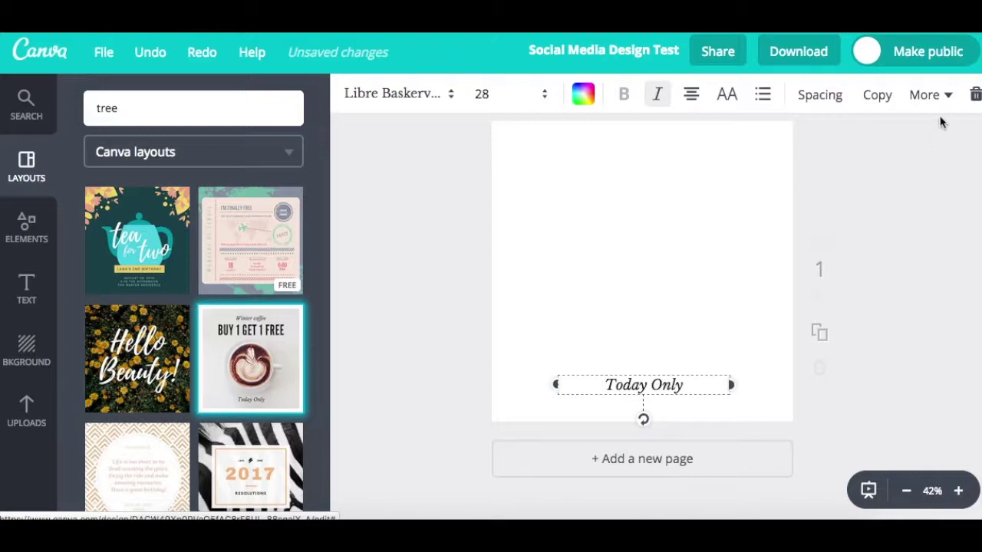
left_click(974, 92)
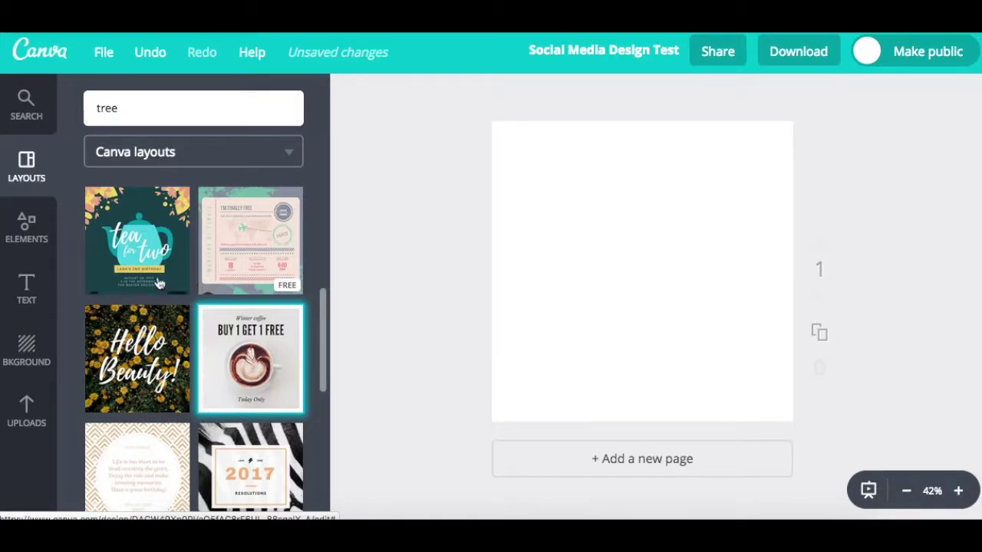
- Examine the layout source options and browse further through the ready-made Canva layouts
left_click(288, 153)
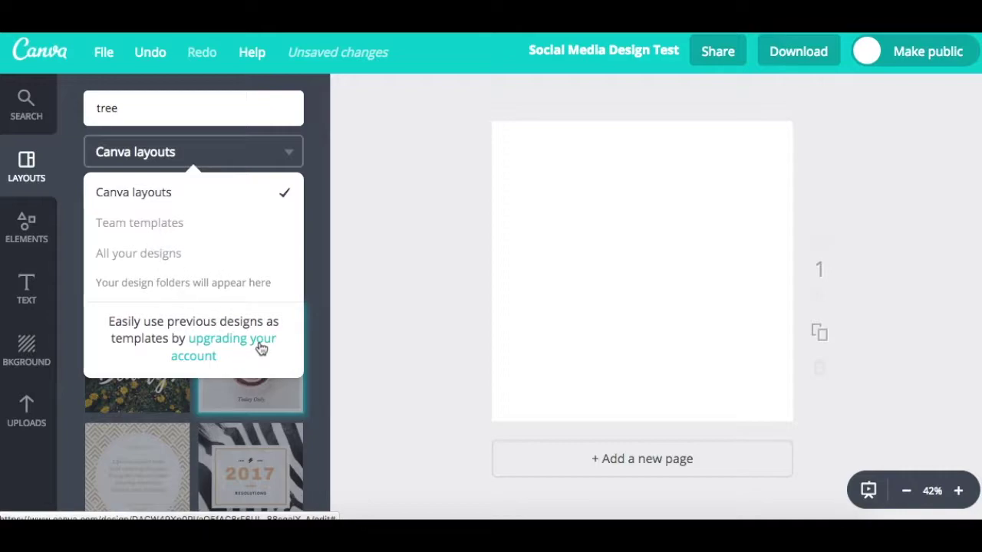
left_click(287, 154)
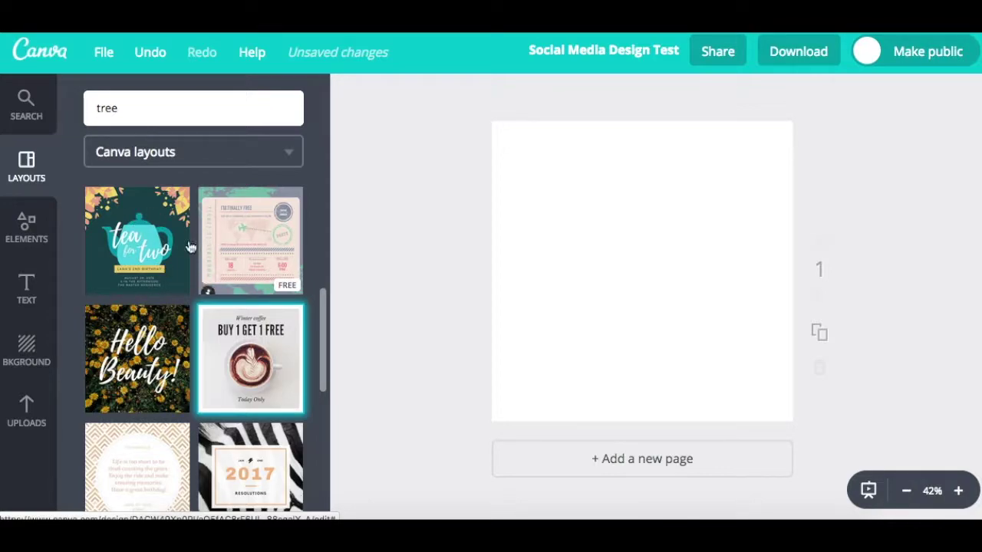
scroll(192, 253, "down", 2)
scroll(190, 247, "down", 1)
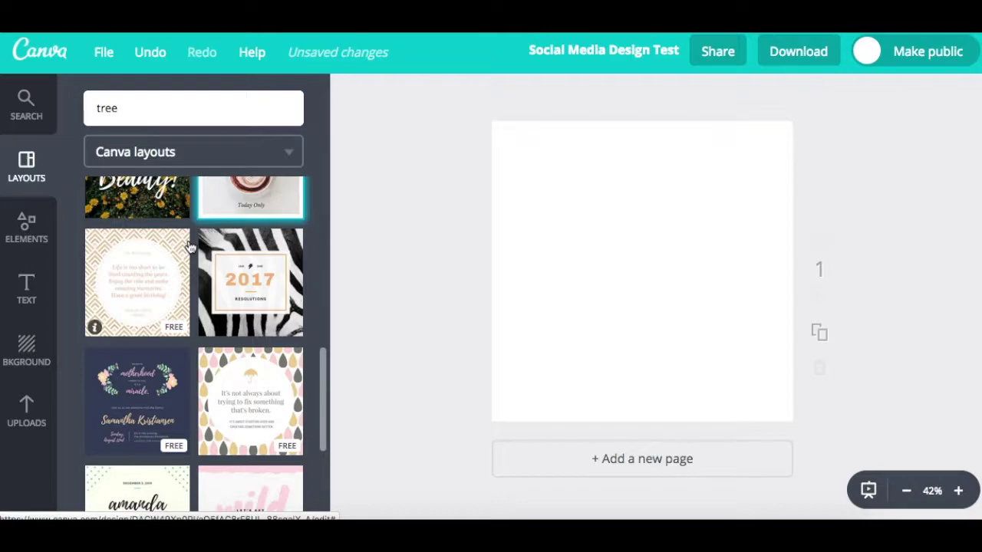
scroll(190, 247, "down", 5)
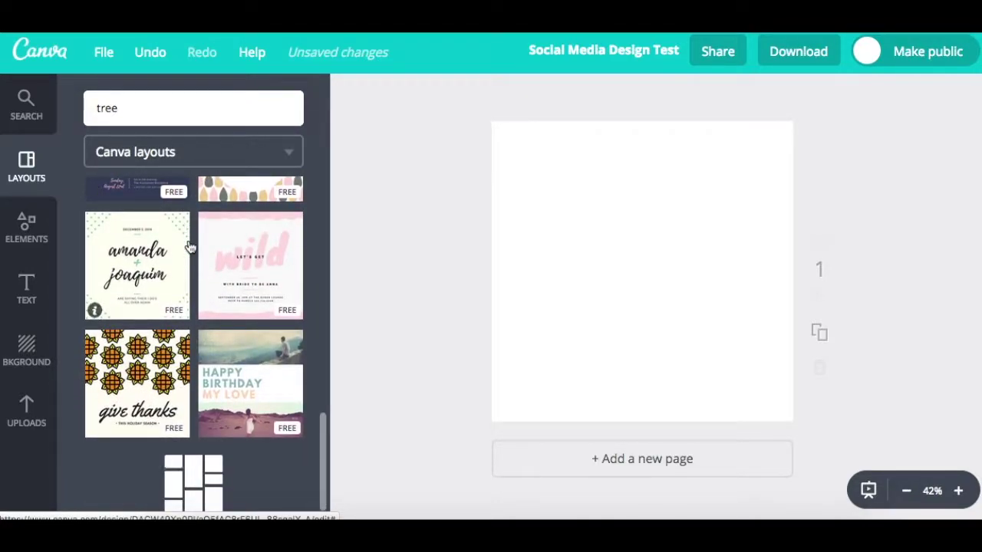
scroll(190, 247, "down", 5)
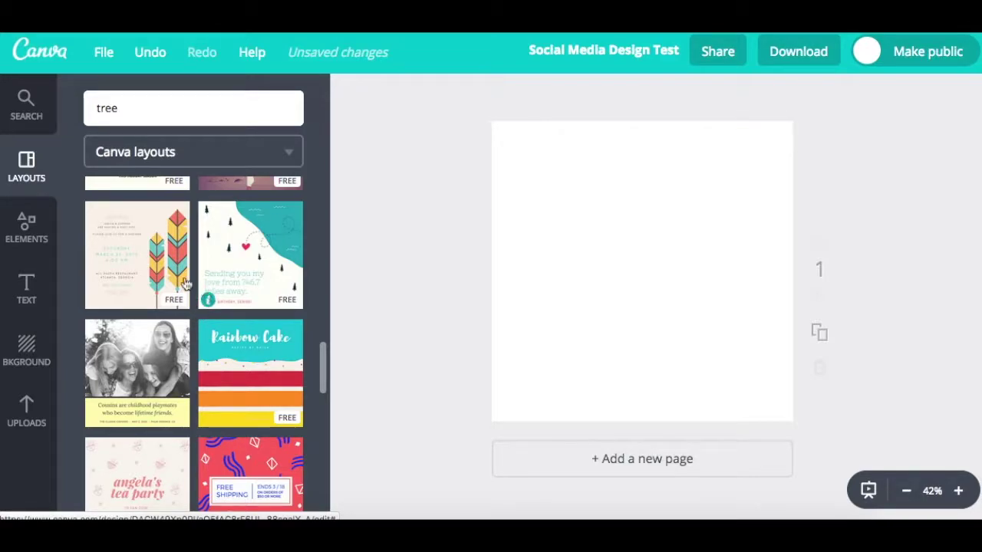
scroll(107, 275, "down", 3)
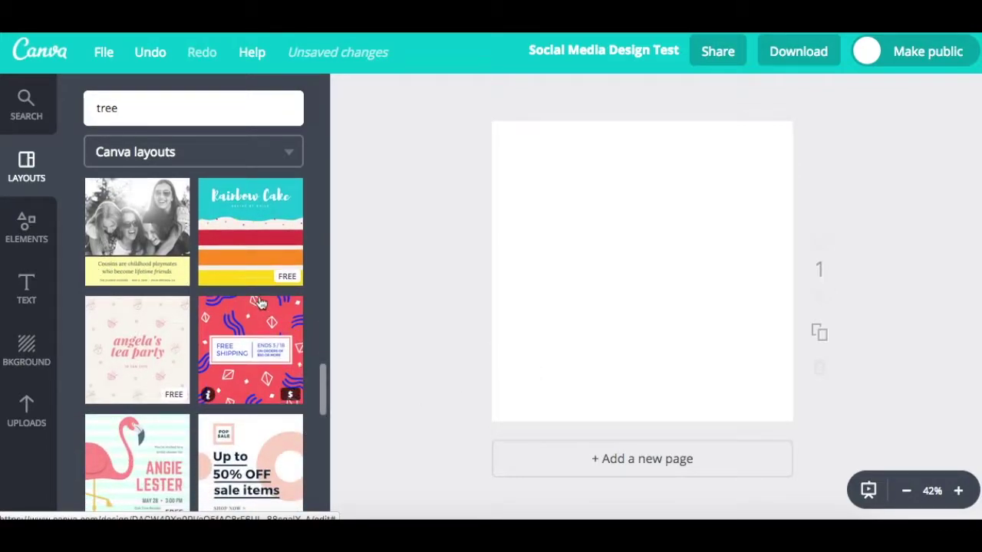
scroll(259, 303, "down", 5)
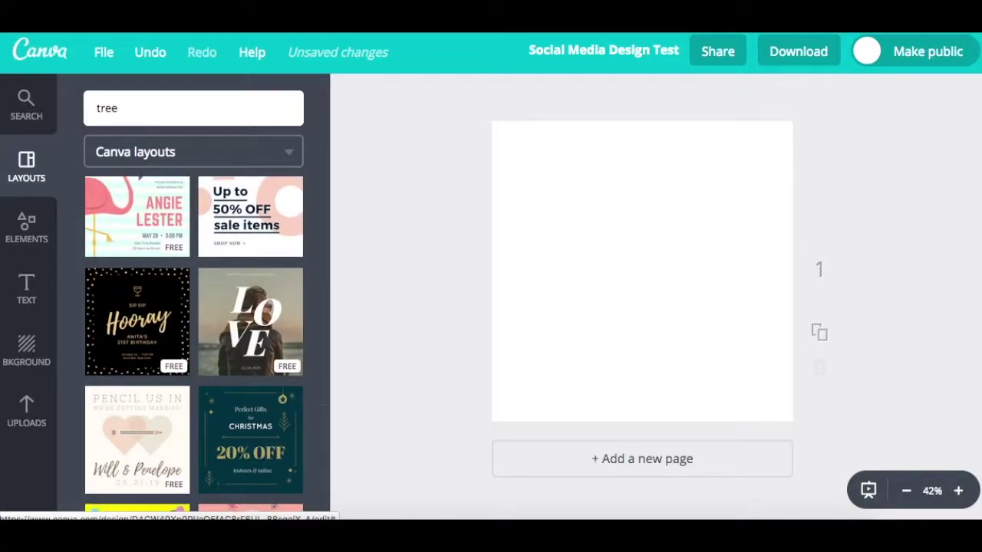
- Look at the element categories and the collection of free photos
left_click(26, 222)
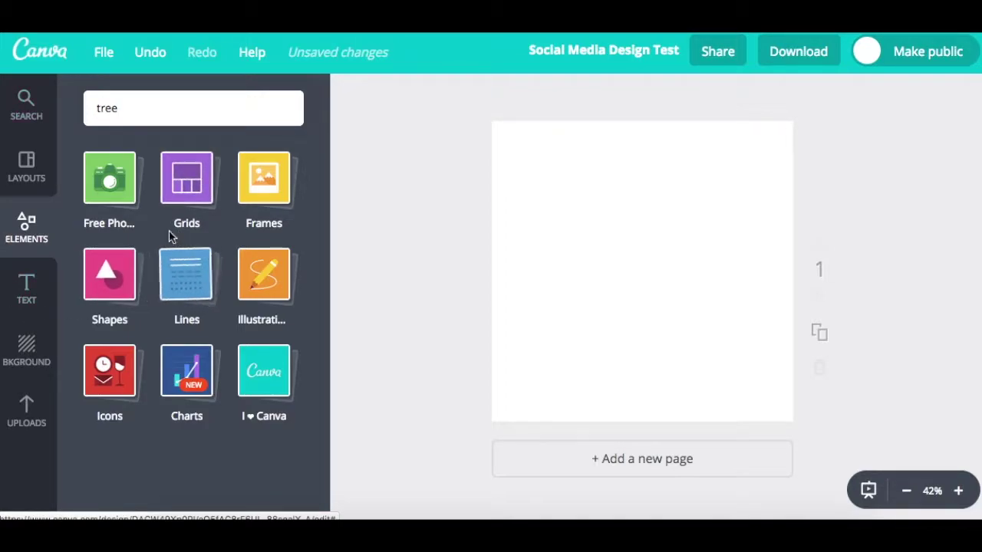
left_click(115, 173)
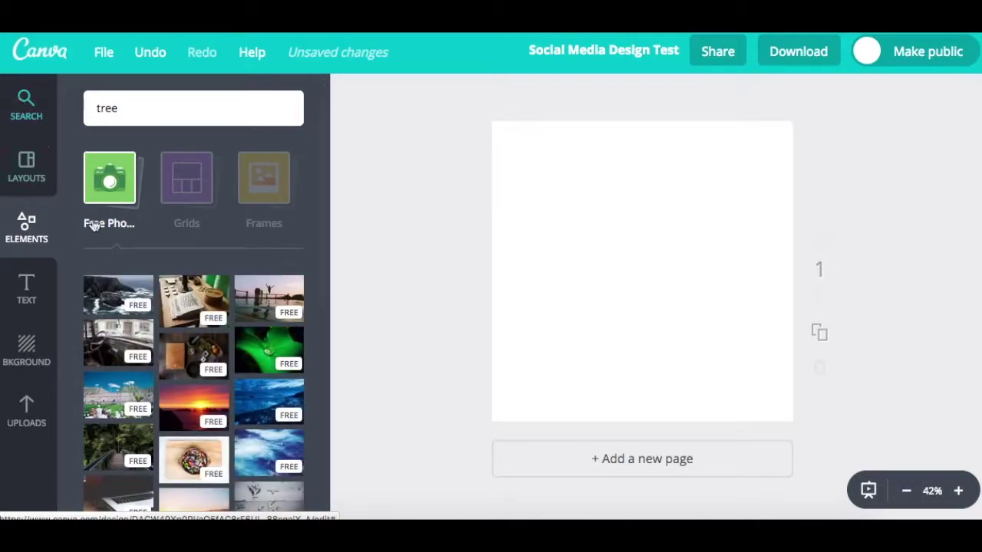
left_click(191, 196)
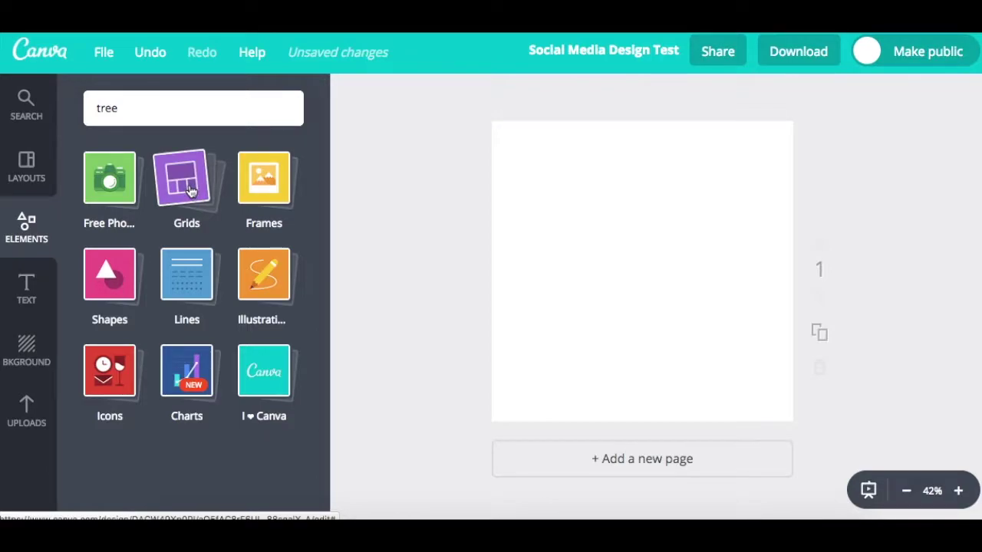
- Browse the grid elements and add the four-cell grid with a wide column of two cells beside a narrow column of two
left_click(191, 191)
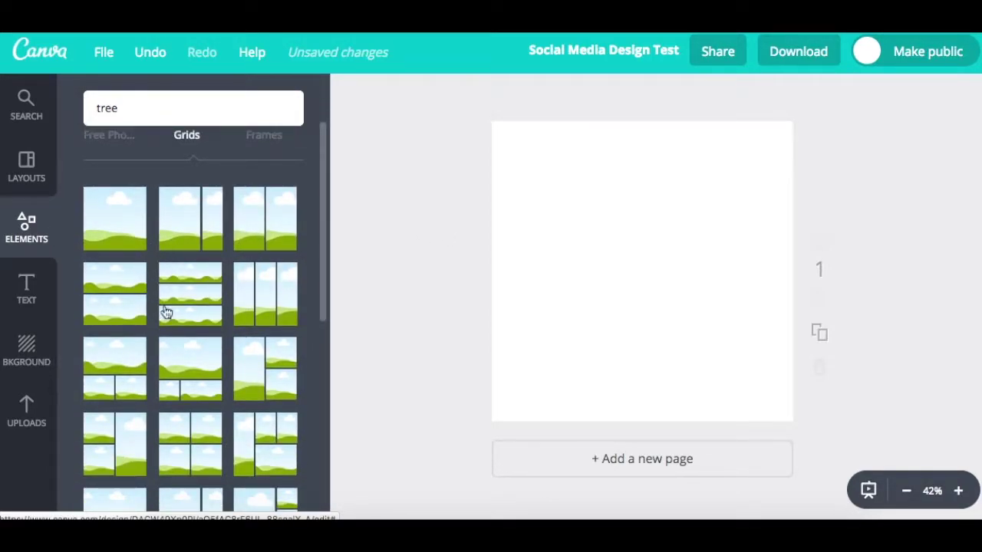
scroll(184, 300, "down", 3)
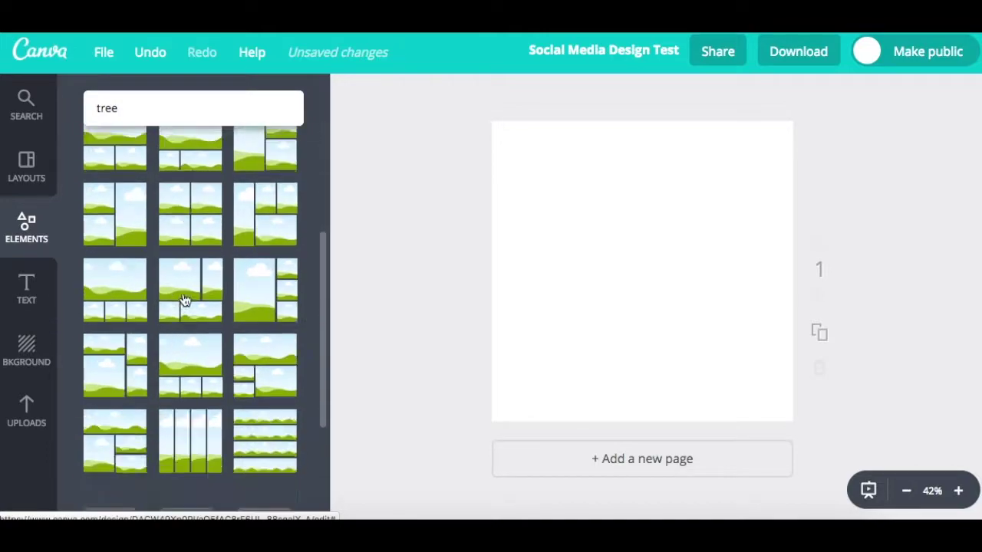
scroll(149, 246, "down", 2)
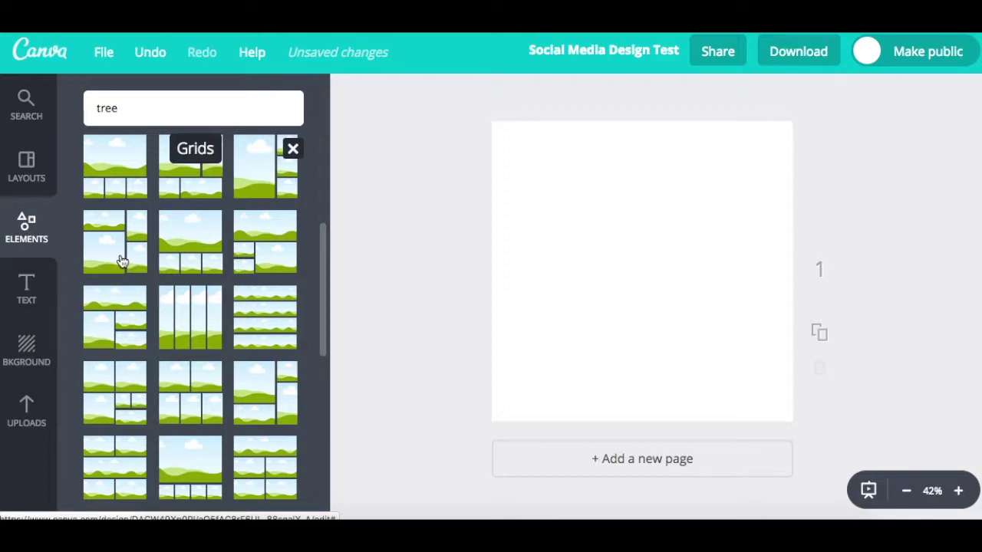
left_click(98, 255)
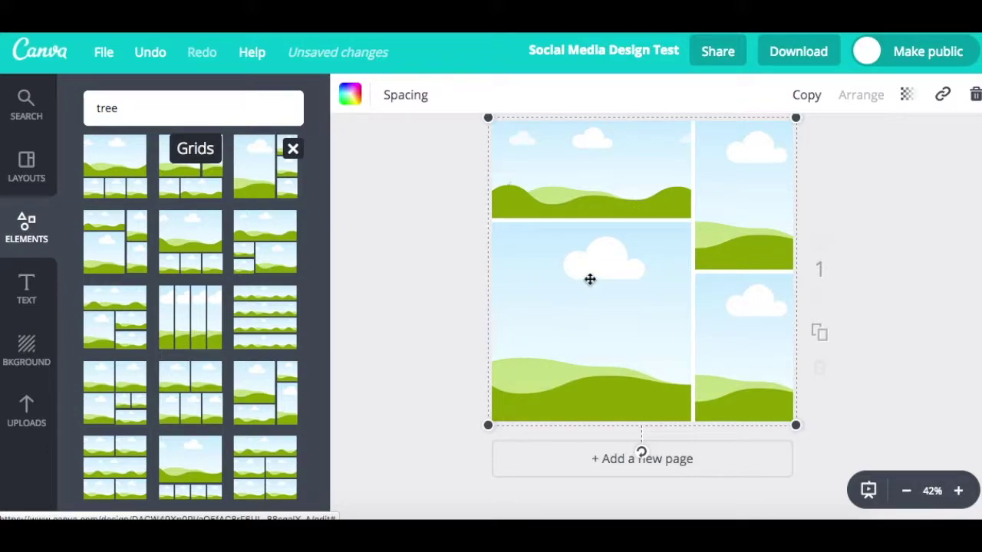
- Delete the entire four-cell grid element from the page and close the grid collection
left_click(975, 94)
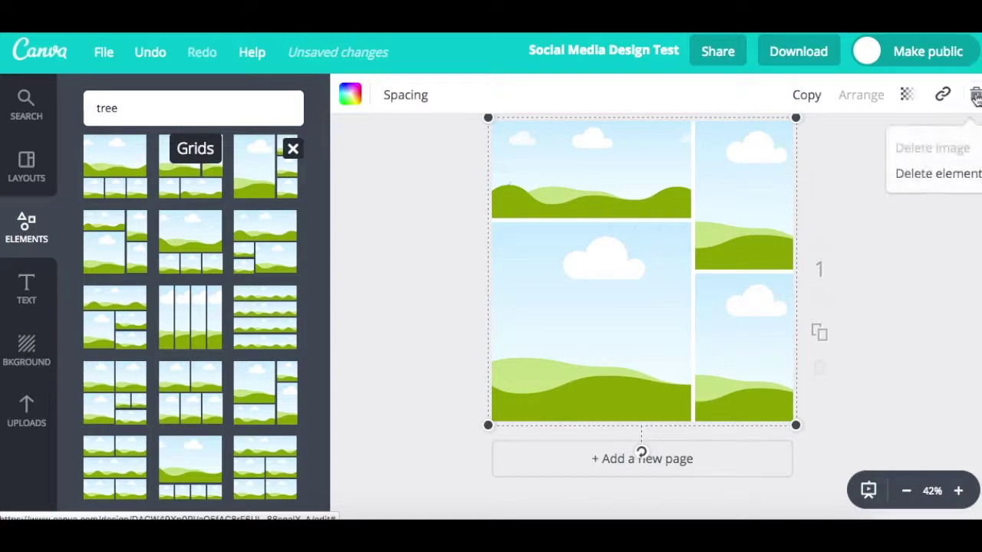
left_click(937, 174)
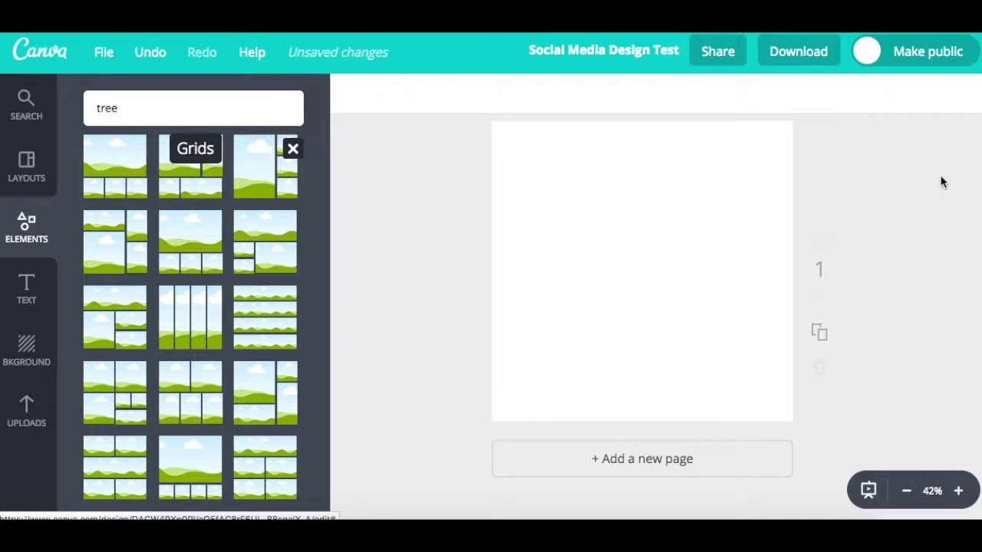
left_click(293, 148)
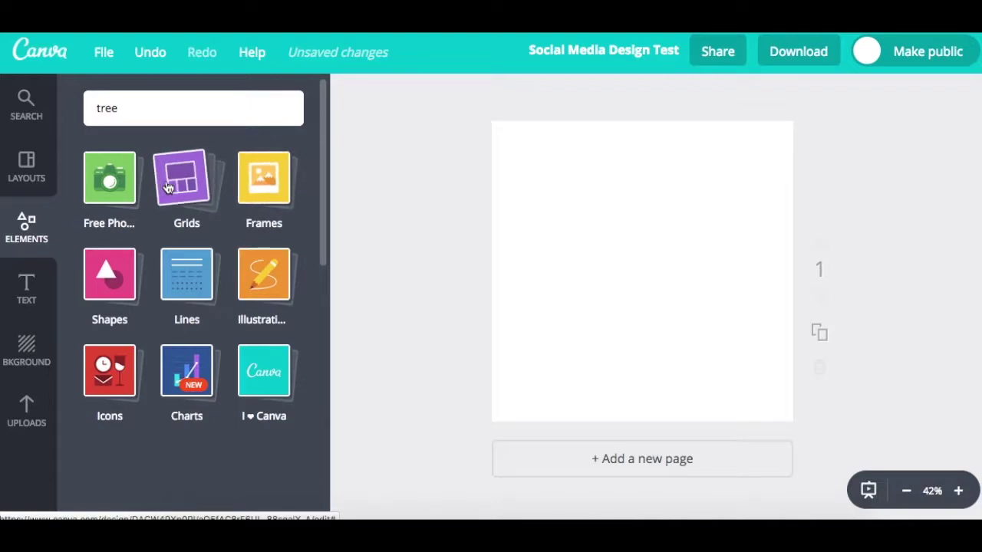
- Browse the frame elements and add the square frame cut into diagonal stripes to the page
left_click(281, 179)
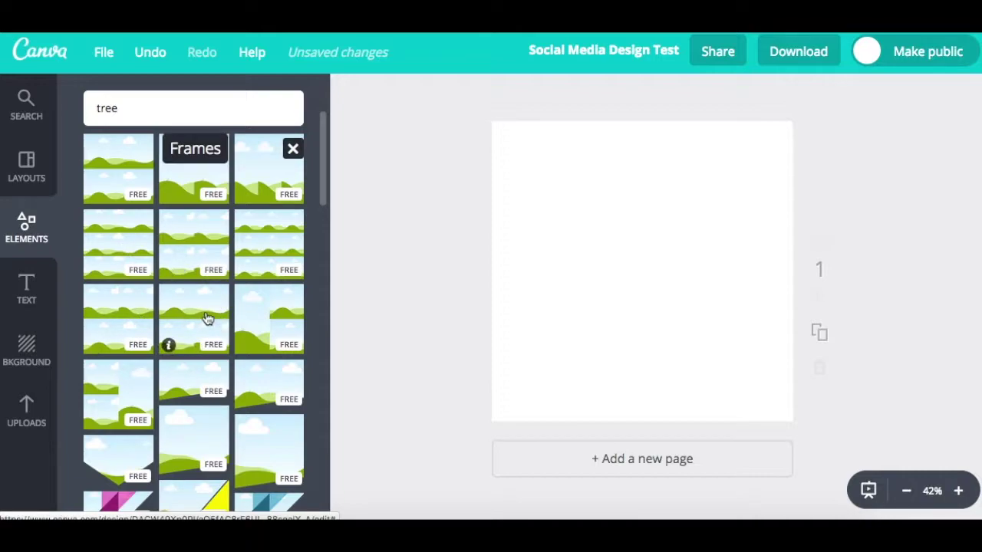
scroll(203, 315, "down", 5)
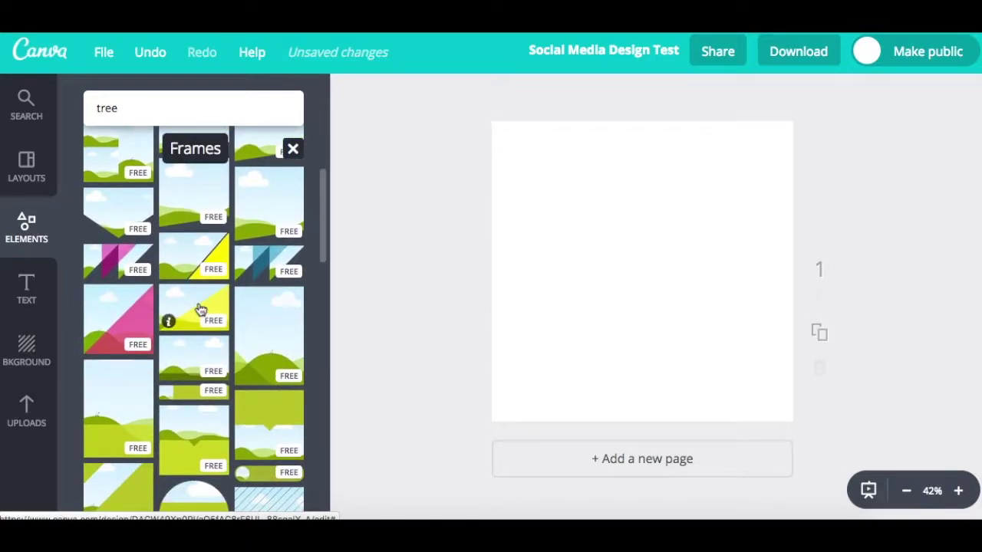
scroll(200, 309, "down", 6)
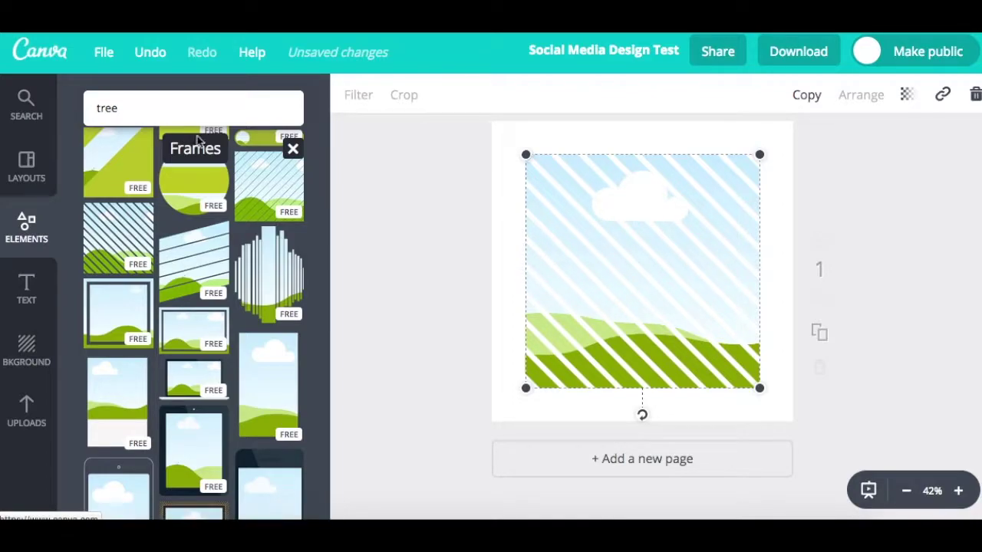
- Find the photo results for "tree" and fill the striped frame with the sunlit forest photo
left_click(147, 107)
left_click(170, 154)
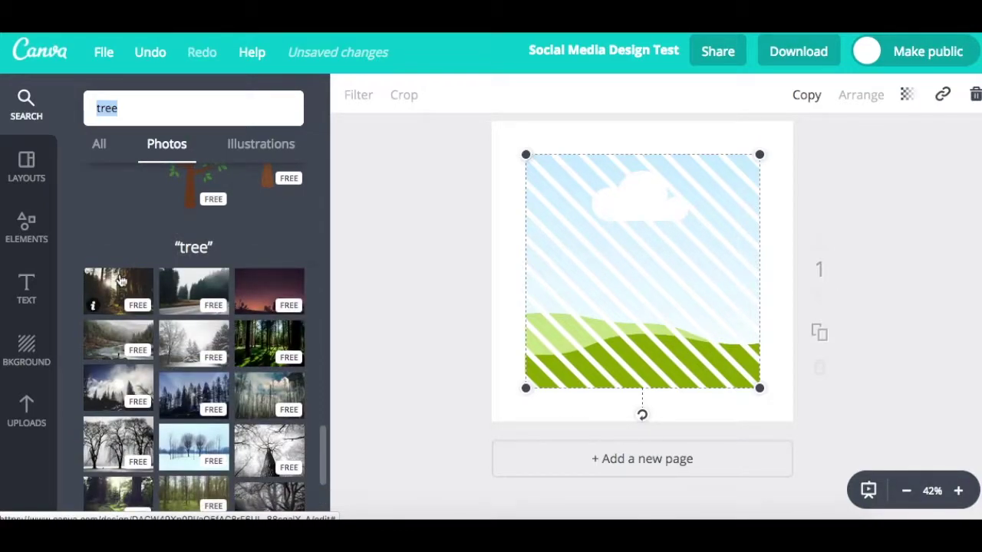
left_click_drag(115, 299, 635, 300)
left_click(852, 230)
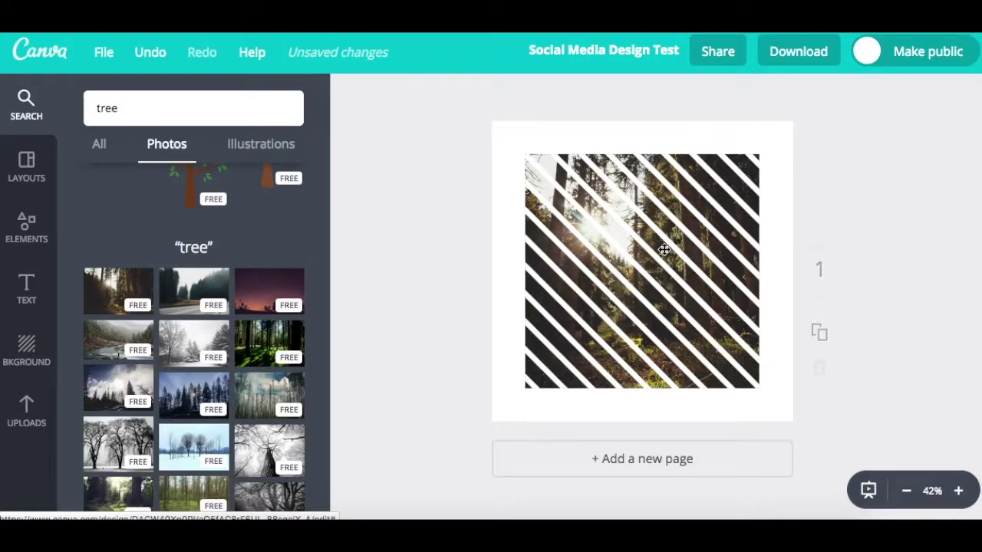
- Delete the forest photo from the striped frame, and then the empty frame element itself
left_click(663, 250)
left_click(974, 98)
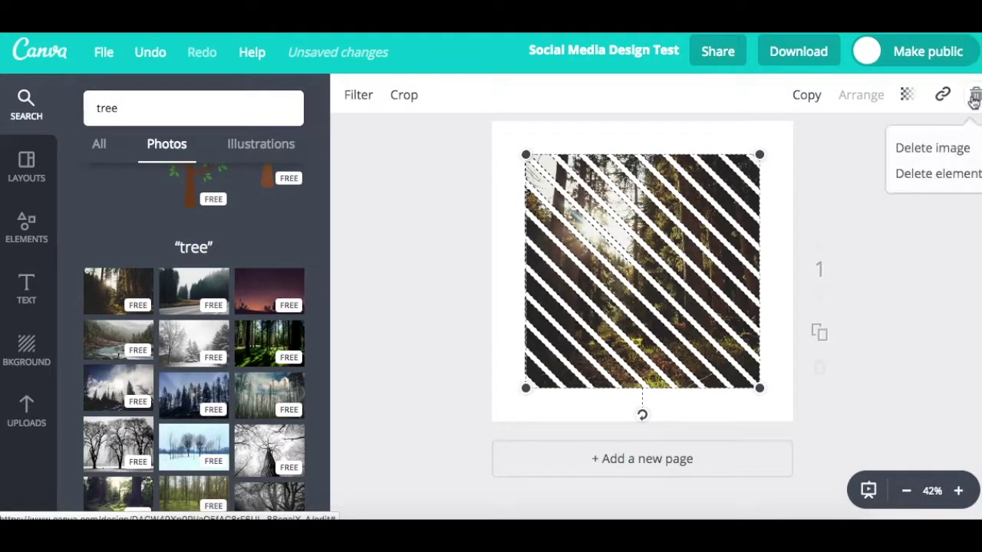
left_click(946, 148)
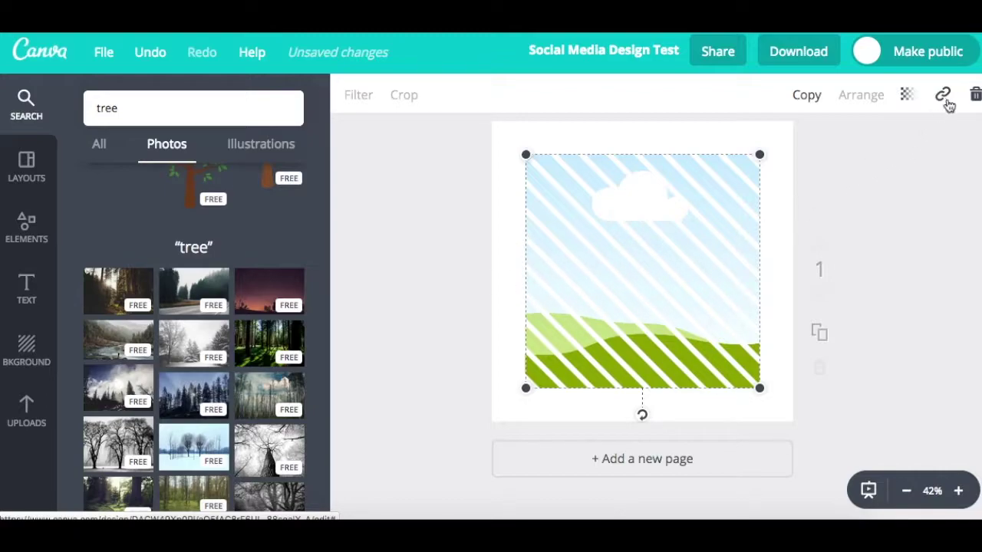
left_click(975, 94)
left_click(947, 174)
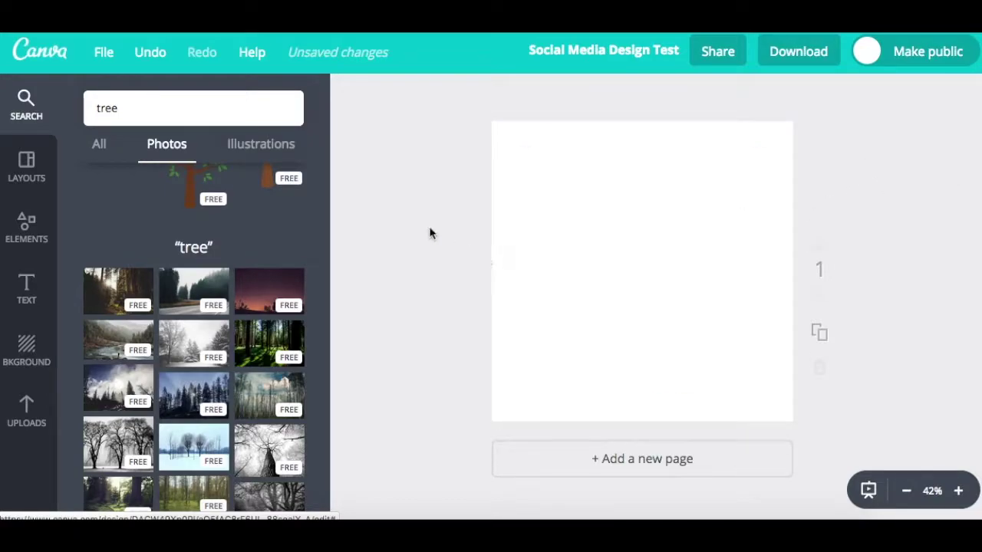
- Look through the collection of frame elements, including the bordered and rounded ones, and return to the element categories
left_click(26, 228)
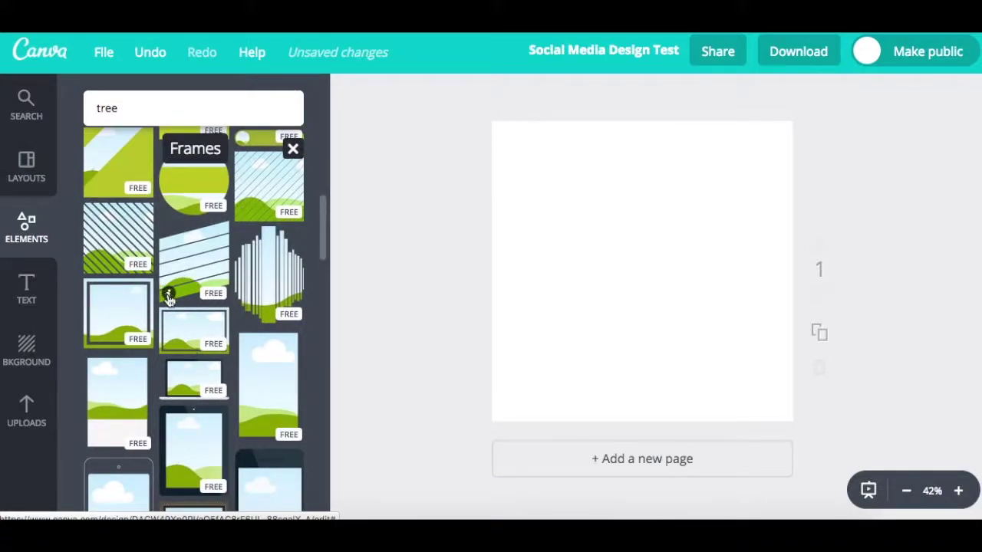
scroll(220, 261, "up", 10)
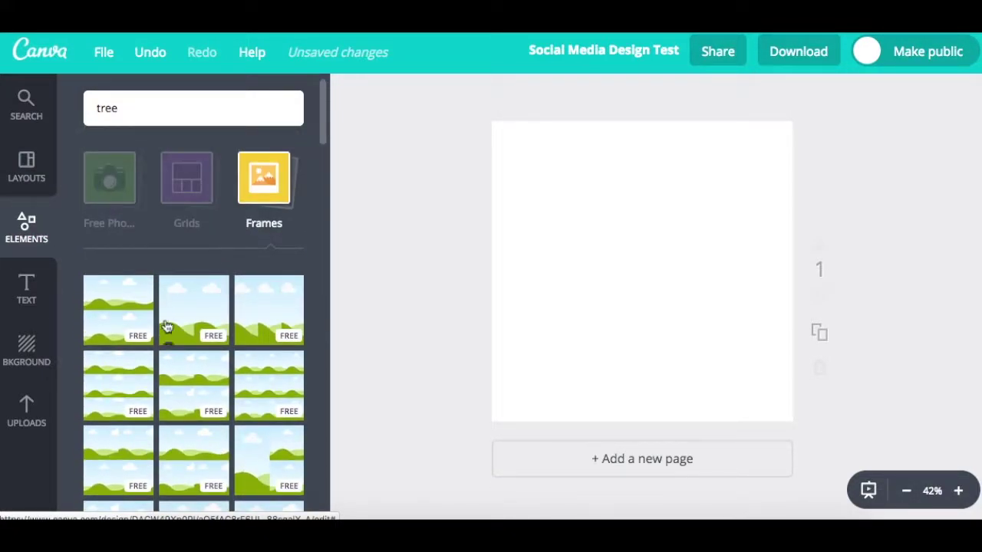
scroll(176, 307, "down", 3)
scroll(175, 306, "down", 10)
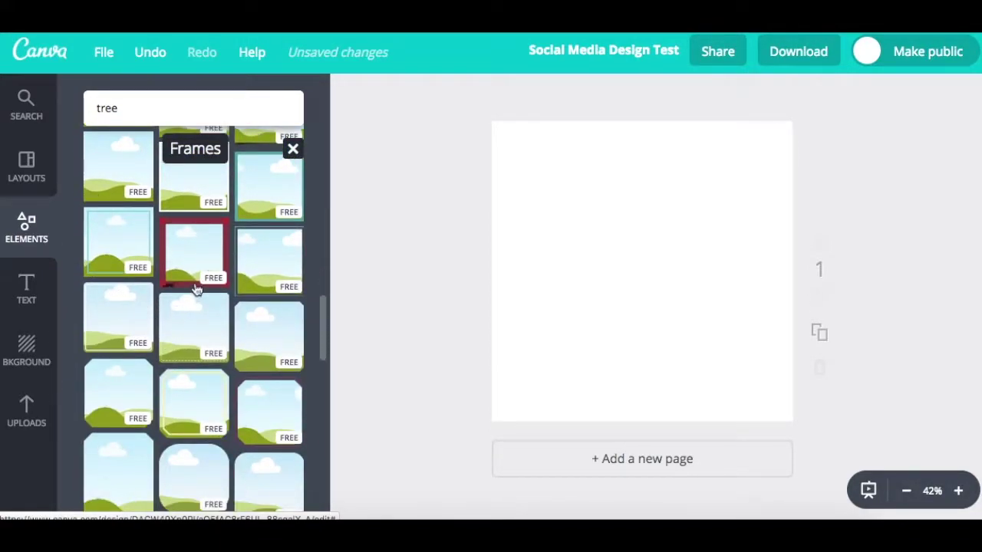
scroll(196, 288, "down", 5)
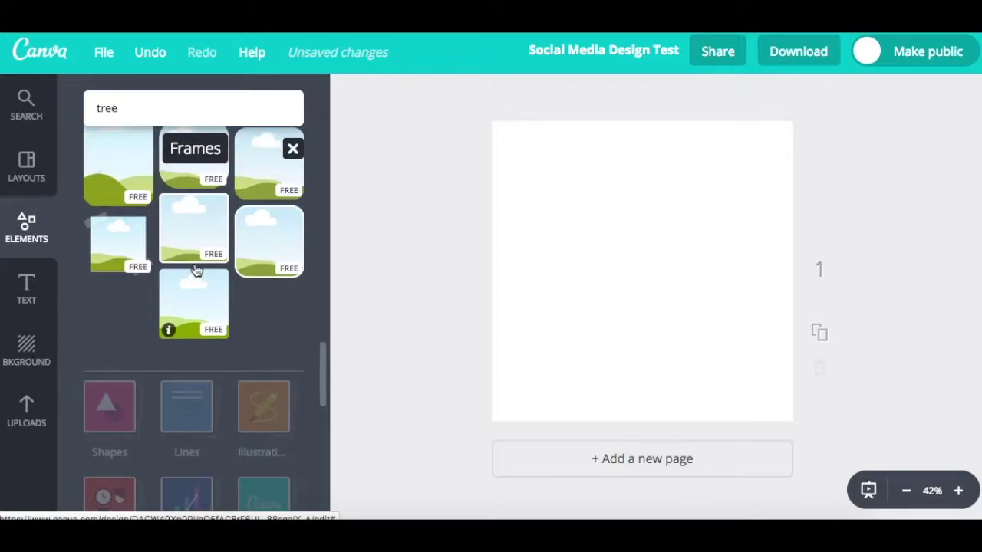
scroll(191, 358, "down", 1)
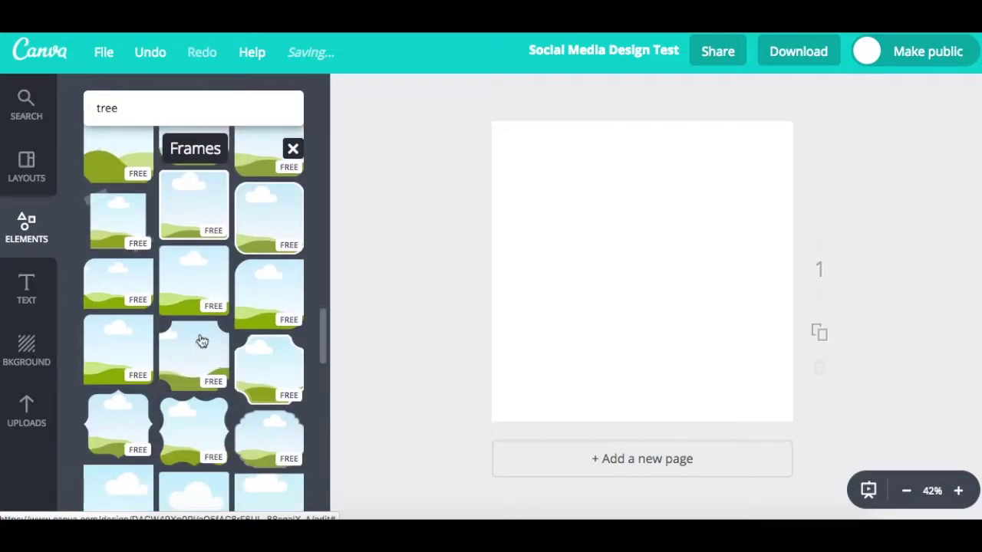
left_click(291, 149)
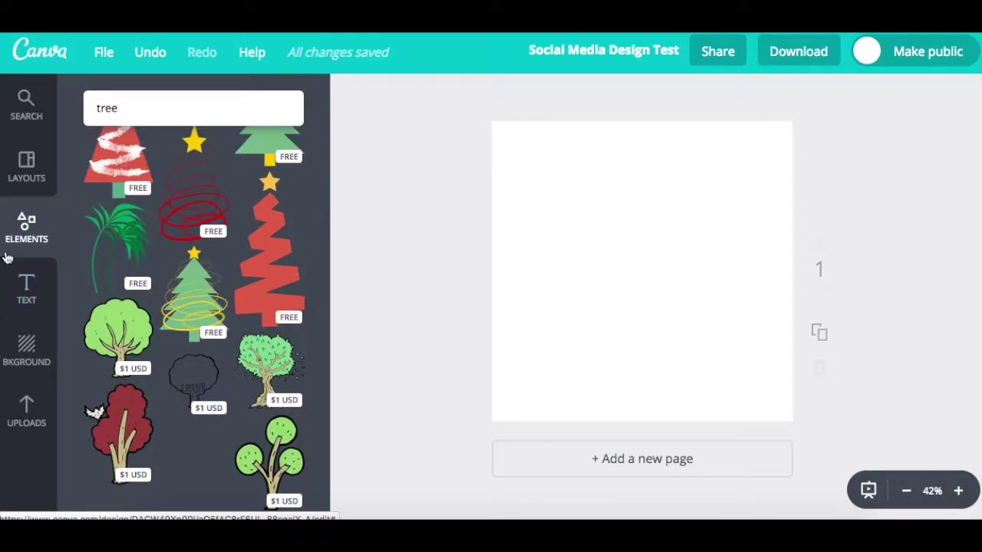
scroll(254, 248, "up", 5)
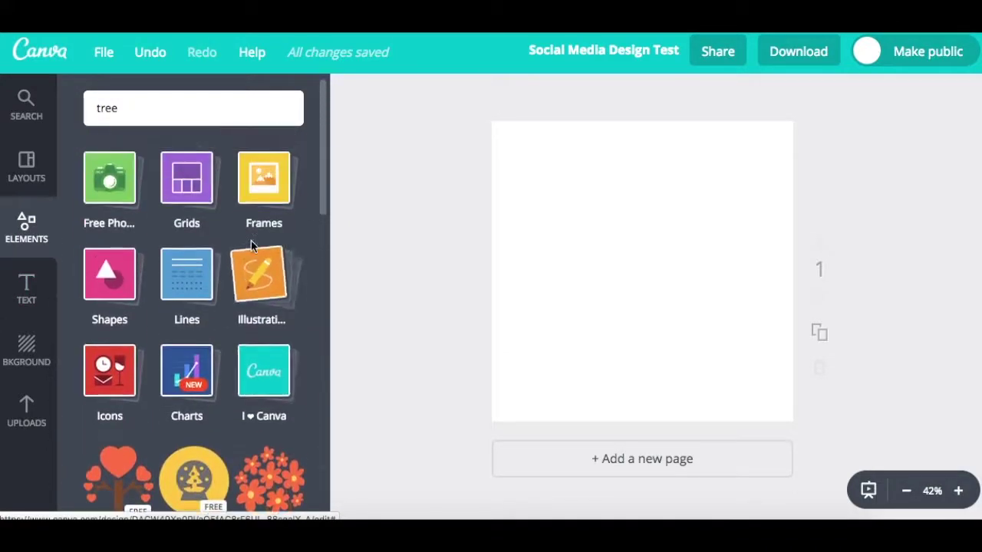
- Browse the shape elements and add the shape with a flat top and a rounded bottom
left_click(131, 289)
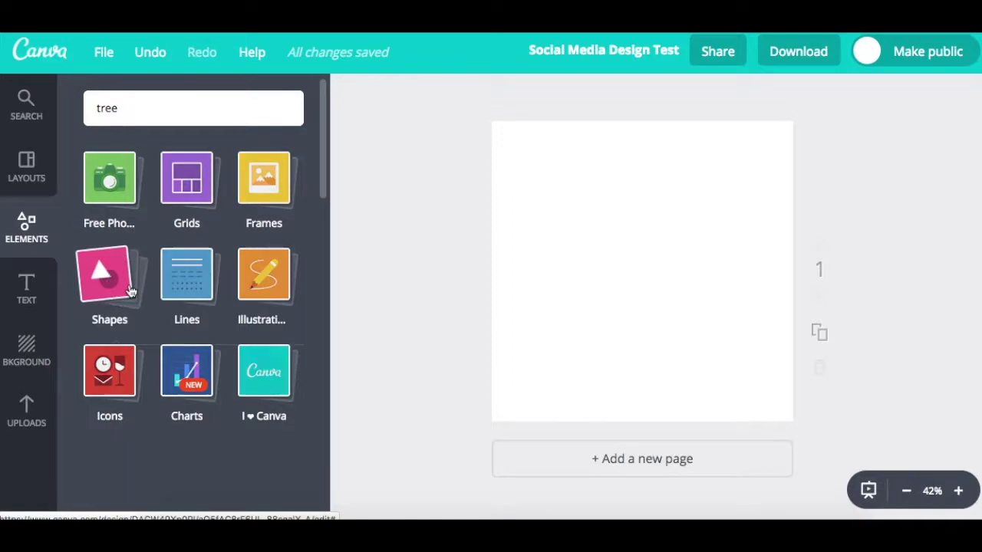
left_click(129, 290)
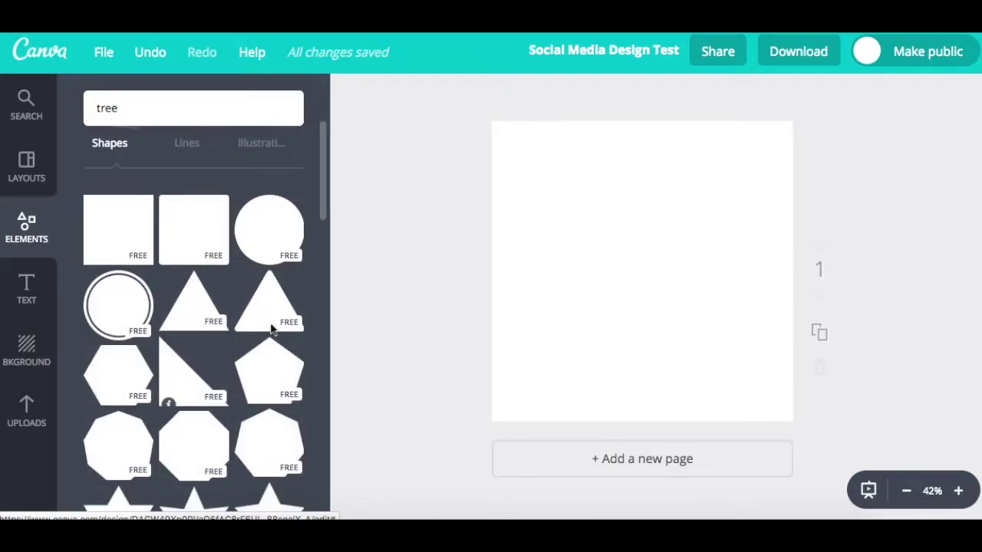
scroll(188, 259, "down", 2)
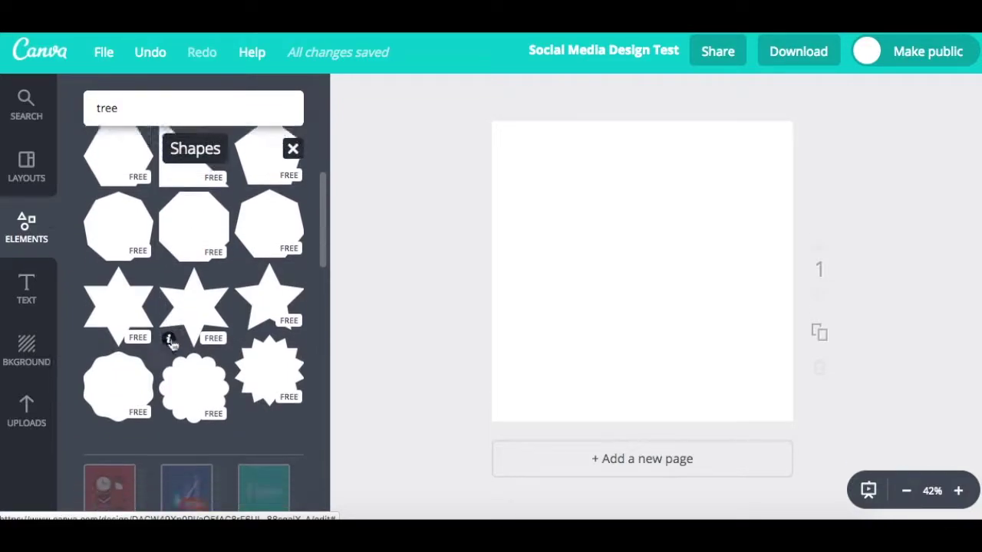
scroll(166, 339, "down", 1)
scroll(175, 346, "down", 2)
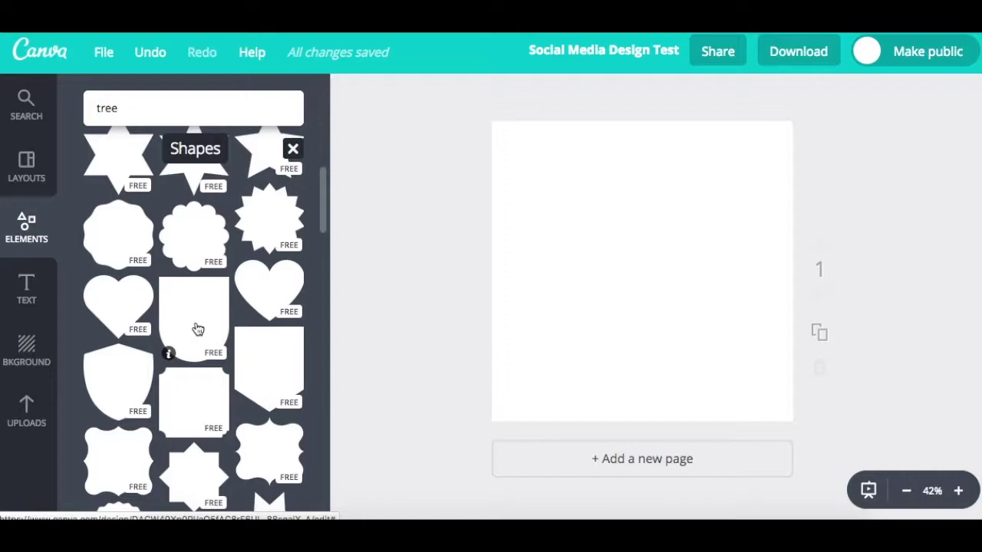
left_click(197, 329)
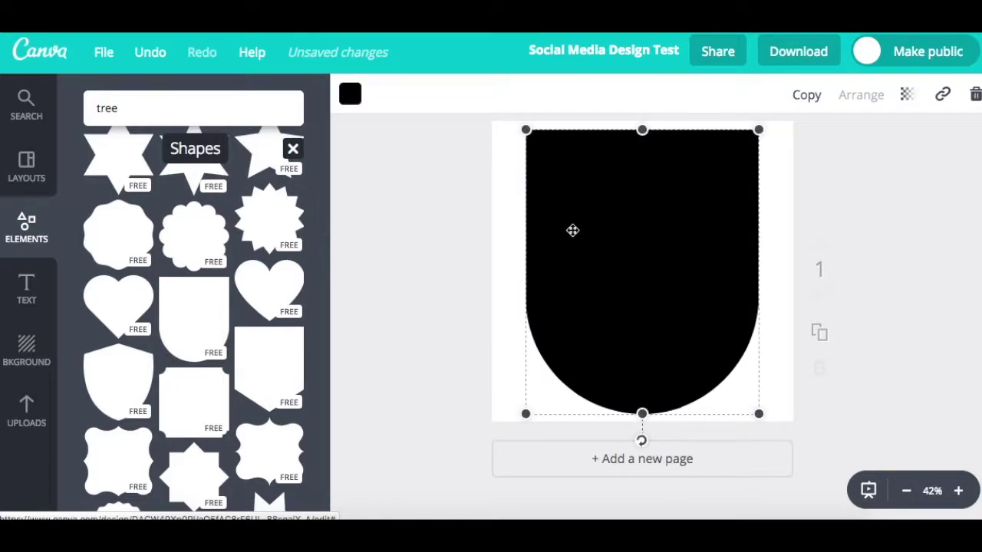
- Recolor the round-bottomed shape with the custom dark orange color d96d13
left_click(351, 93)
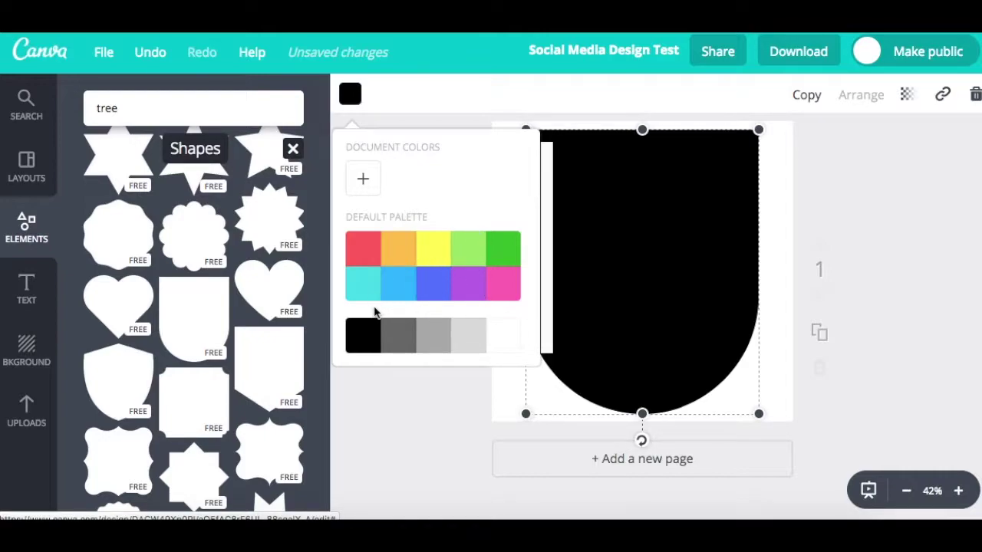
left_click(364, 181)
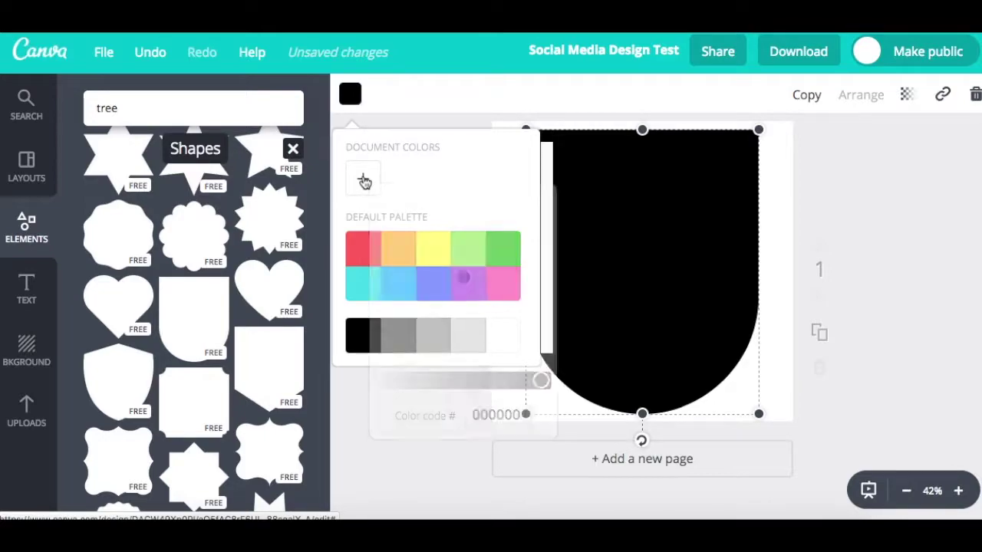
left_click_drag(404, 235, 527, 310)
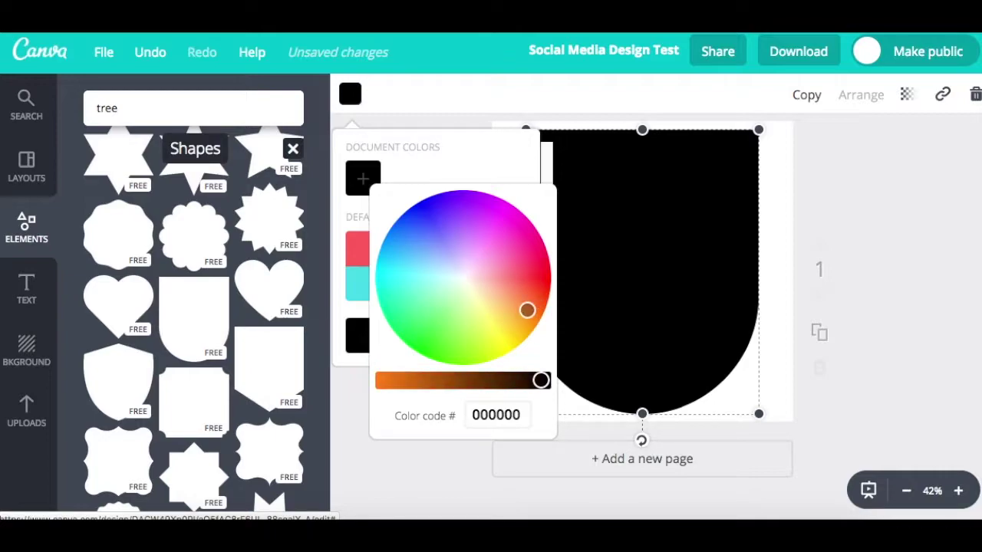
left_click_drag(541, 380, 408, 380)
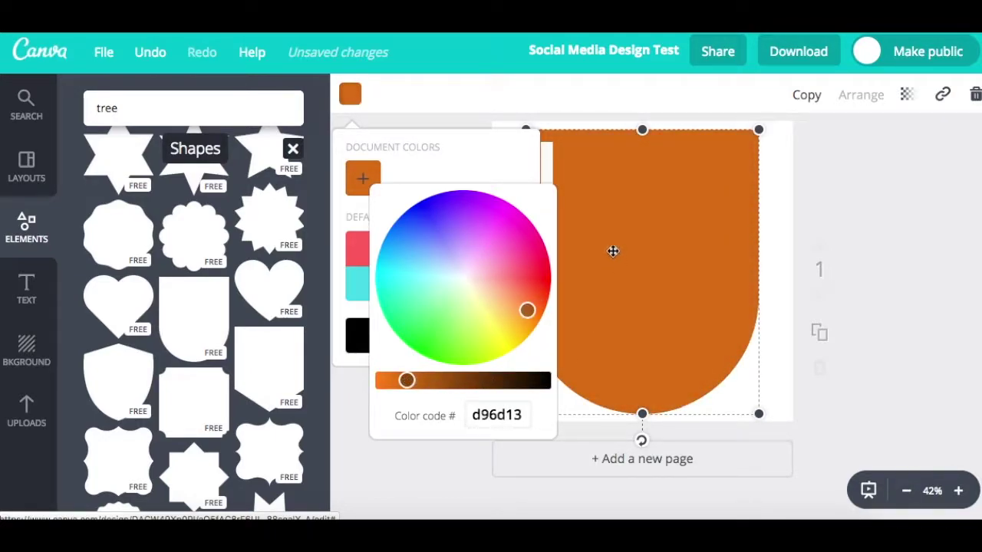
left_click(879, 210)
- Rotate the orange shape so its rounded end faces right, and shrink it into a bar running from the page's left side near the bottom
left_click_drag(643, 441, 772, 268)
left_click_drag(785, 156, 585, 329)
left_click_drag(547, 364, 773, 375)
left_click(868, 405)
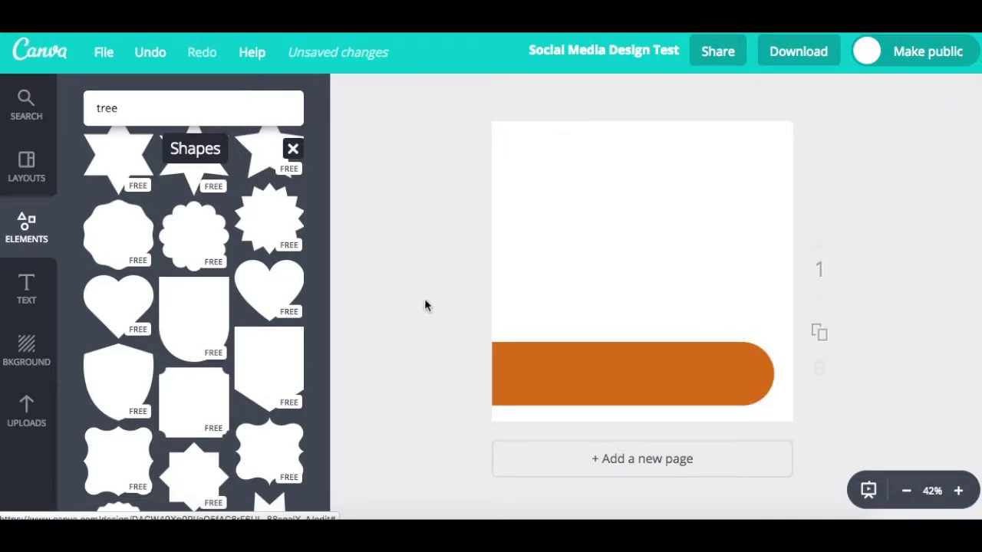
- Add a heading above the orange bar that reads "This is awesome!"
left_click(35, 285)
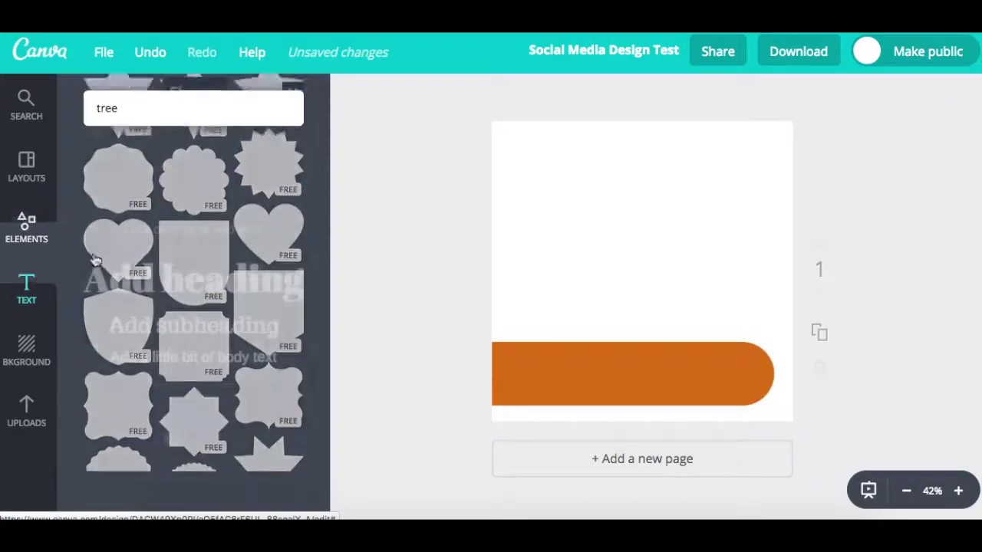
left_click(150, 199)
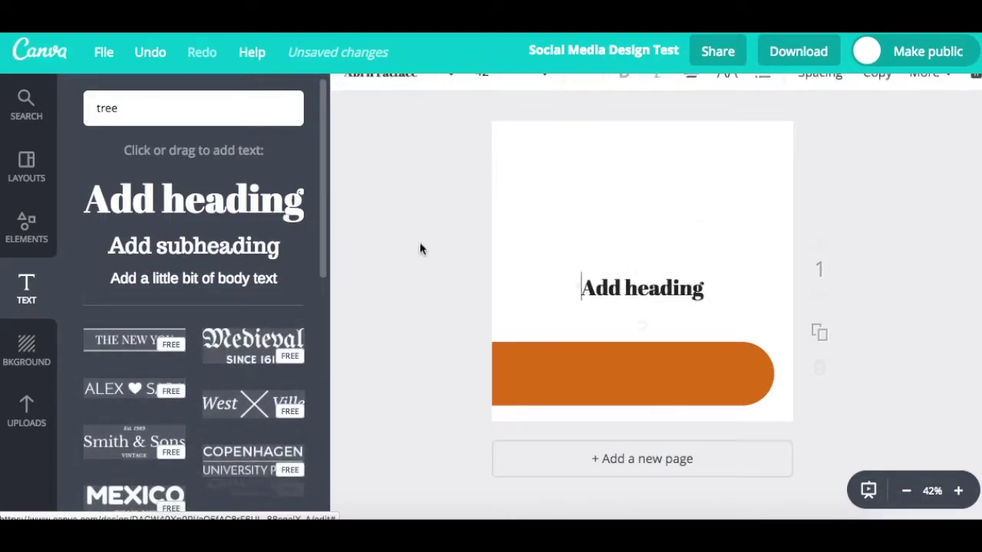
double_click(608, 278)
type("This is awesome!")
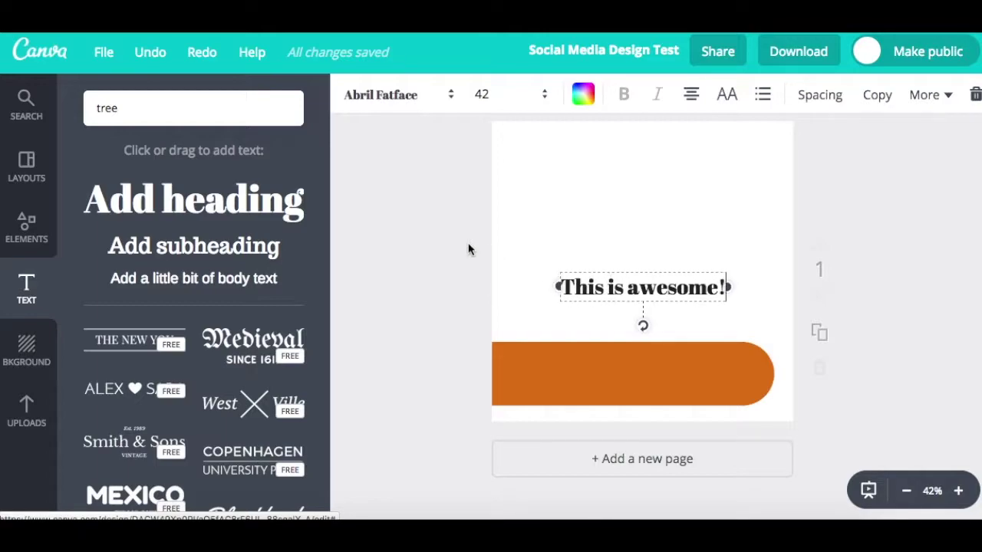
- Set the heading's font to Alfa Slab One and widen its text box to the left so the text fits on one line
left_click(404, 104)
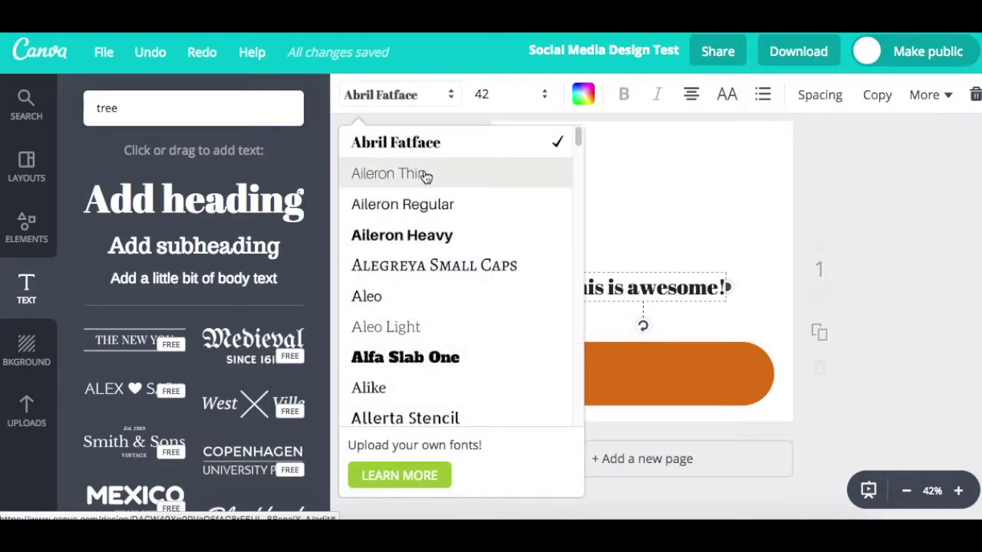
left_click(449, 356)
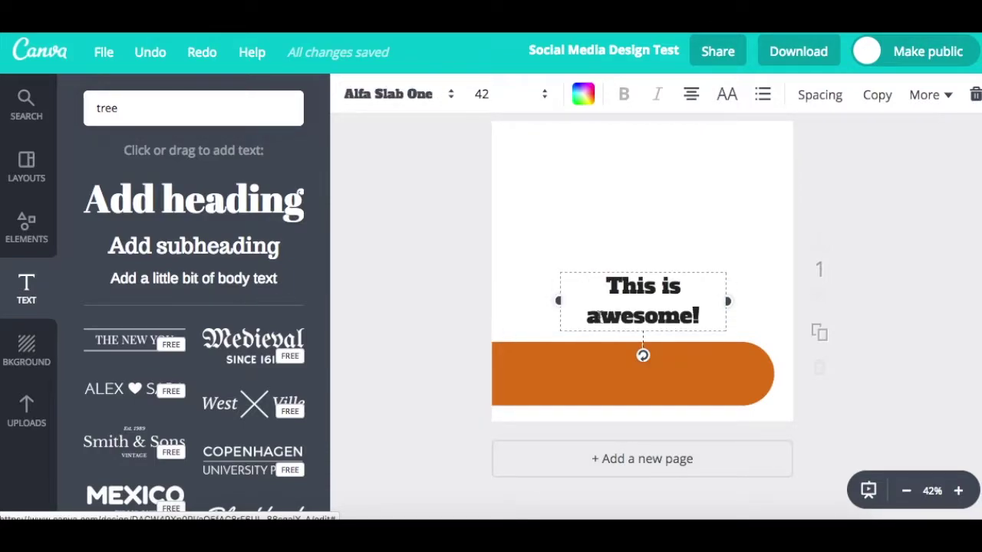
left_click_drag(555, 299, 510, 300)
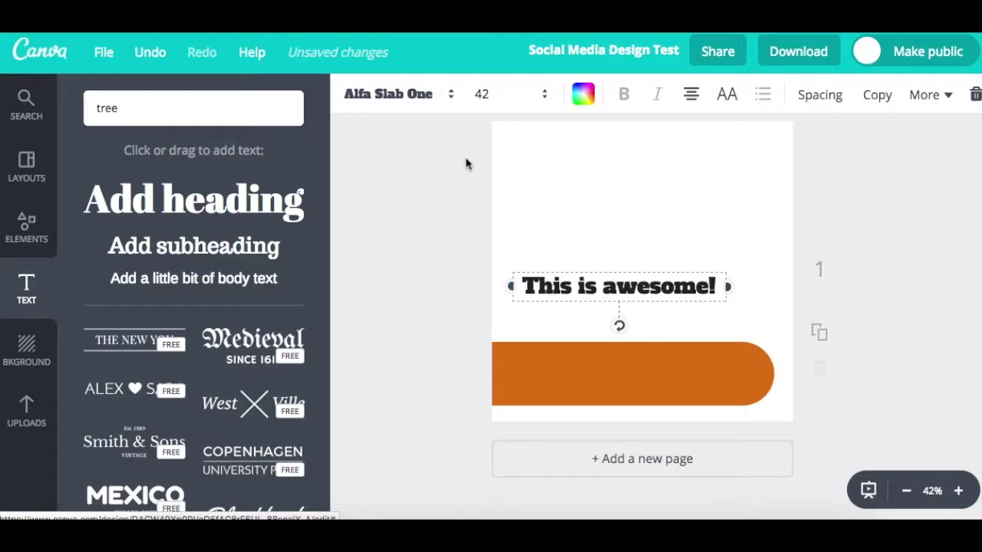
- Set the heading's font size to 48 and widen its text box to the right so the text fits on one line
left_click(484, 96)
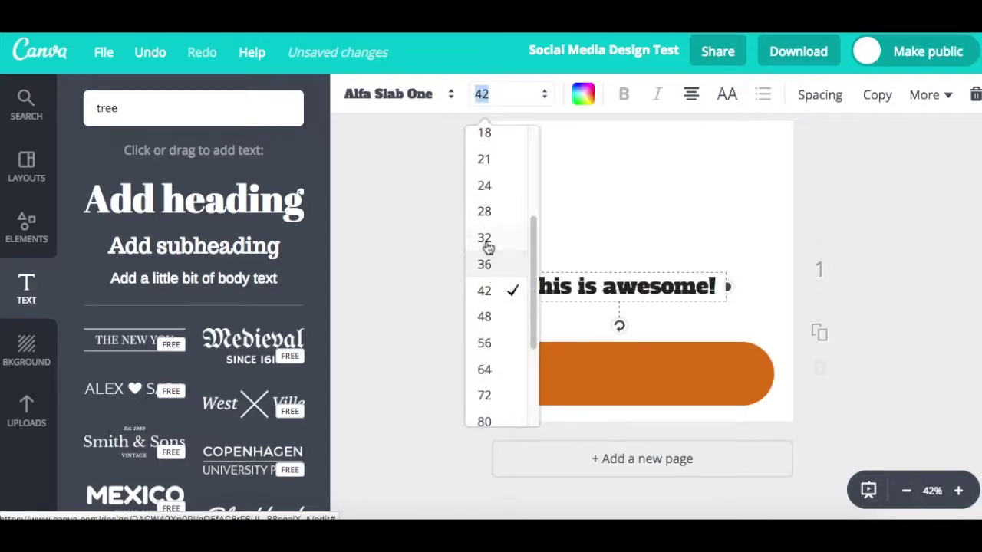
left_click(497, 265)
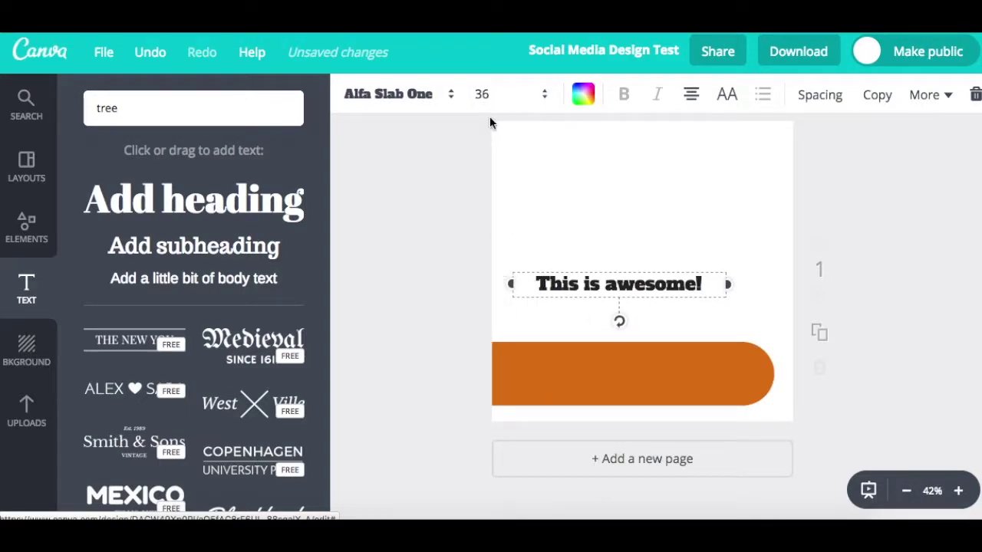
left_click(484, 93)
left_click(522, 317)
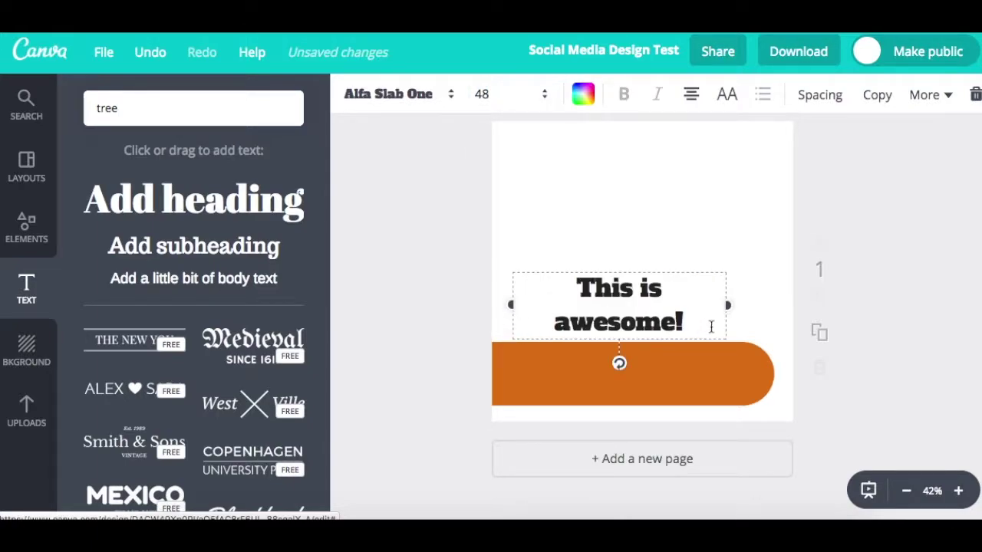
left_click_drag(732, 304, 783, 305)
left_click(928, 237)
- Move the heading onto the orange bar and recolor its text white, trying other palette colors first
left_click_drag(723, 289, 705, 375)
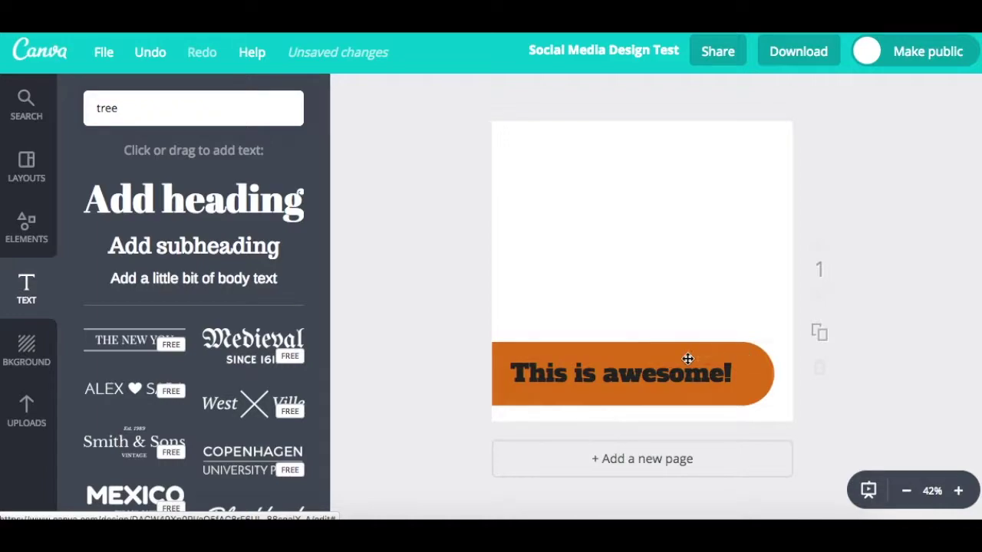
left_click(582, 99)
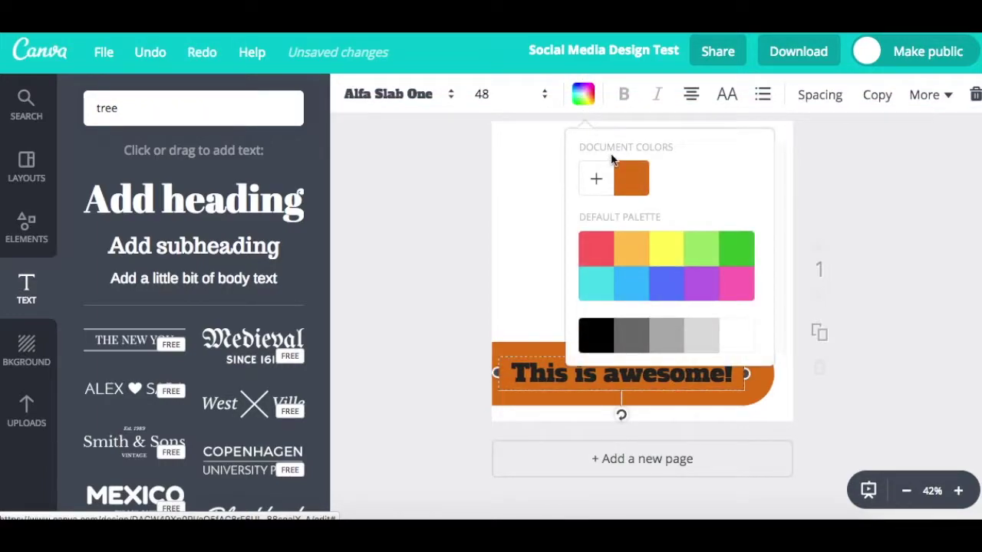
left_click(628, 299)
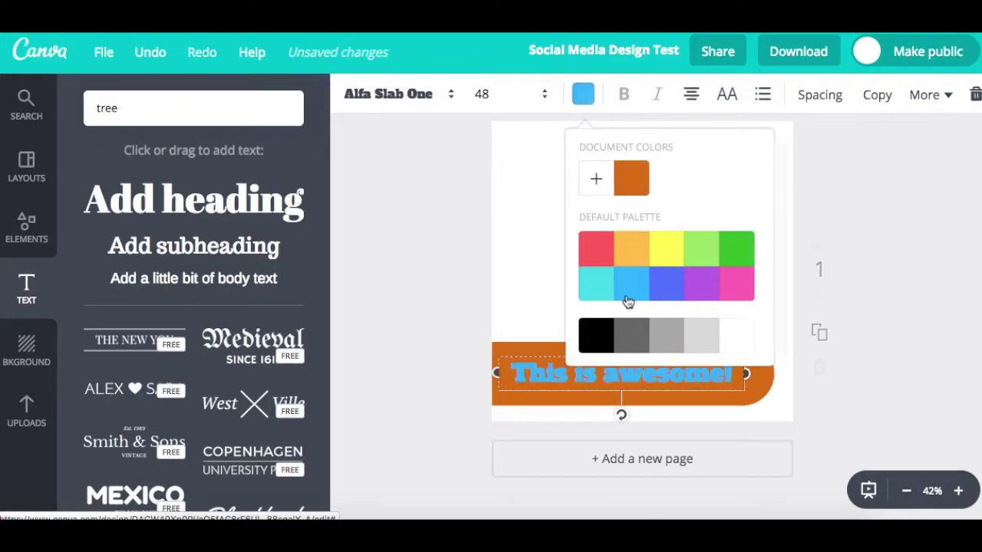
left_click(627, 260)
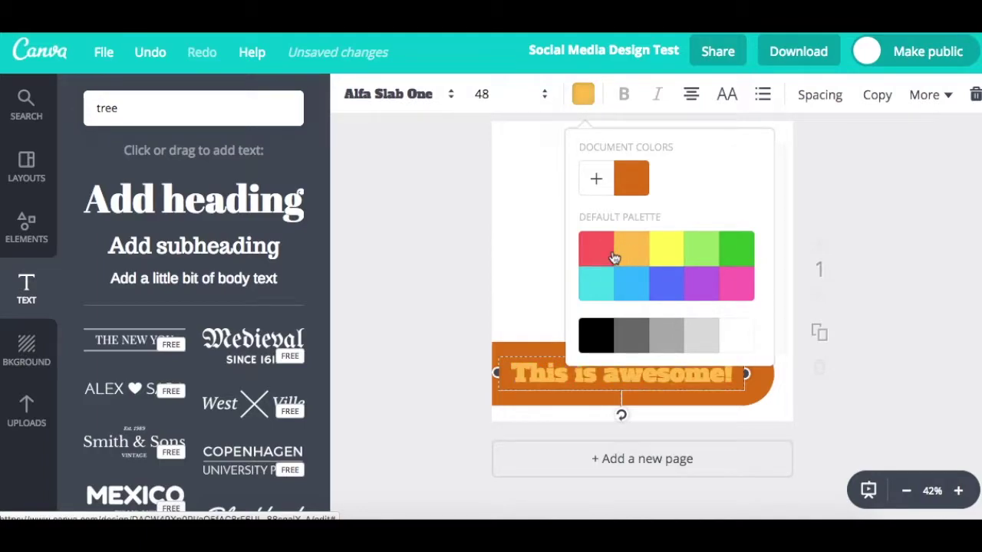
left_click(597, 255)
left_click(604, 342)
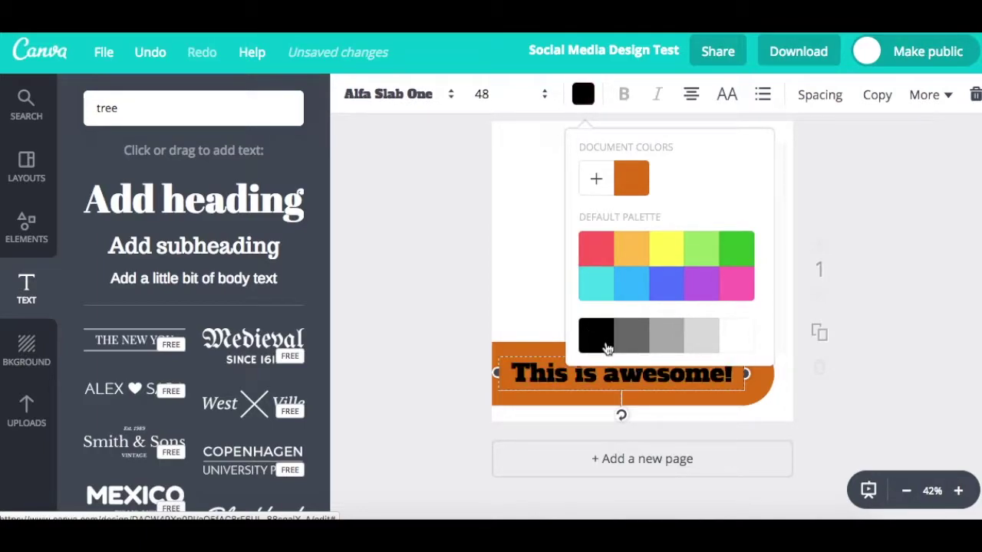
left_click(737, 338)
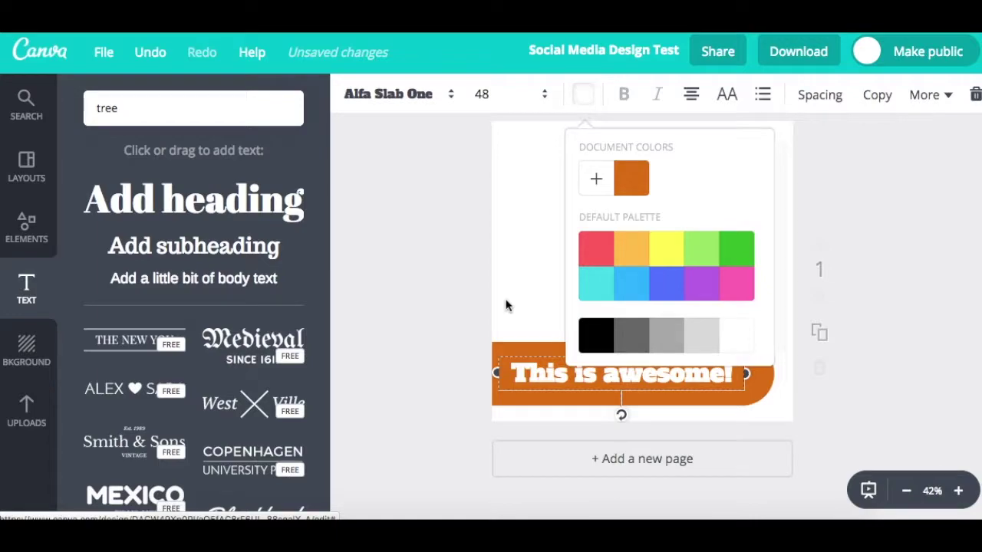
- Nudge the white heading slightly to the right within the orange bar
left_click(450, 272)
left_click(445, 269)
left_click(584, 375)
mouse_move(584, 375)
left_mouse_down()
mouse_move(580, 366)
mouse_move(596, 374)
left_mouse_up()
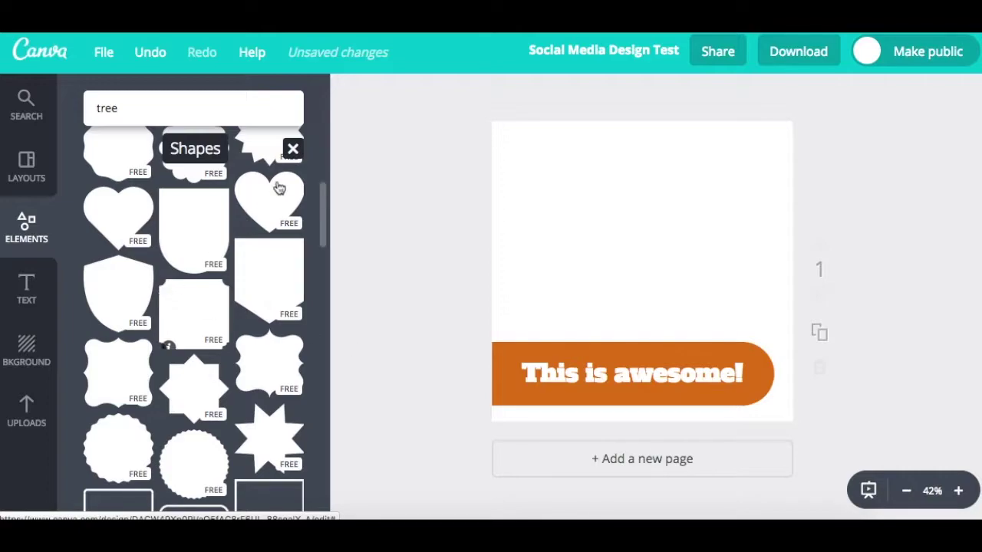
- Close the Shapes collection and delete both the heading and the orange bar from the page
left_click(293, 149)
left_click(624, 383)
left_click(967, 102)
left_click(758, 345)
left_click(966, 98)
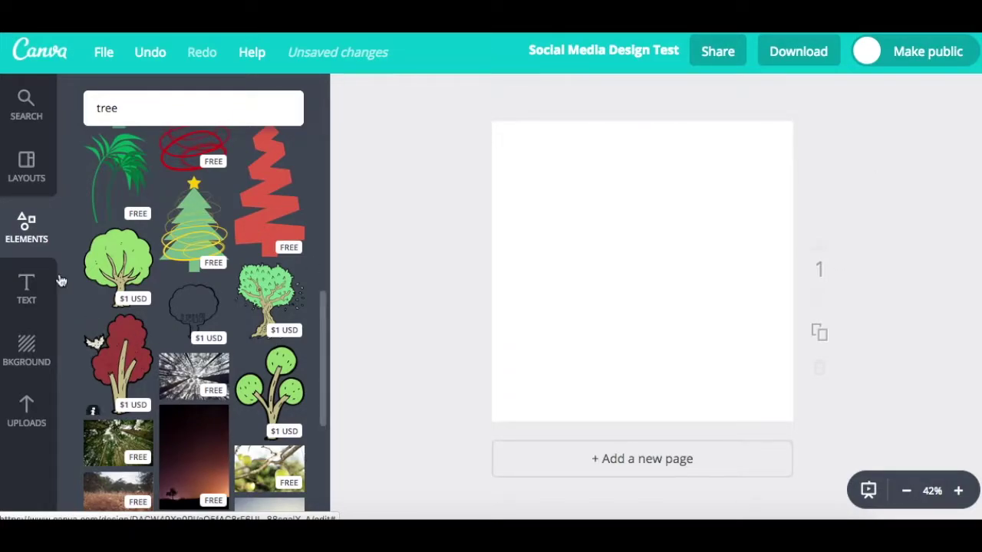
- Add the red-orange lattice-patterned line from the Lines collection and shrink it slightly from its left end
left_click(22, 218)
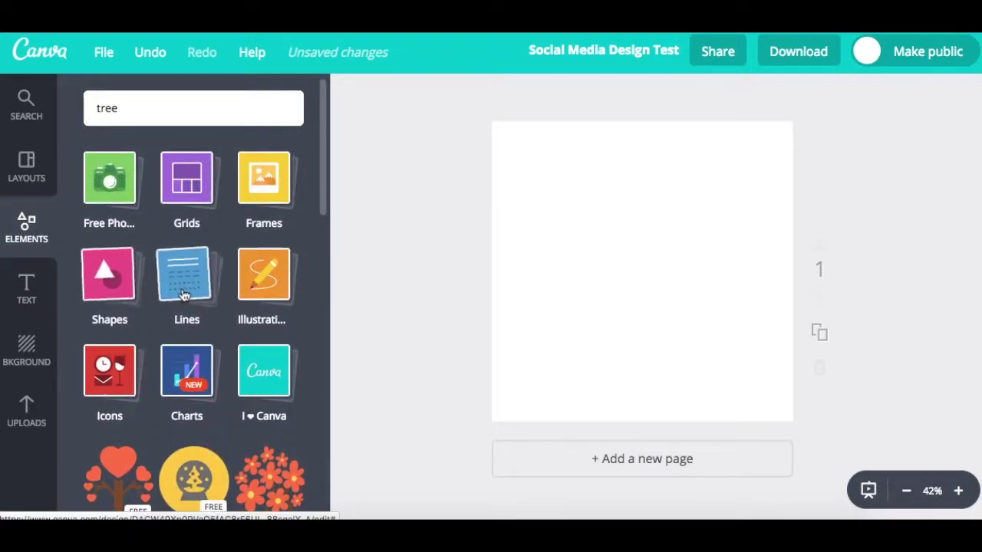
left_click(184, 295)
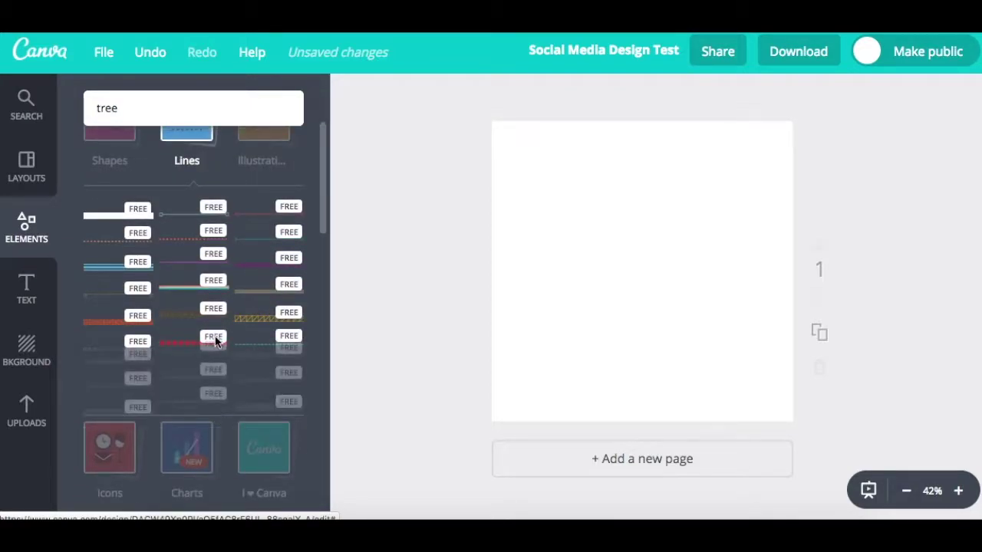
left_click(92, 318)
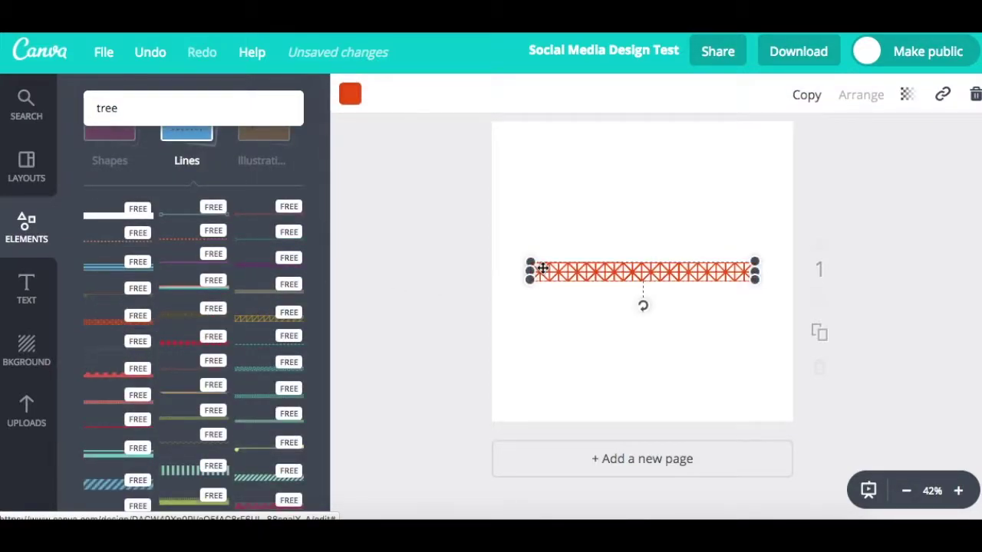
left_click_drag(533, 262, 565, 263)
left_click_drag(660, 304, 658, 342)
- Recolor the lattice line green and enlarge it into a band spanning nearly the full width at the page's top edge
left_click(349, 94)
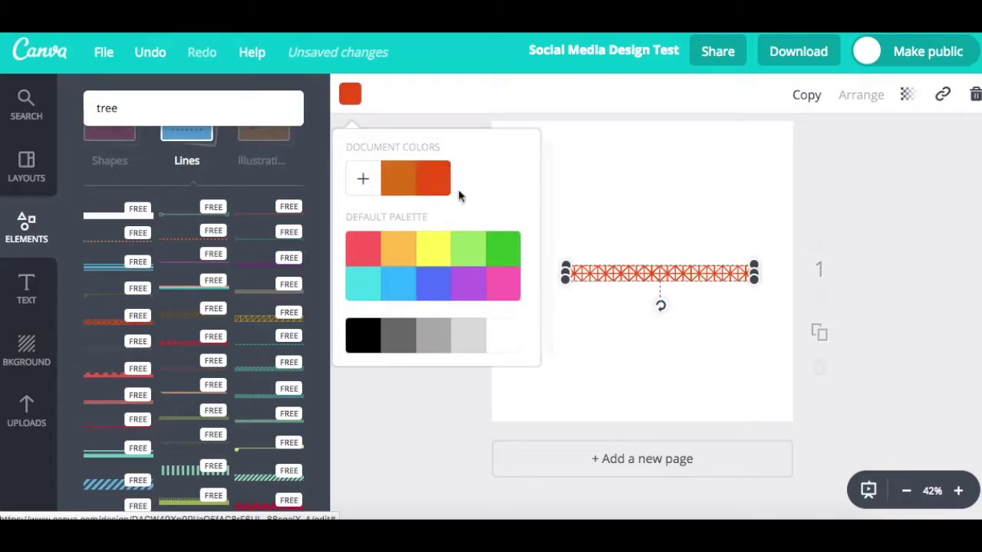
left_click(497, 244)
left_click_drag(568, 265, 588, 137)
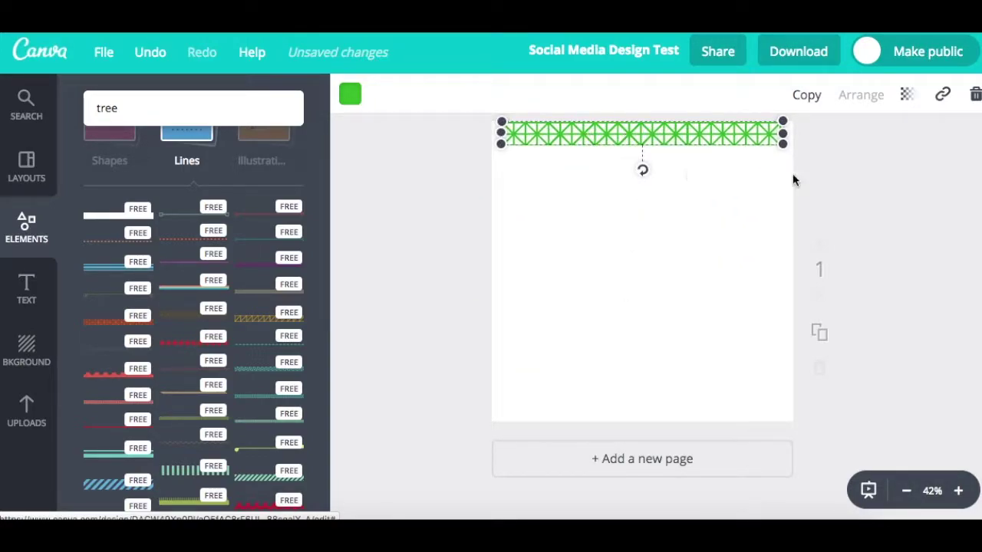
- Delete the green lattice line and add the orange rounded outline from the Lines collection
left_click(974, 97)
scroll(233, 307, "down", 3)
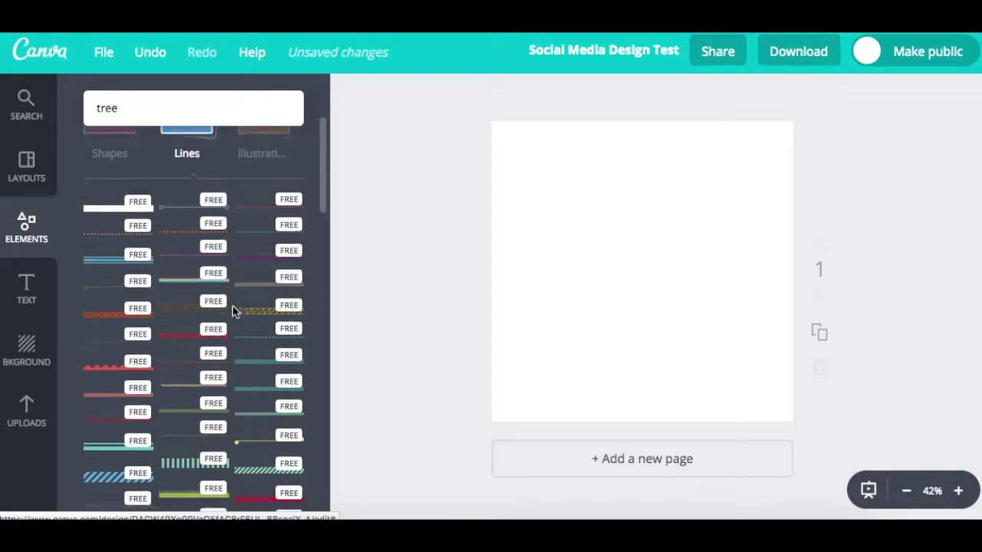
scroll(234, 309, "down", 2)
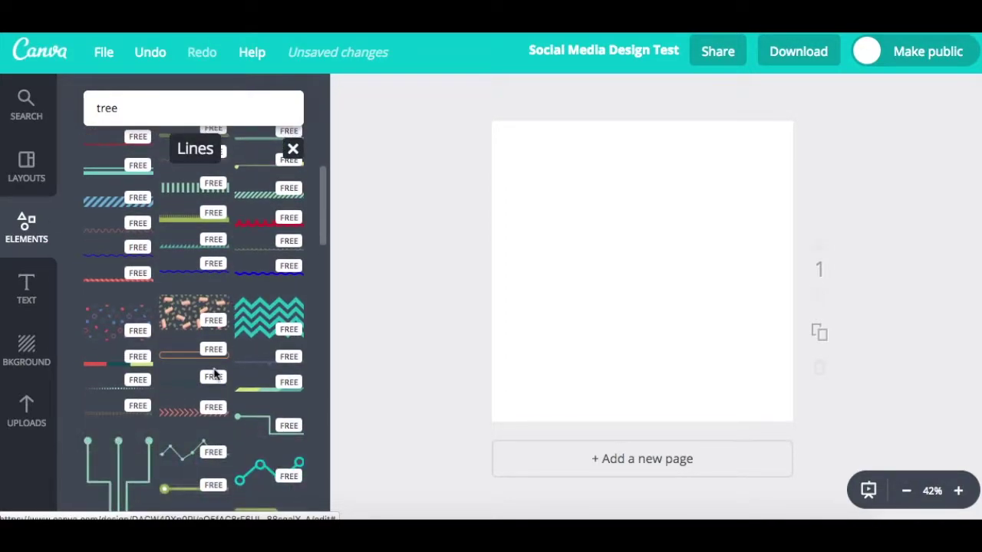
left_click(182, 356)
left_click(895, 203)
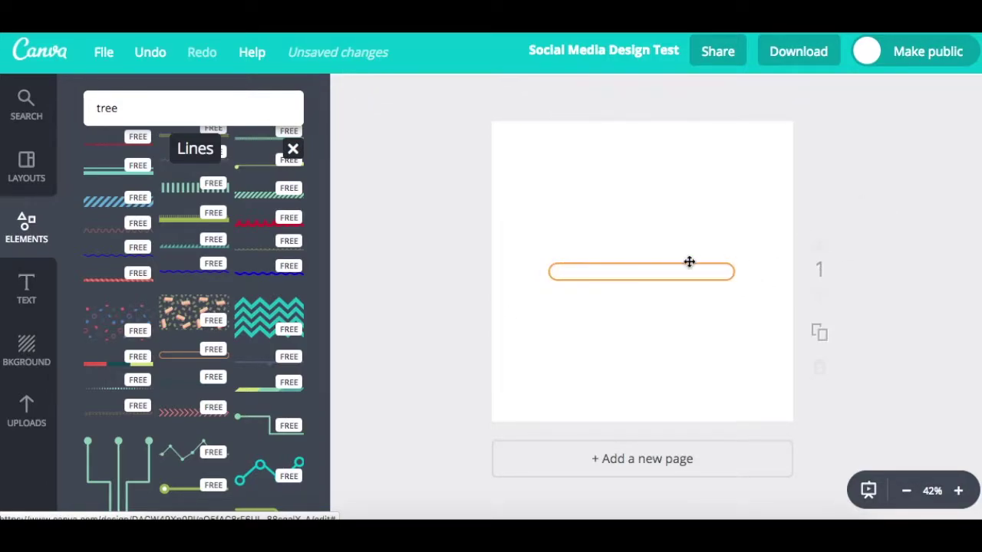
- Delete the orange rounded outline from the page and close the Lines collection
left_click(684, 265)
left_click(976, 94)
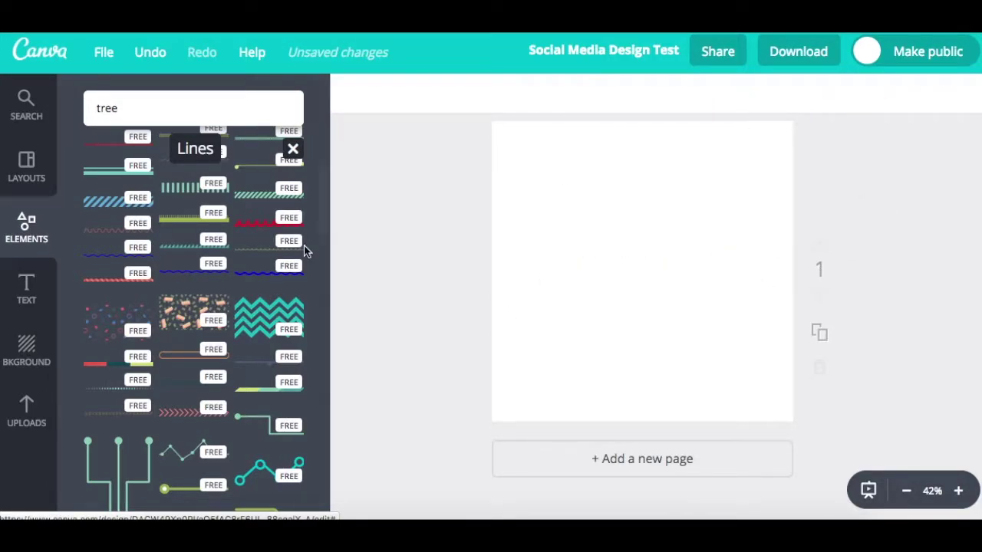
scroll(231, 172, "up", 5)
left_click(292, 150)
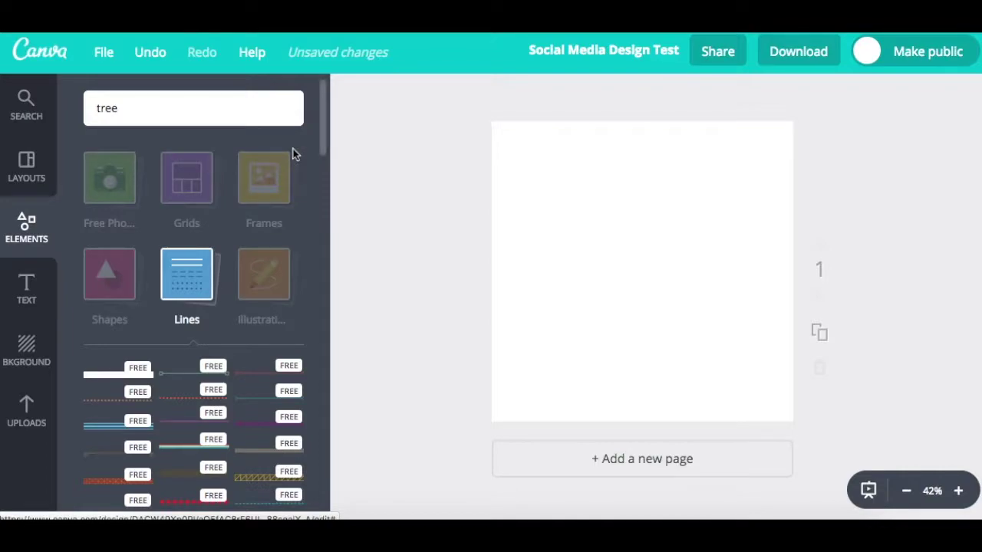
- Browse the Illustrations collection, glance at the image search, and return to the overview of element categories
left_click(269, 284)
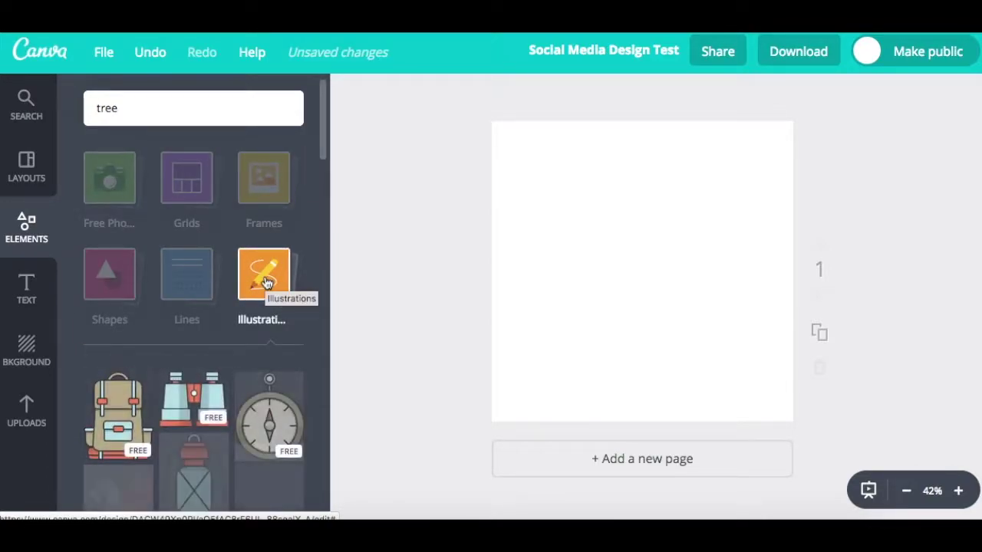
scroll(265, 281, "down", 1)
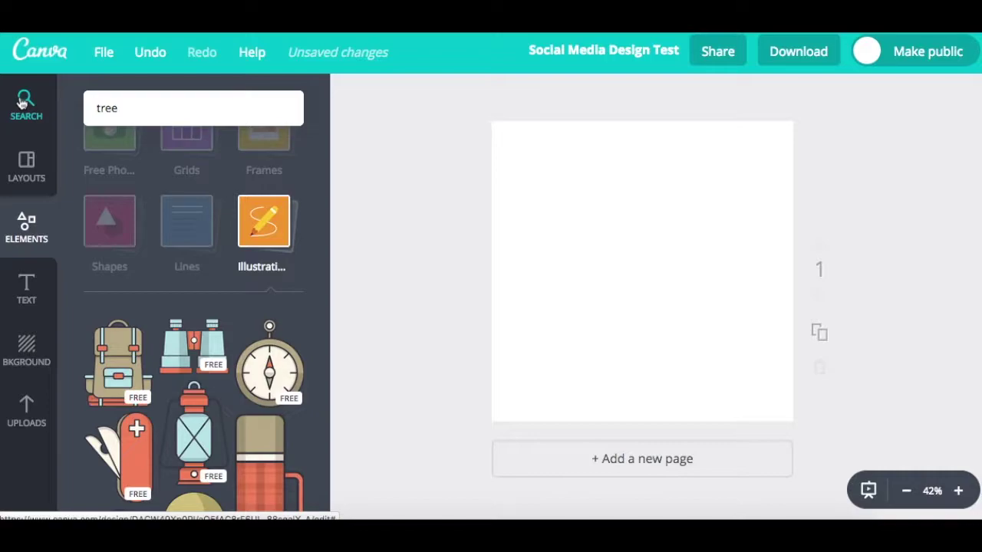
key("Return")
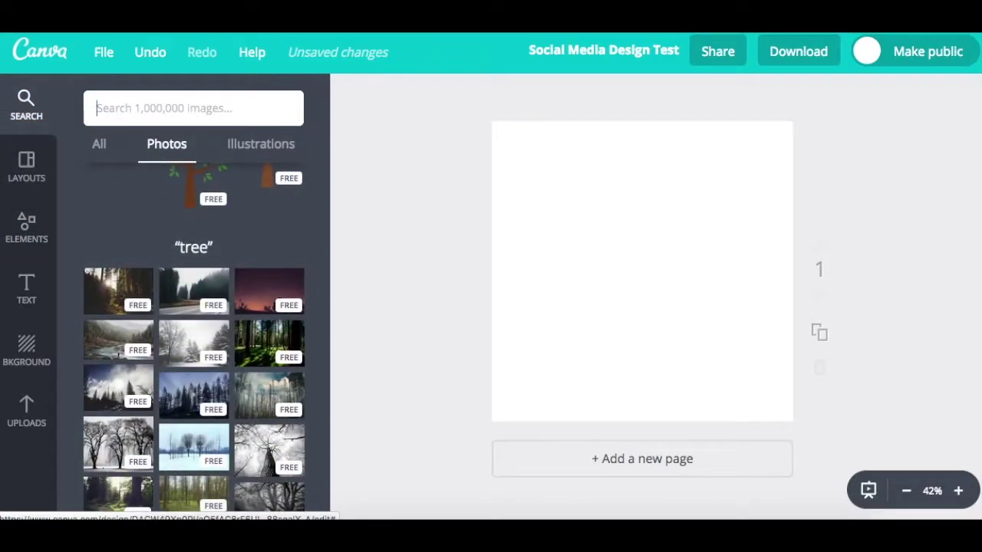
left_click(37, 244)
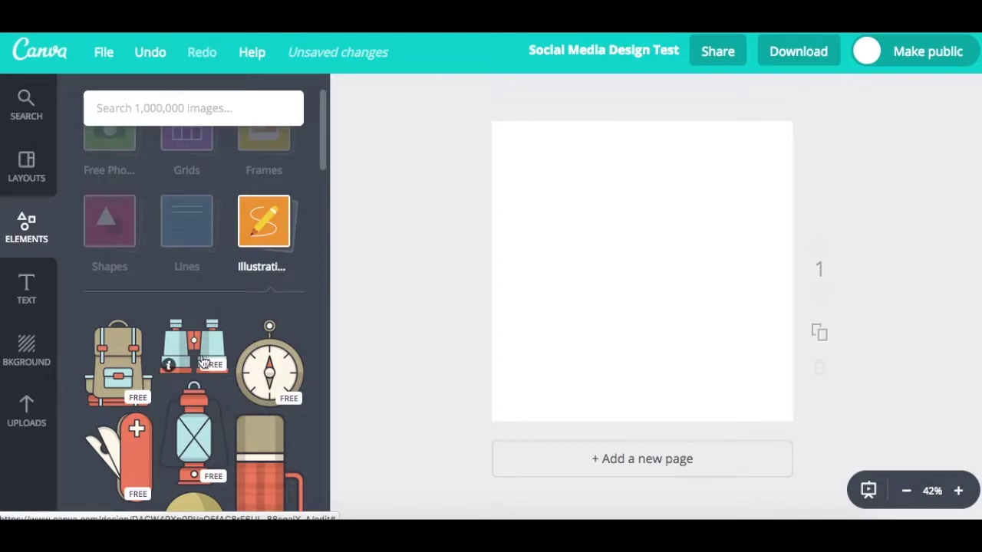
scroll(201, 360, "down", 5)
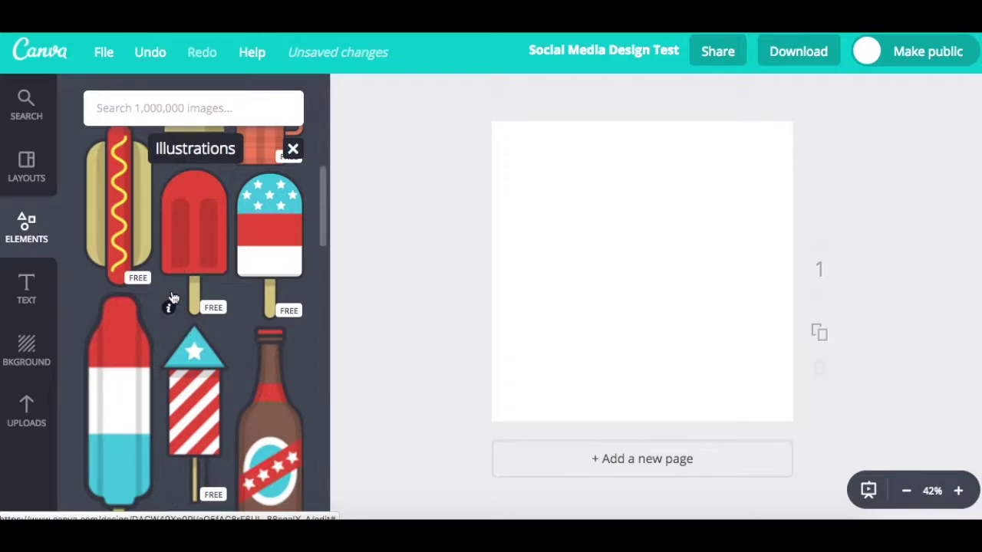
scroll(204, 303, "down", 3)
scroll(204, 303, "down", 3)
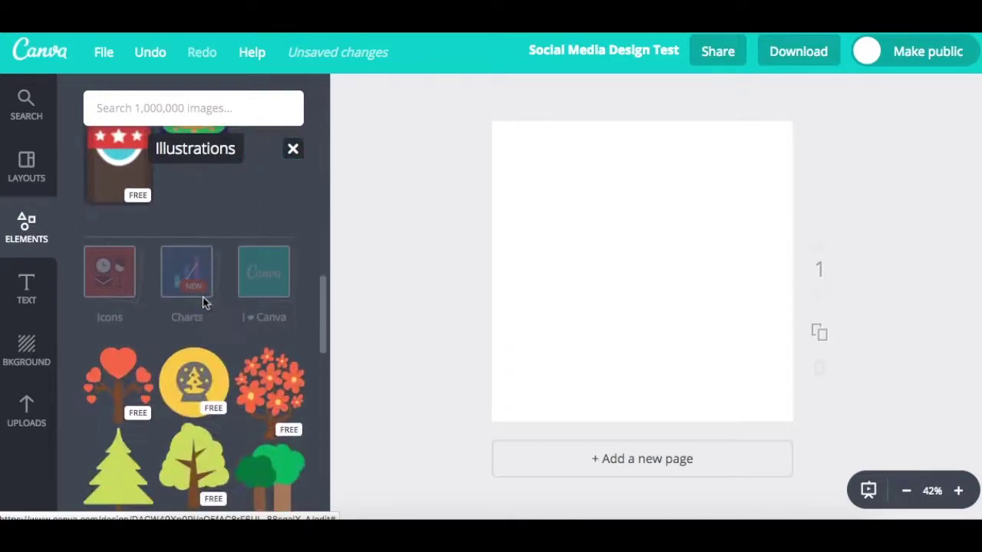
scroll(230, 245, "up", 3)
left_click(293, 149)
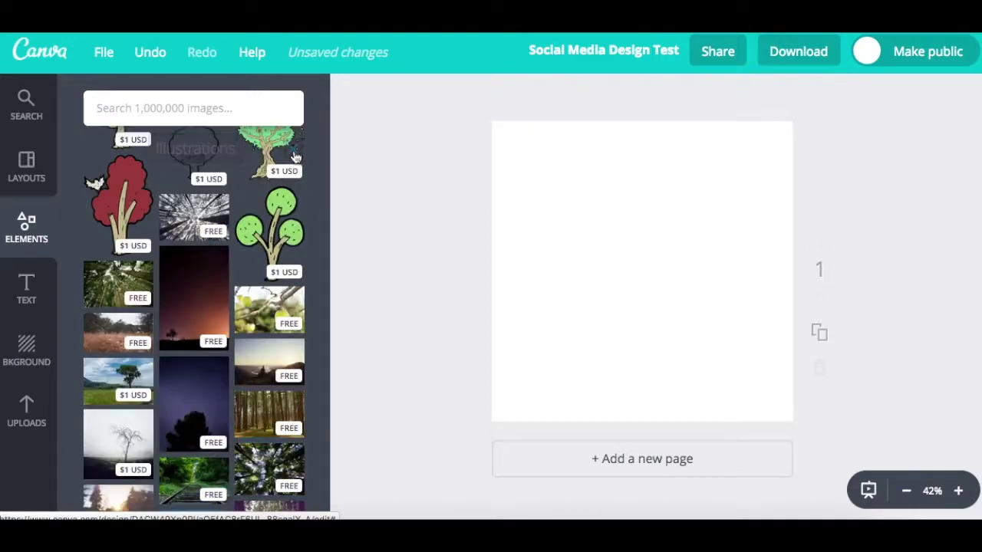
scroll(87, 244, "up", 10)
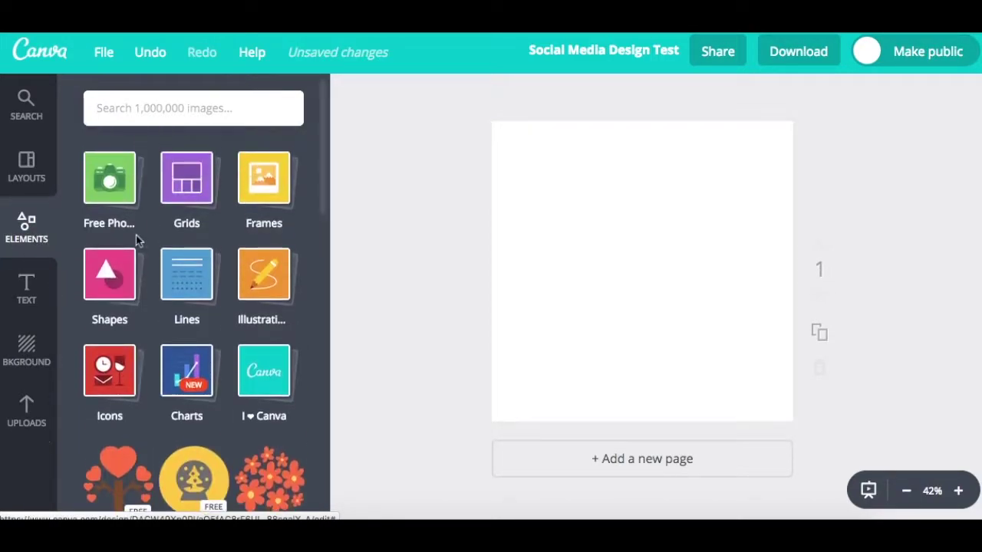
- Add the purple speech-bubble icon from the Icons collection and rotate it counterclockwise so its tail points right
left_click(122, 374)
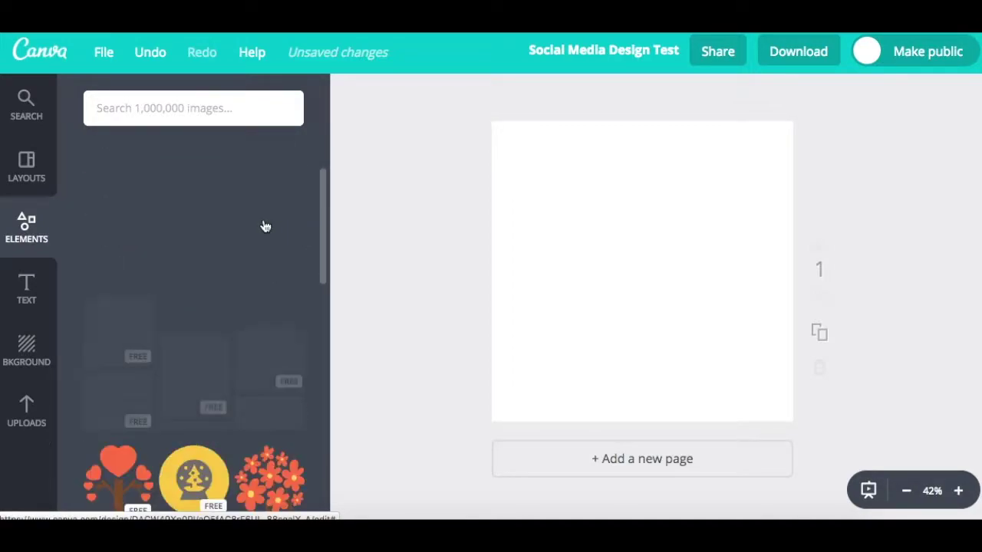
scroll(263, 222, "down", 4)
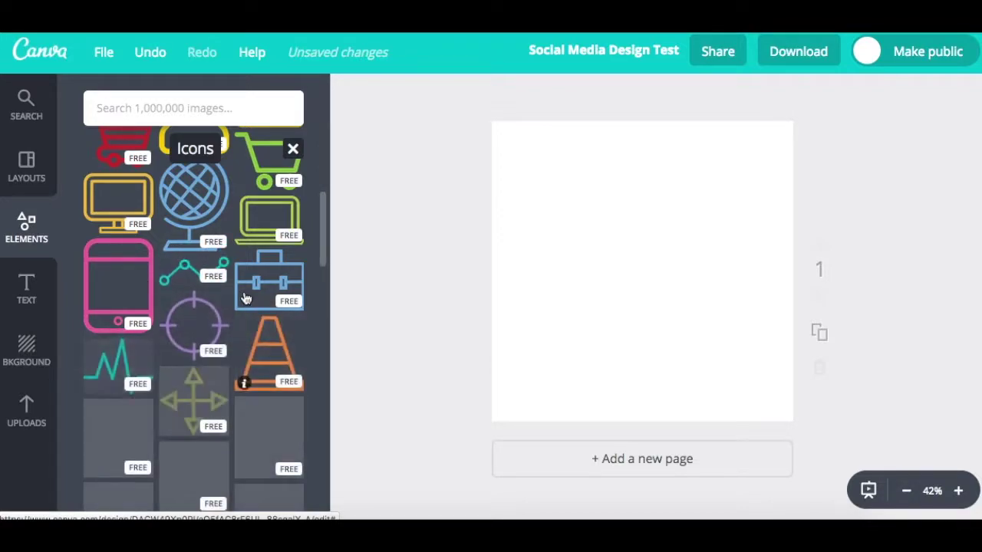
scroll(245, 298, "down", 1)
scroll(245, 298, "down", 2)
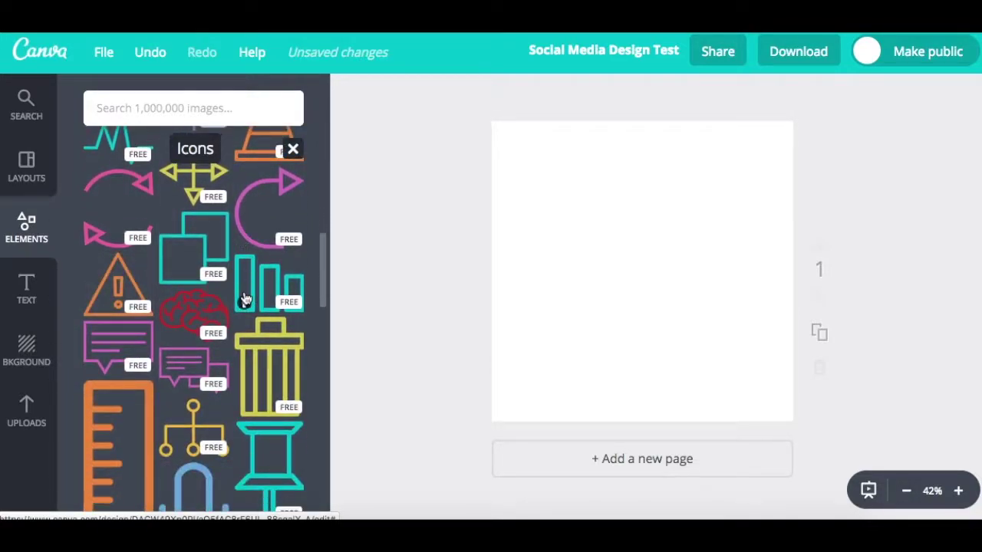
scroll(171, 307, "down", 1)
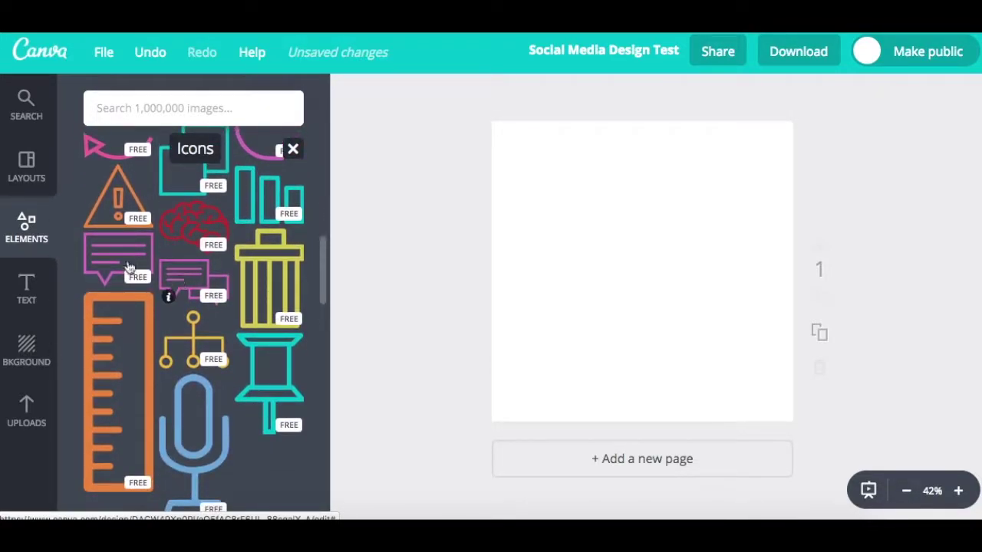
left_click(96, 263)
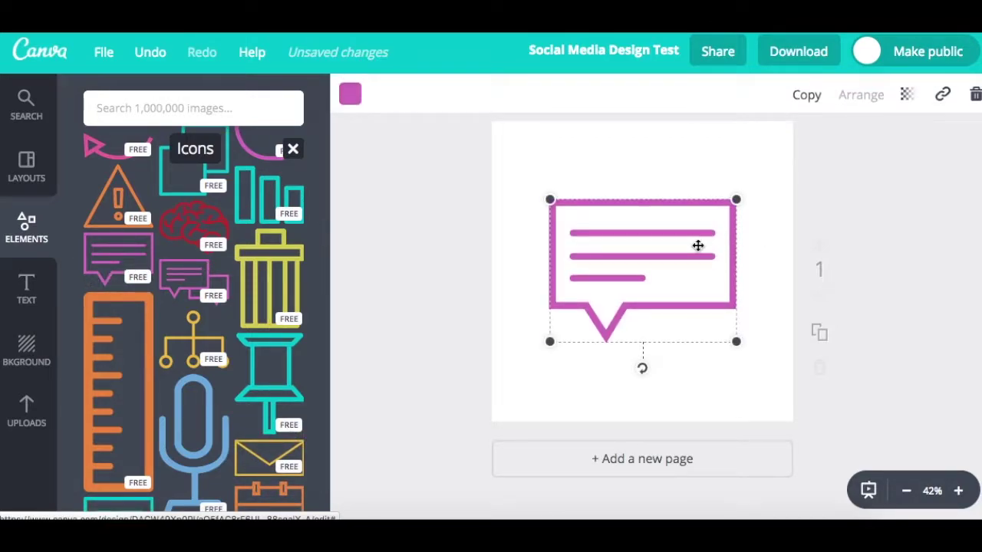
left_click_drag(646, 381, 818, 287)
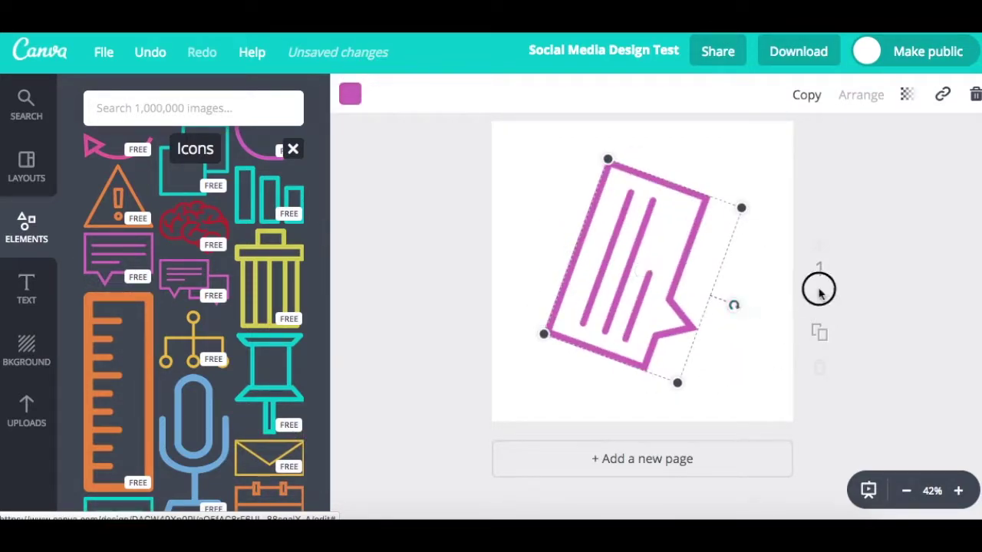
- Rotate the purple speech bubble back upright so its tail points down, and delete the second page added by mistake
left_click(758, 375)
left_click(634, 308)
left_click_drag(734, 305, 591, 467)
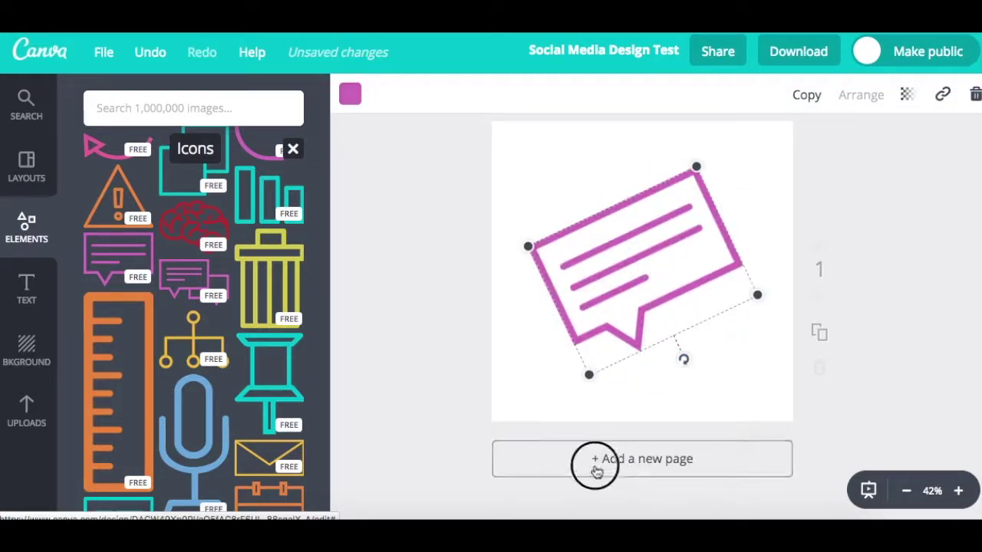
left_click(591, 464)
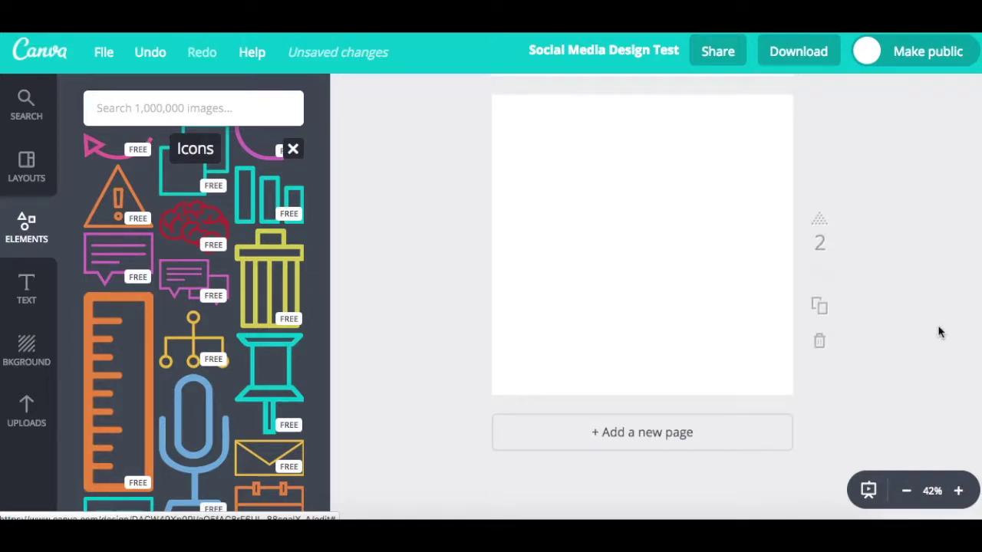
left_click(817, 341)
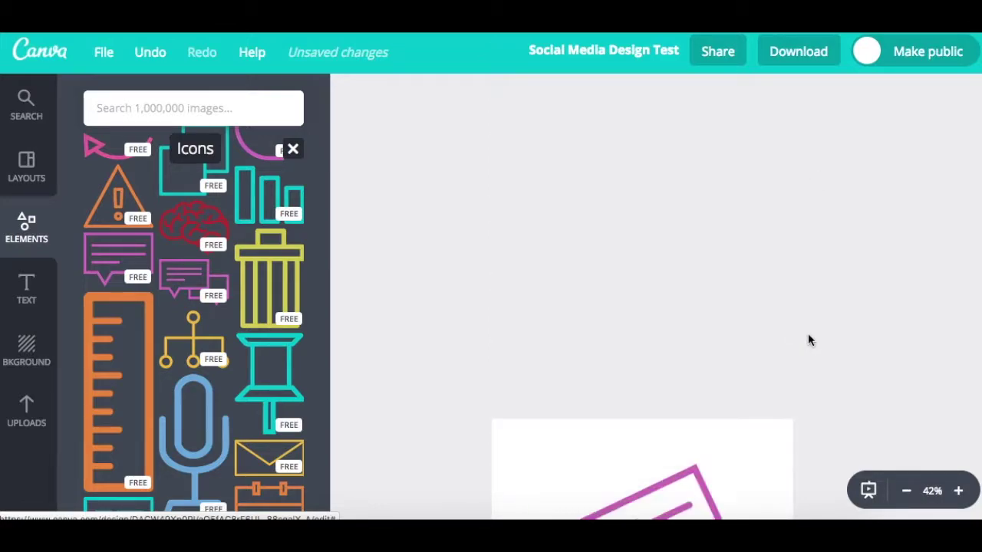
left_click(651, 310)
left_click_drag(683, 334, 636, 344)
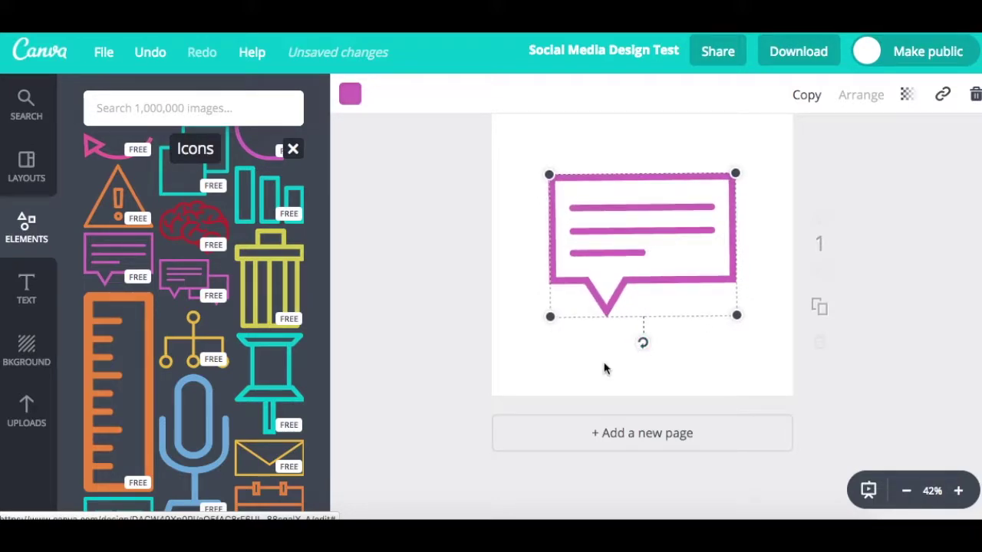
- Recolor the speech bubble with the orange document color, and delete the icon from the page
left_click(349, 93)
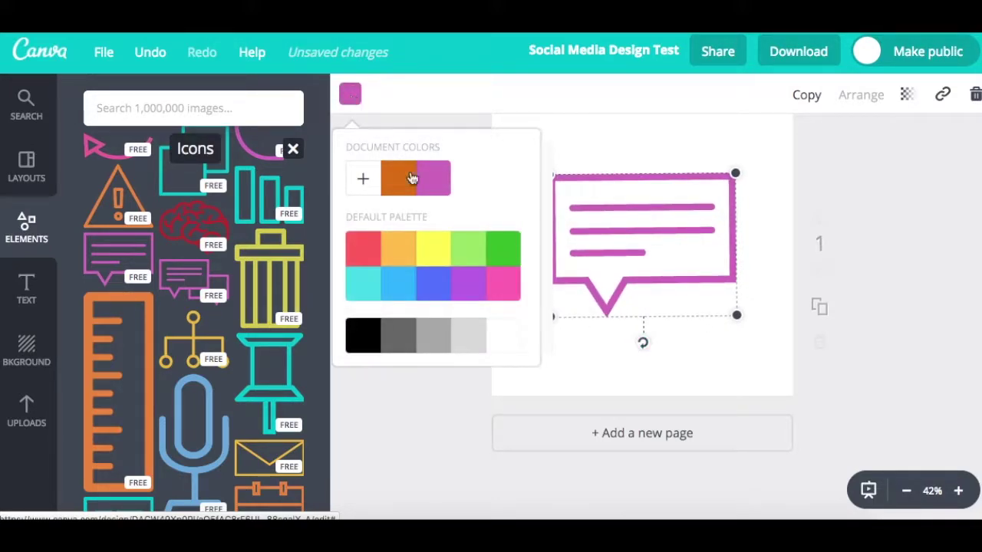
left_click(408, 191)
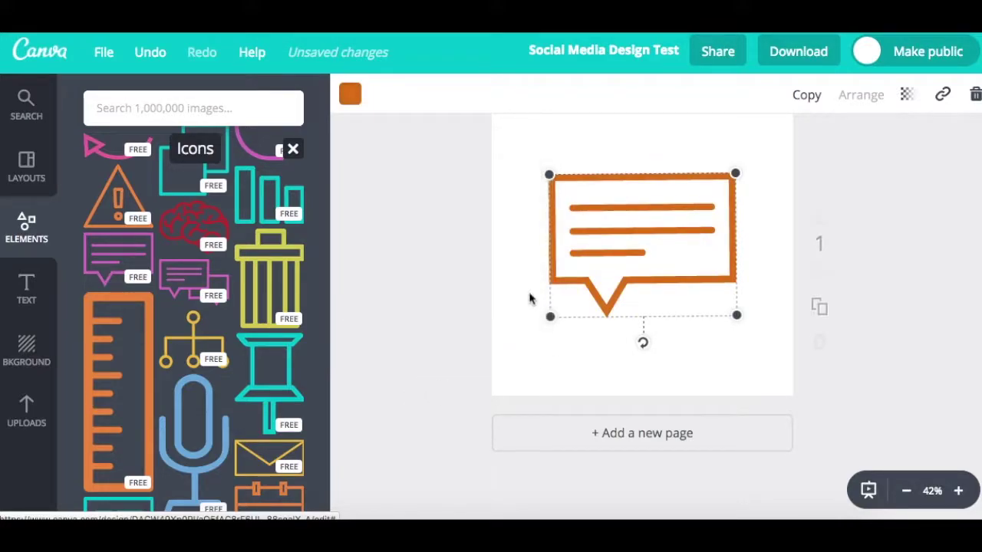
left_click(975, 94)
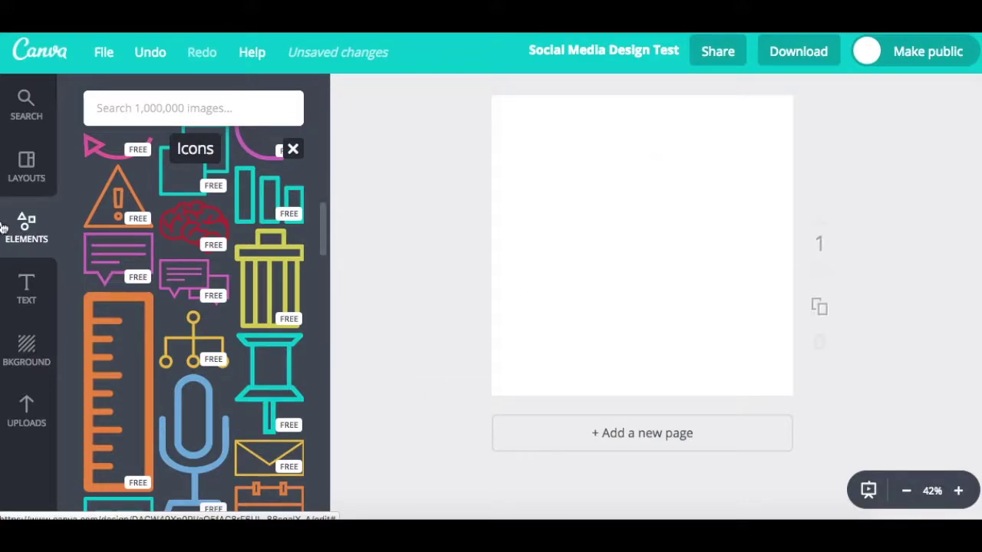
- Add the teal-to-blue gradient bar chart from the Charts collection to the page
left_click(28, 230)
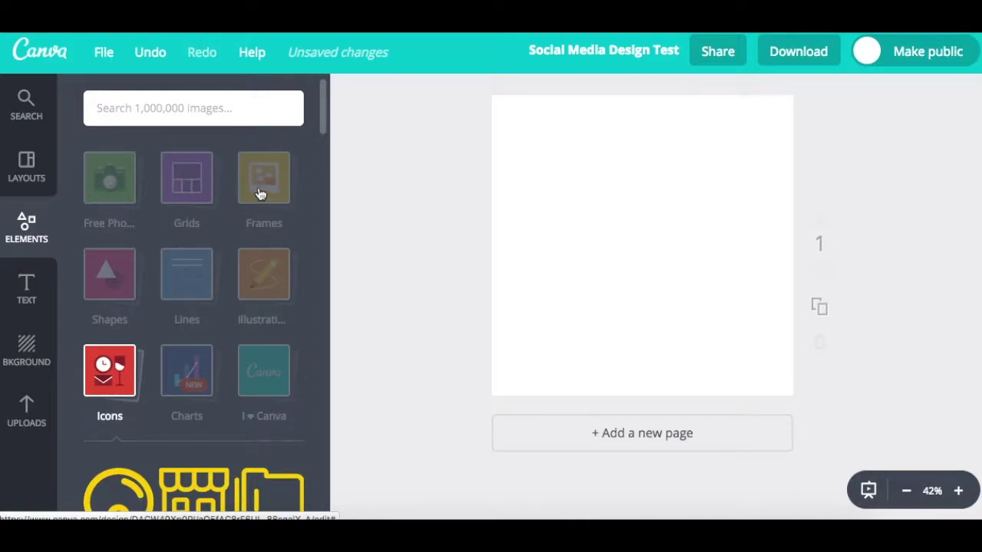
left_click(204, 374)
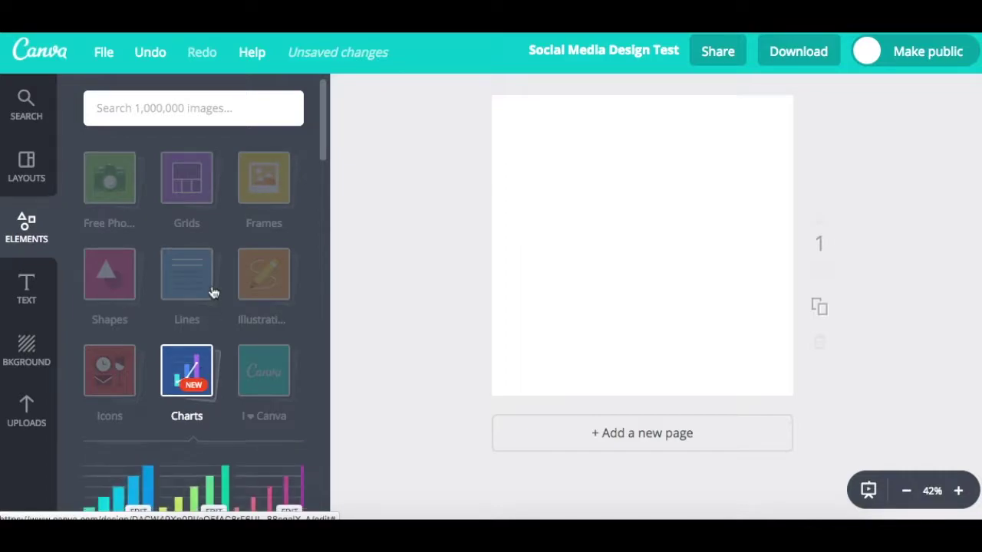
scroll(213, 291, "down", 3)
left_click(132, 333)
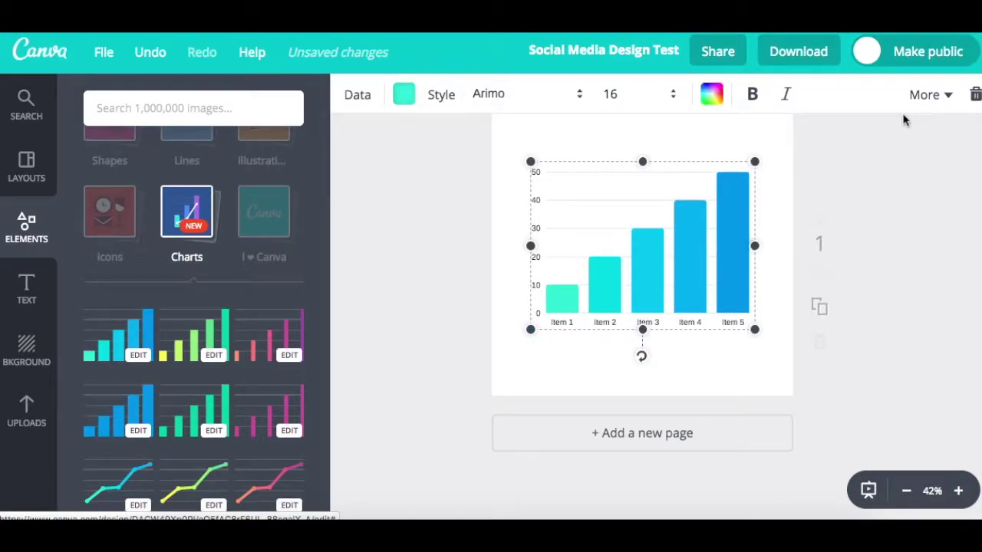
- Open the bar chart's data table and rename the label "Item 1" to "Color 1"
left_click(929, 95)
left_click(932, 100)
left_click(602, 335)
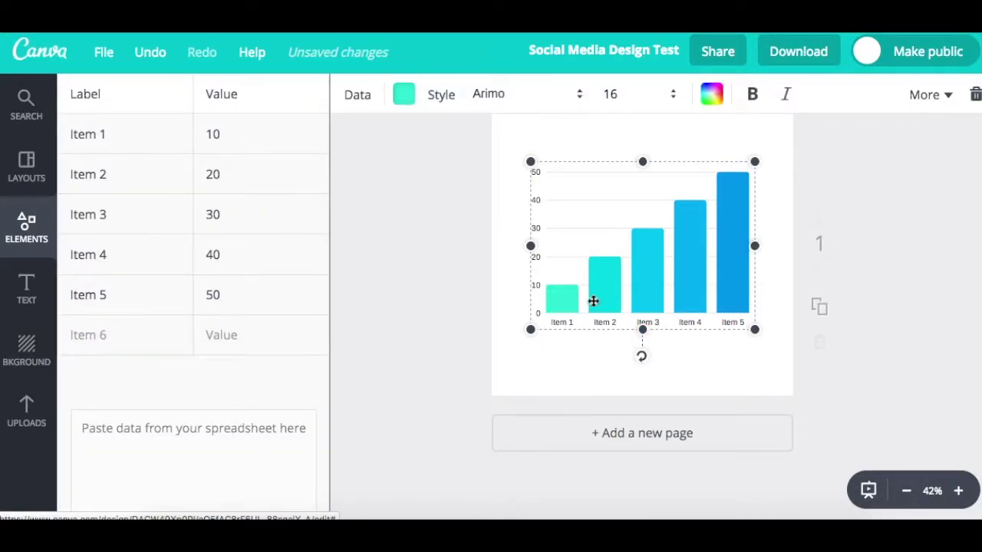
left_click(120, 135)
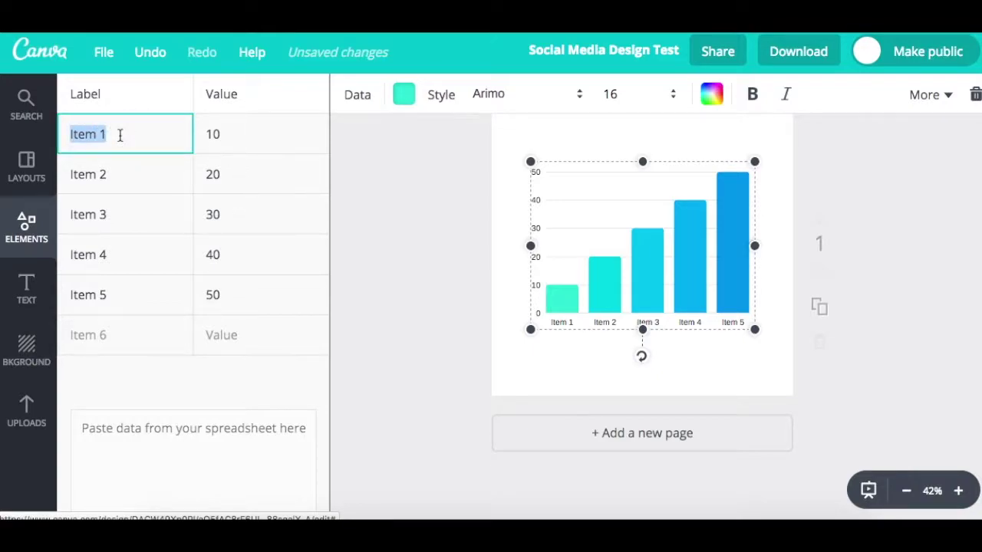
type("Color 1")
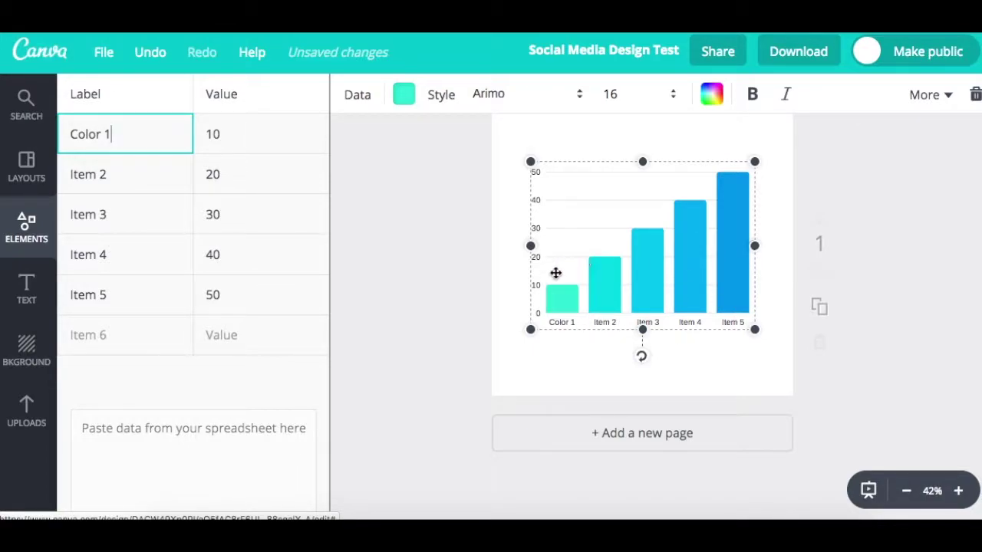
- Close the chart's data table and delete the bar chart from the page
left_click(393, 206)
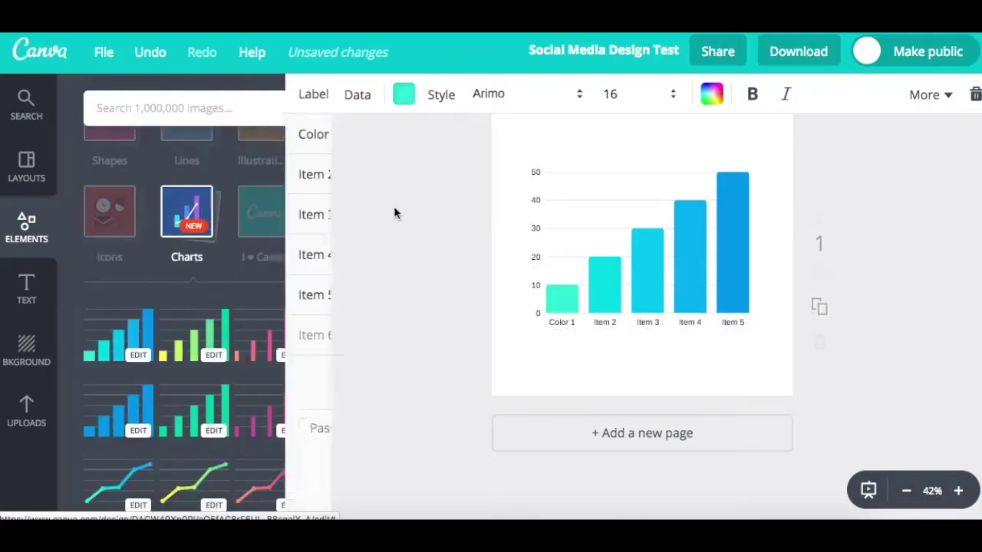
left_click(643, 222)
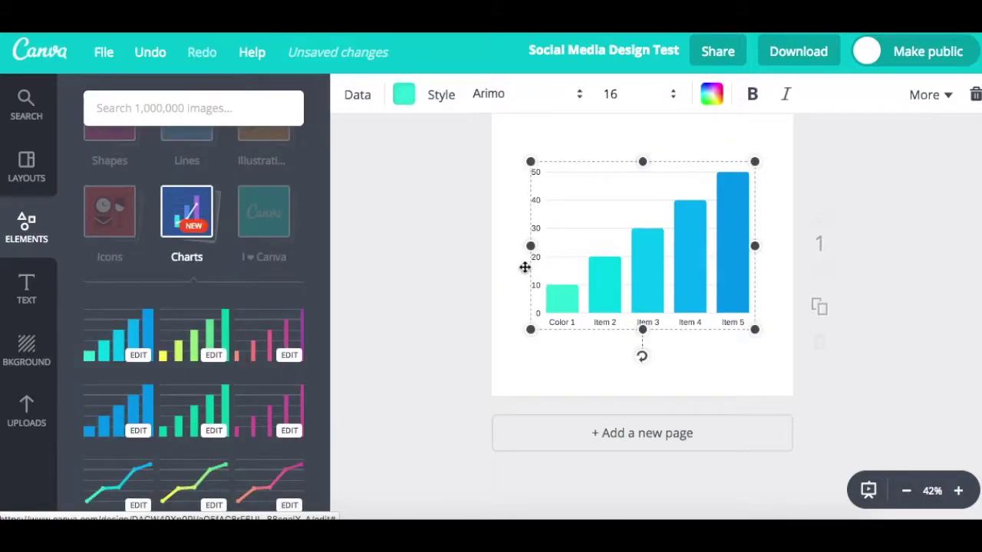
left_click(974, 93)
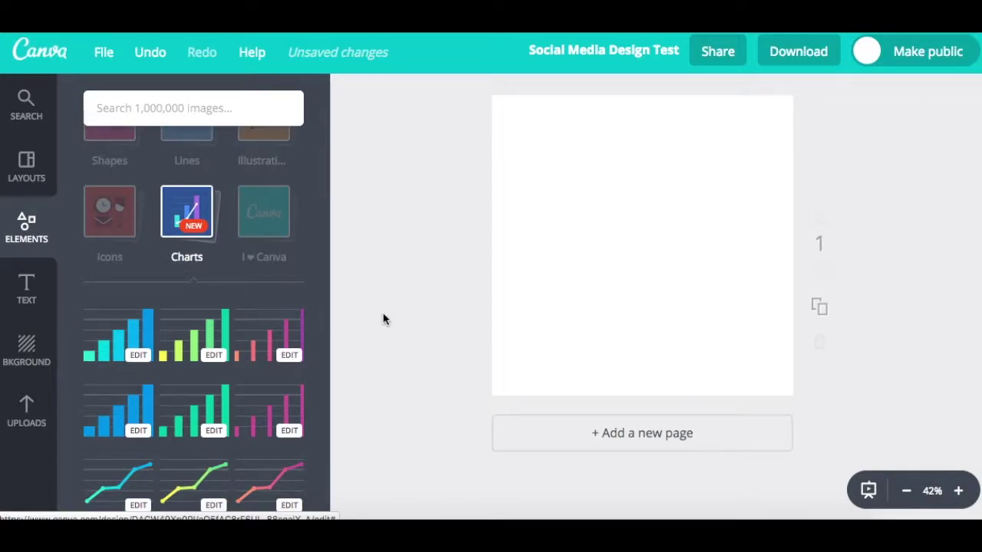
- Browse the graphics in the I ♥ Canva collection
left_click(262, 224)
left_click(262, 226)
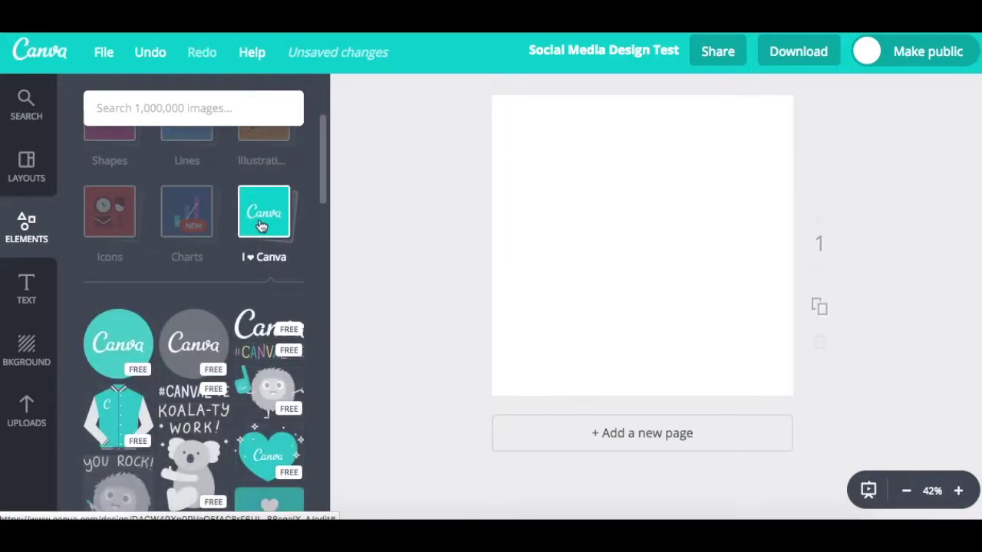
scroll(262, 222, "down", 2)
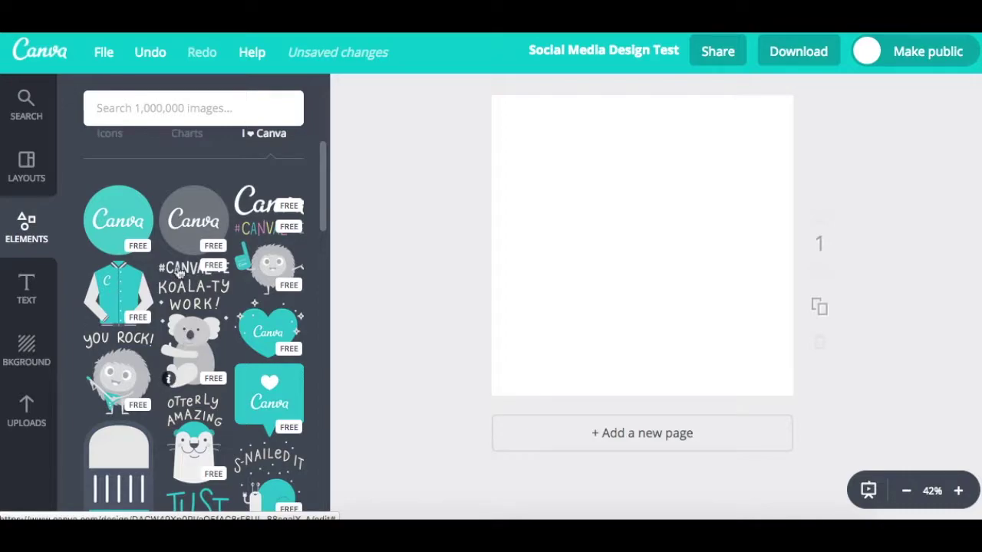
scroll(196, 262, "up", 3)
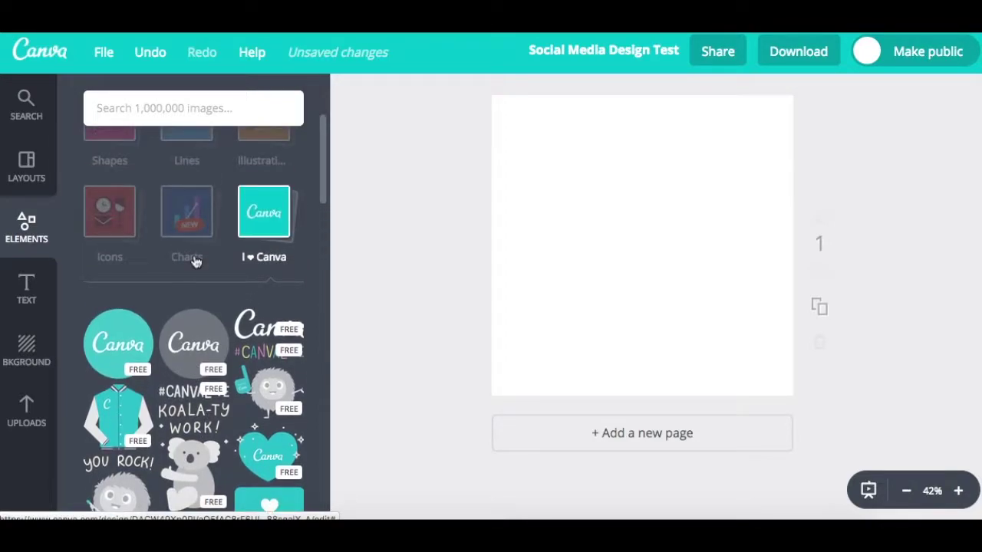
- Add the free "MEXICO THE LOW-DOWN" text combination to the page
left_click(40, 294)
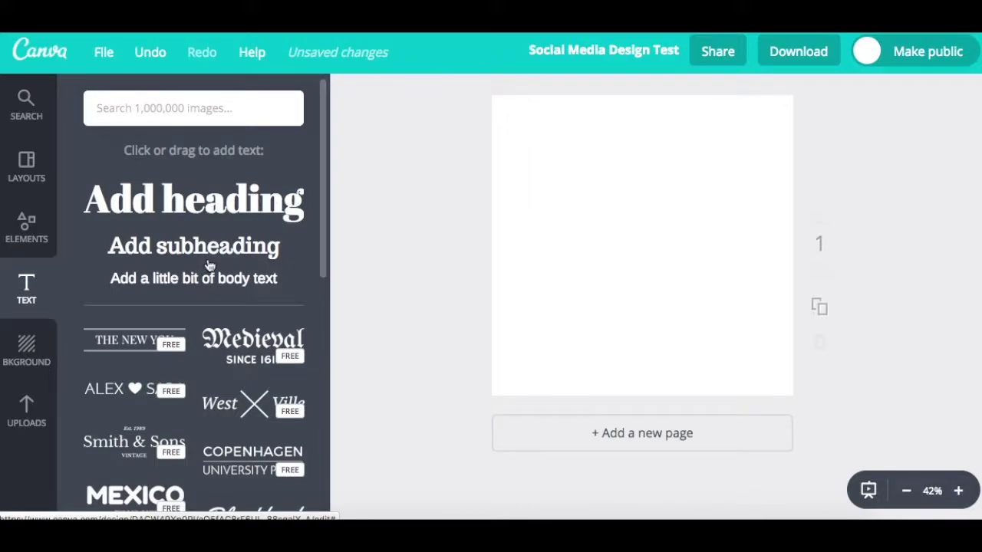
scroll(201, 260, "down", 3)
scroll(208, 259, "down", 2)
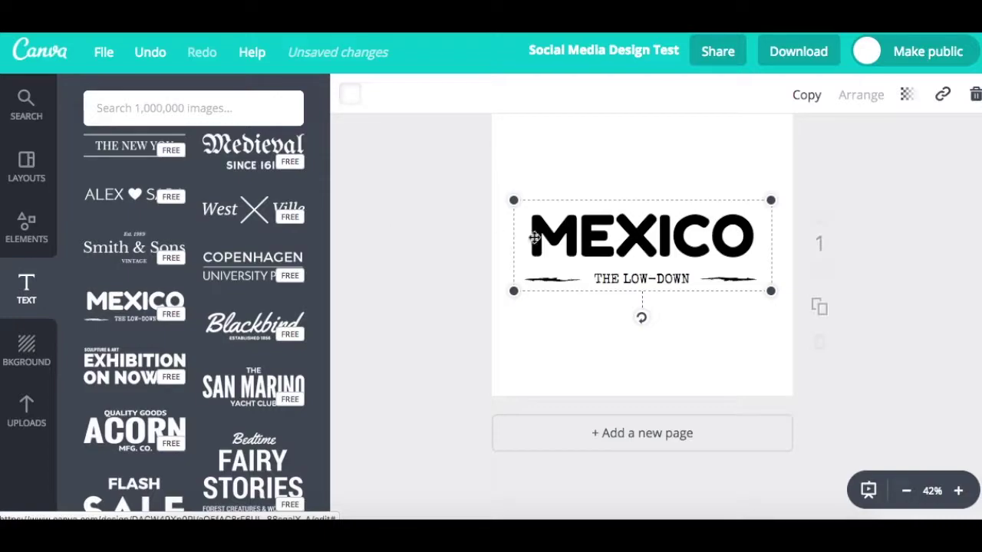
- Change the font of the word "MEXICO" to Aileron Thin
double_click(565, 241)
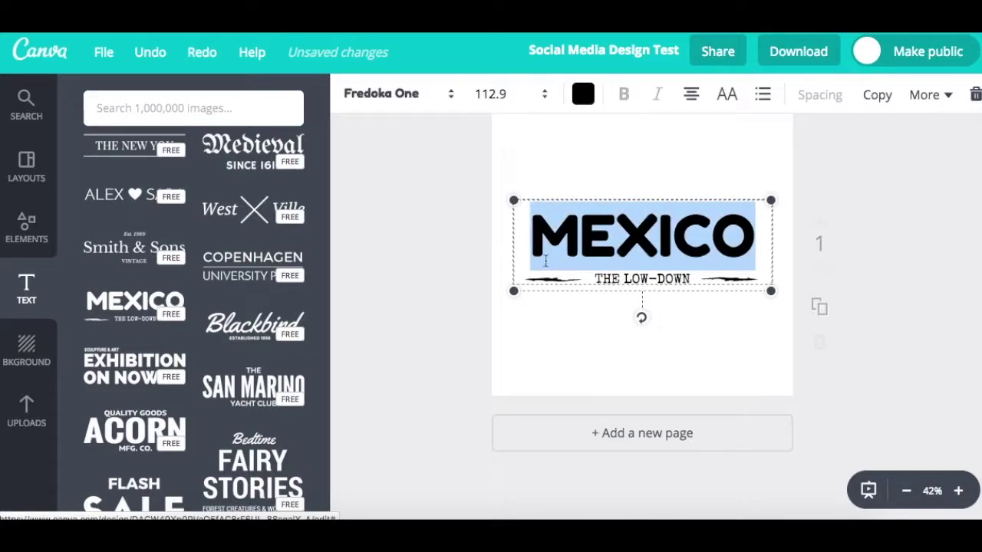
left_click(478, 260)
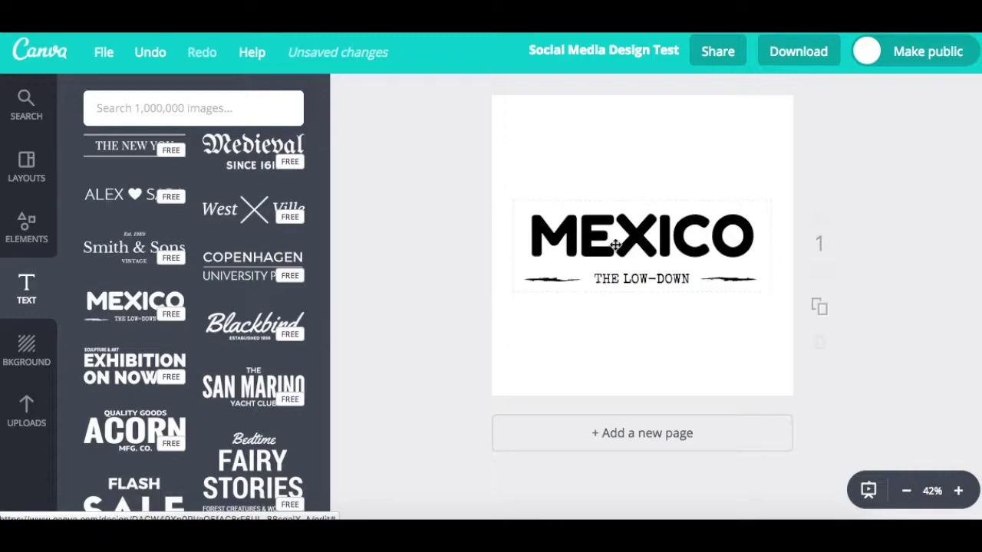
double_click(611, 251)
left_click(403, 90)
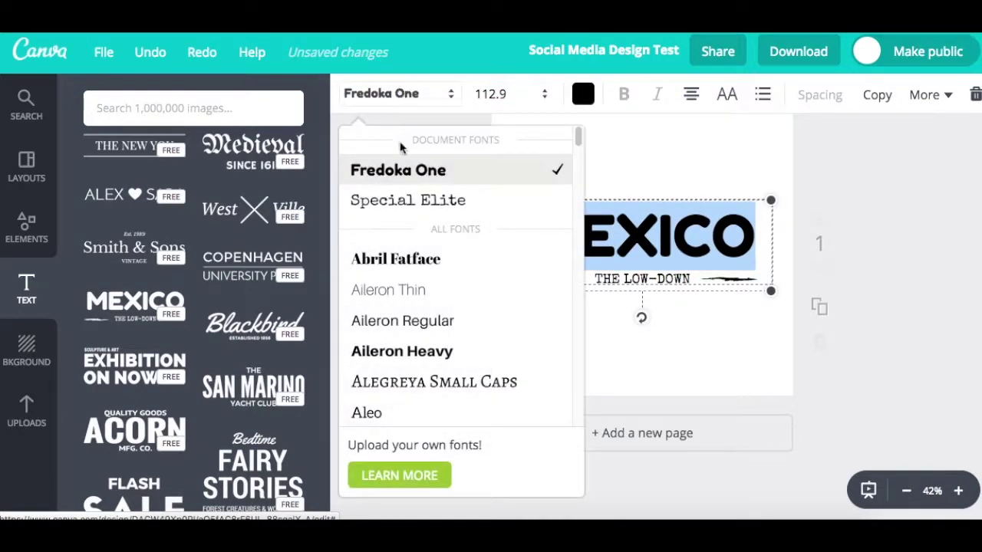
left_click(441, 296)
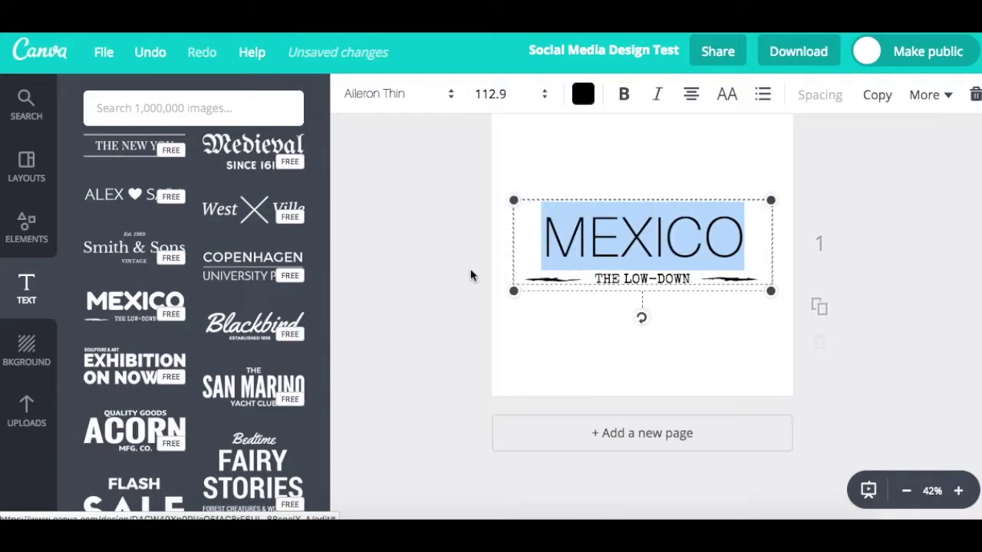
- Change the font of the "THE LOW-DOWN" line to Amaranth and deselect the text group
left_click(619, 277)
double_click(630, 278)
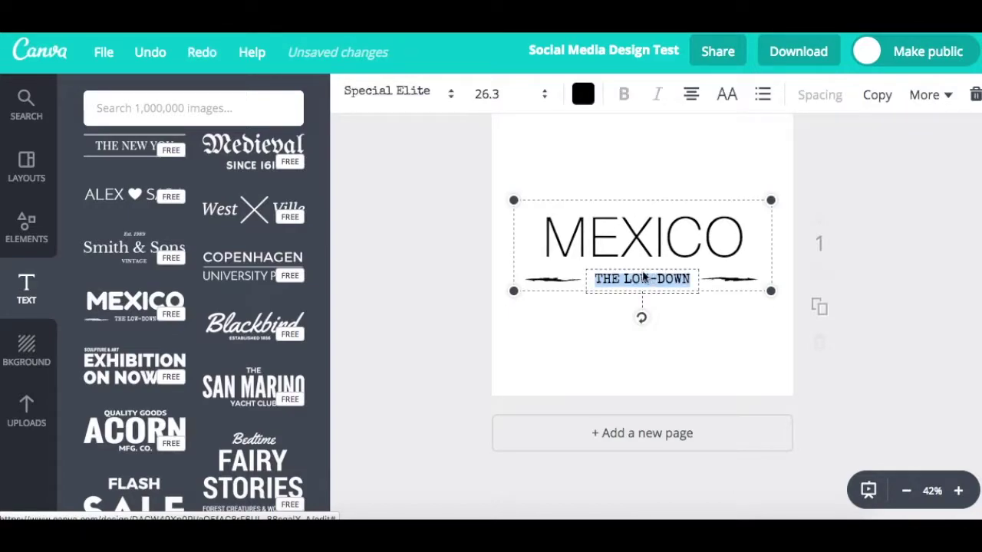
left_click(418, 89)
scroll(434, 335, "down", 3)
left_click(434, 334)
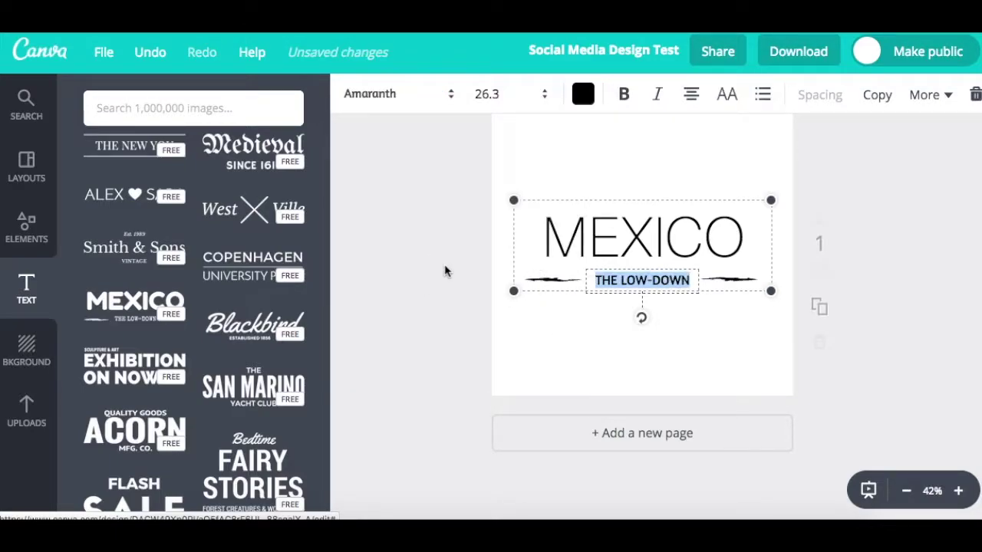
left_click(446, 270)
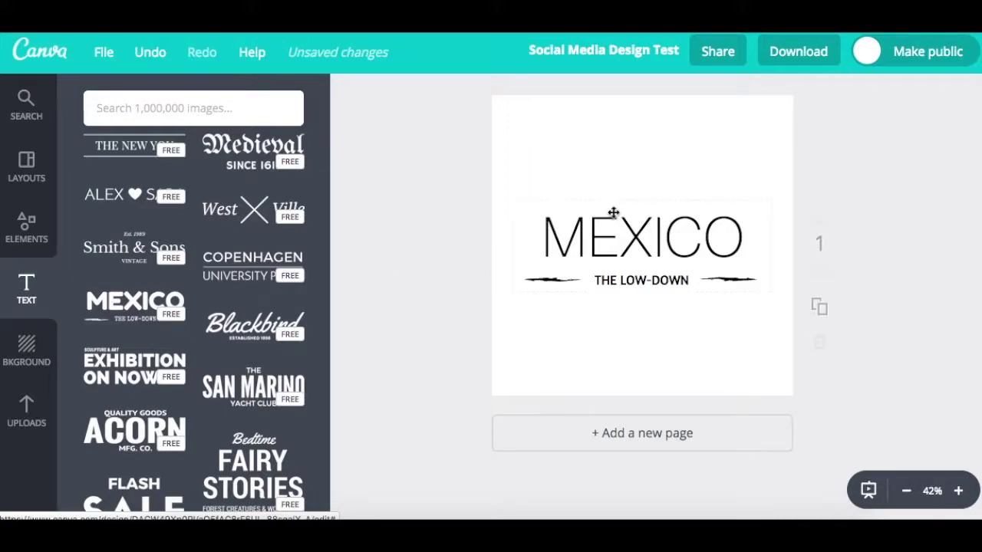
- Delete the "MEXICO" text group from the page and browse the remaining ready-made text combinations
left_click(643, 236)
left_click(975, 94)
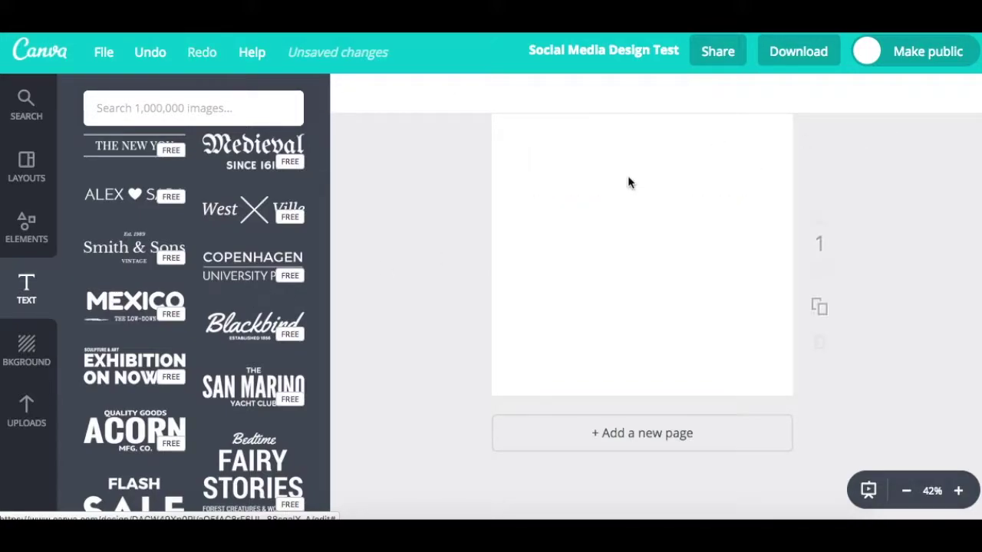
scroll(252, 283, "down", 3)
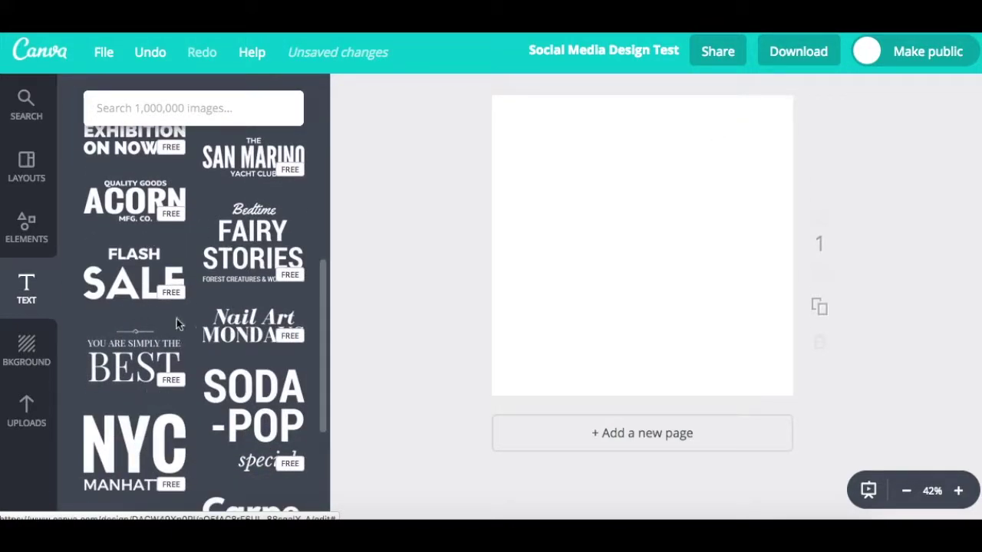
scroll(184, 318, "down", 7)
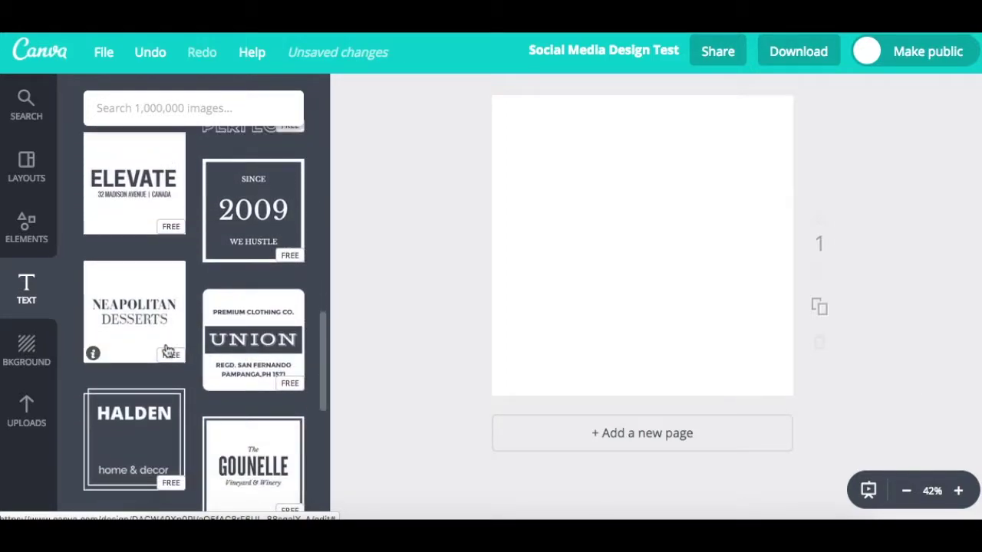
scroll(169, 349, "down", 6)
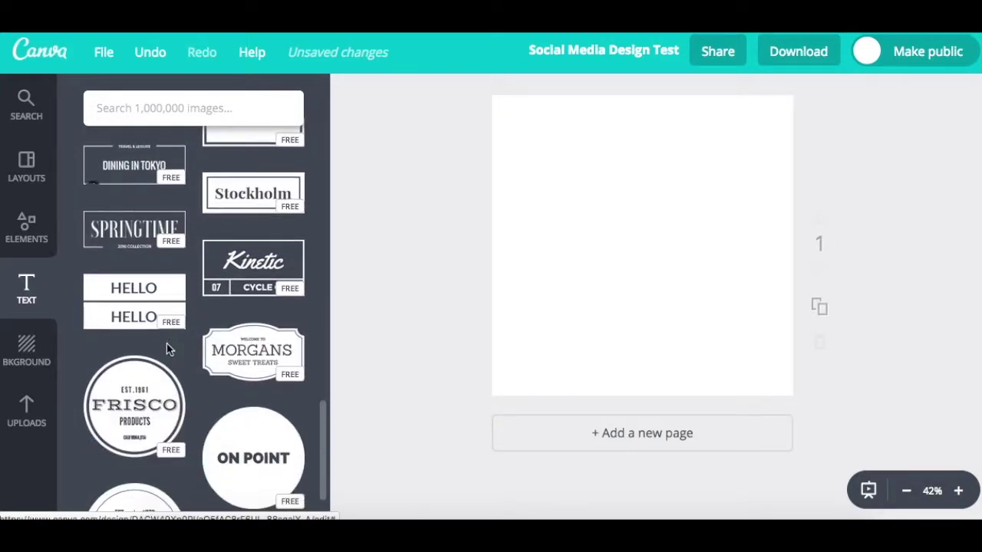
scroll(169, 349, "down", 3)
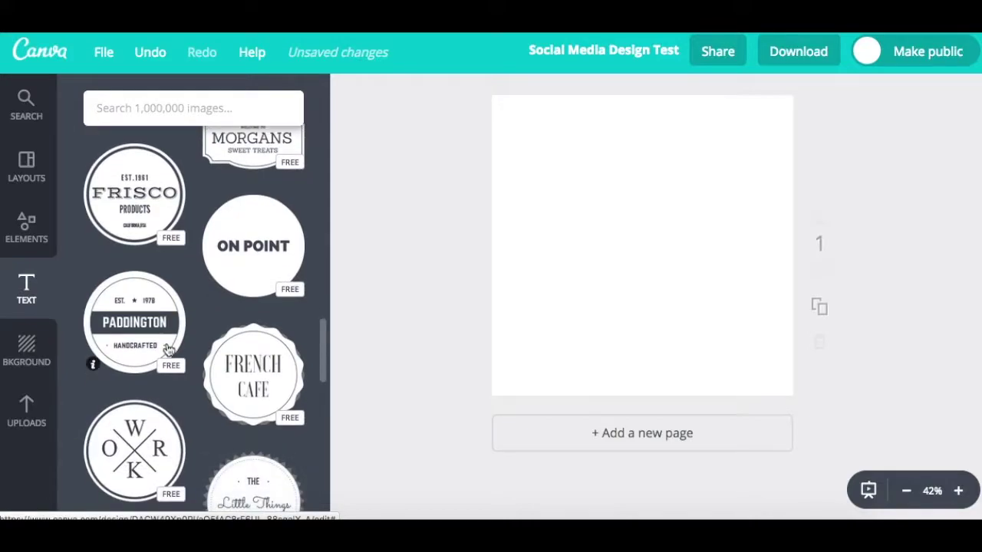
scroll(168, 349, "down", 1)
- Set the page background to the yellow from the default palette
left_click(38, 345)
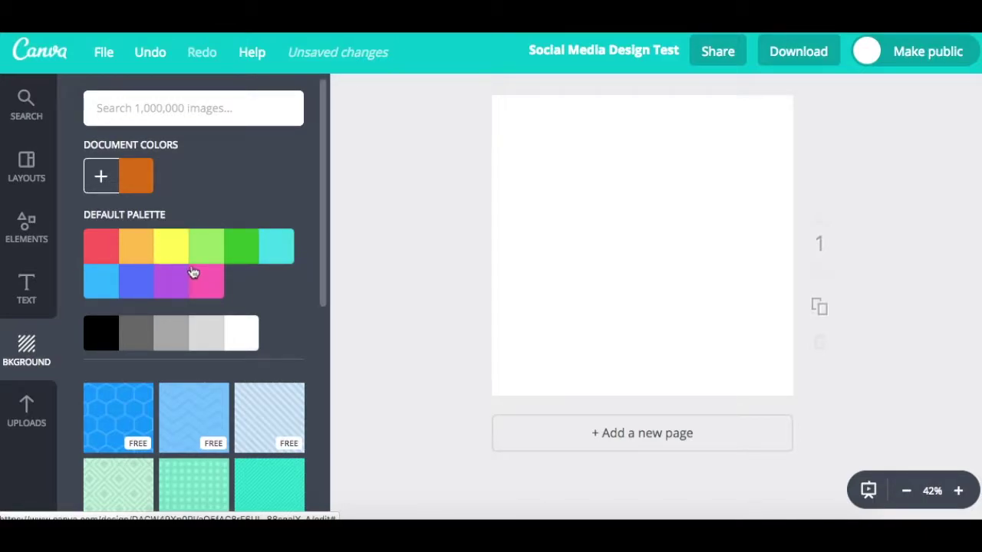
left_click(171, 254)
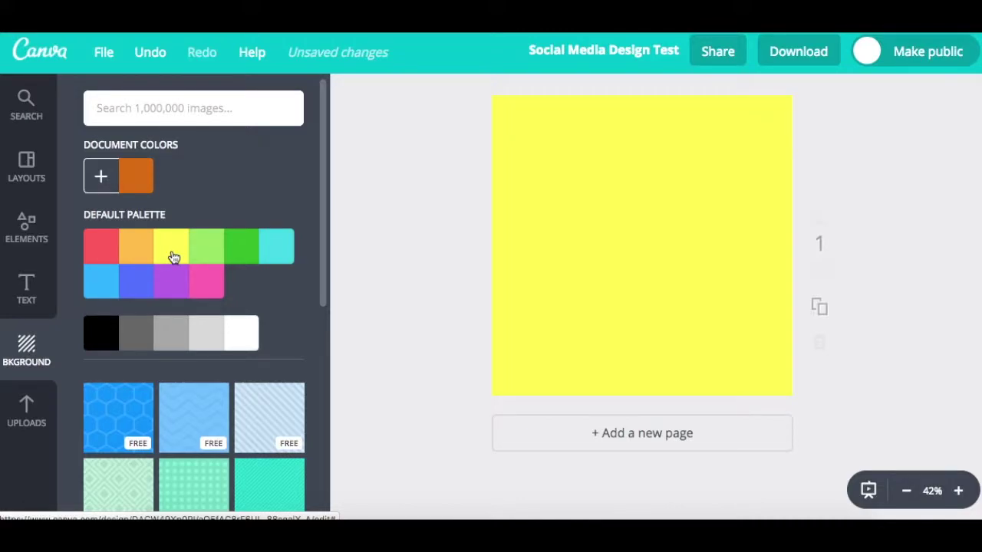
- Try the light green and green palette colours as page background, and pick the custom blue-grey 7097b7 from the colour wheel
left_click(206, 255)
left_click(236, 254)
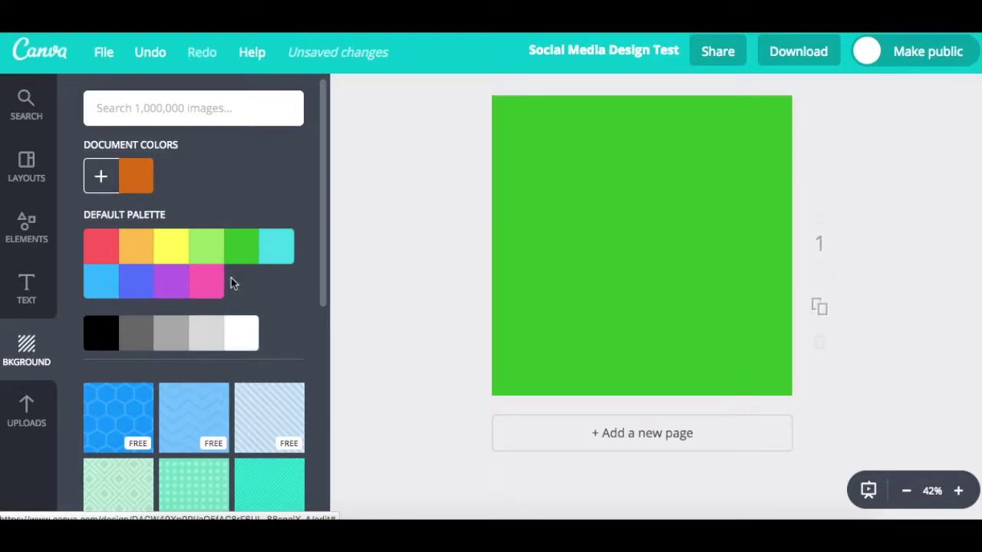
left_click(105, 177)
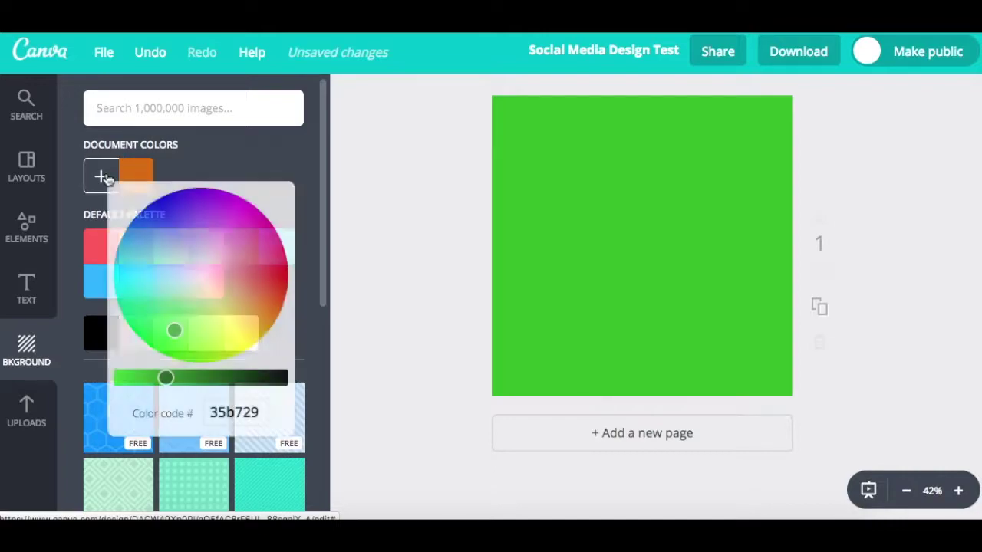
mouse_move(160, 276)
left_mouse_down()
mouse_move(243, 241)
mouse_move(149, 153)
mouse_move(112, 220)
mouse_move(219, 197)
mouse_move(284, 317)
mouse_move(219, 375)
mouse_move(173, 262)
left_mouse_up()
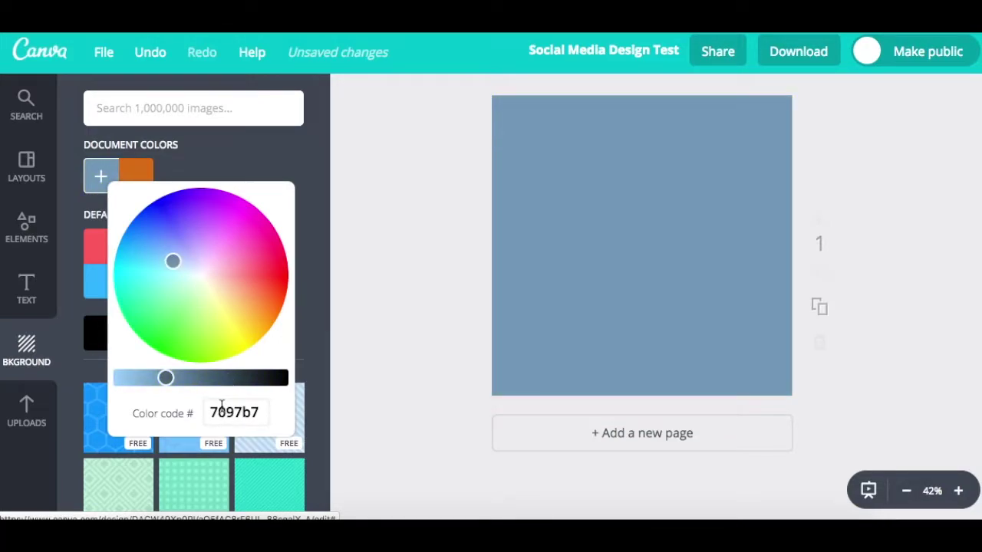
left_click_drag(210, 413, 264, 412)
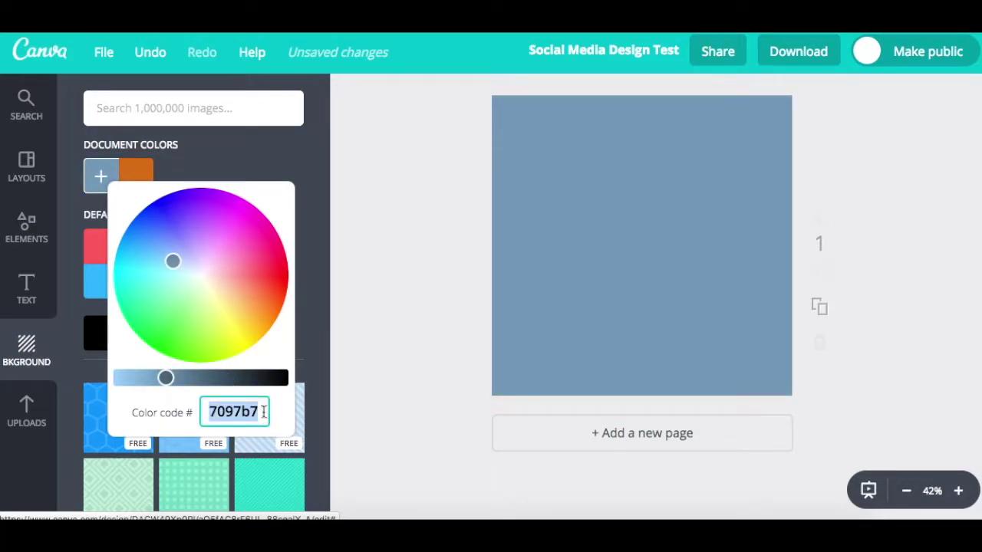
left_click(354, 247)
- Try the green striped, green diamond, yellow polka-dot and orange zigzag patterns as the page background
scroll(260, 331, "down", 3)
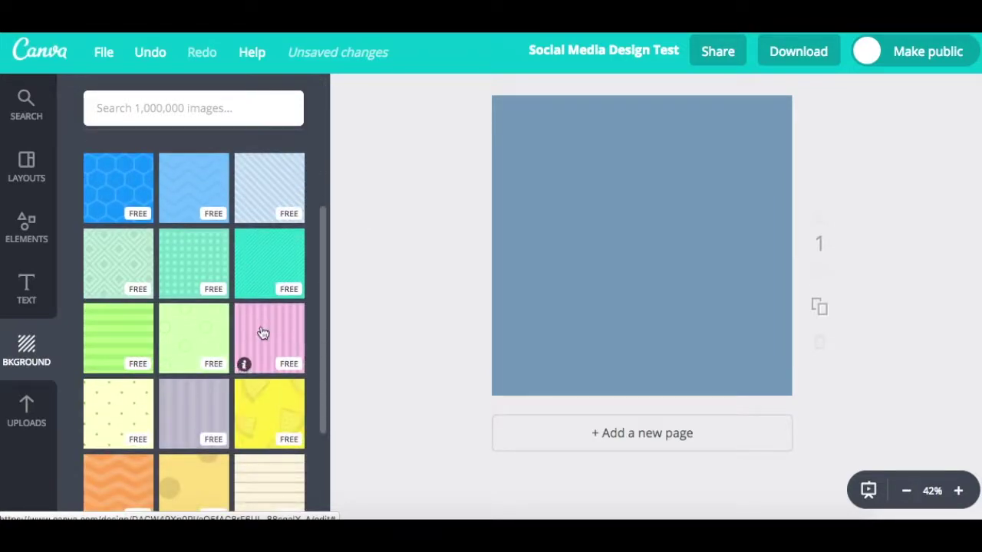
left_click(129, 346)
left_click(130, 268)
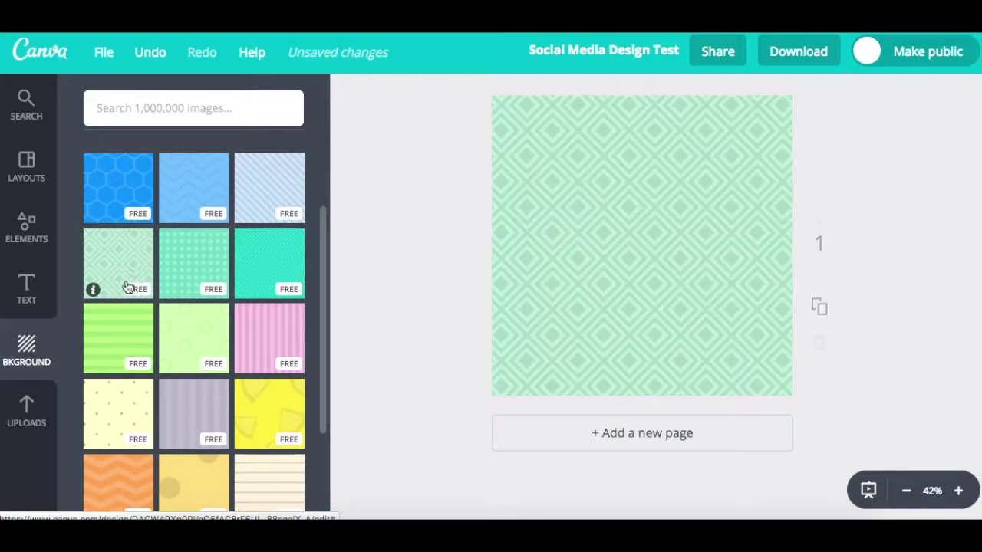
scroll(197, 317, "down", 2)
left_click(198, 318)
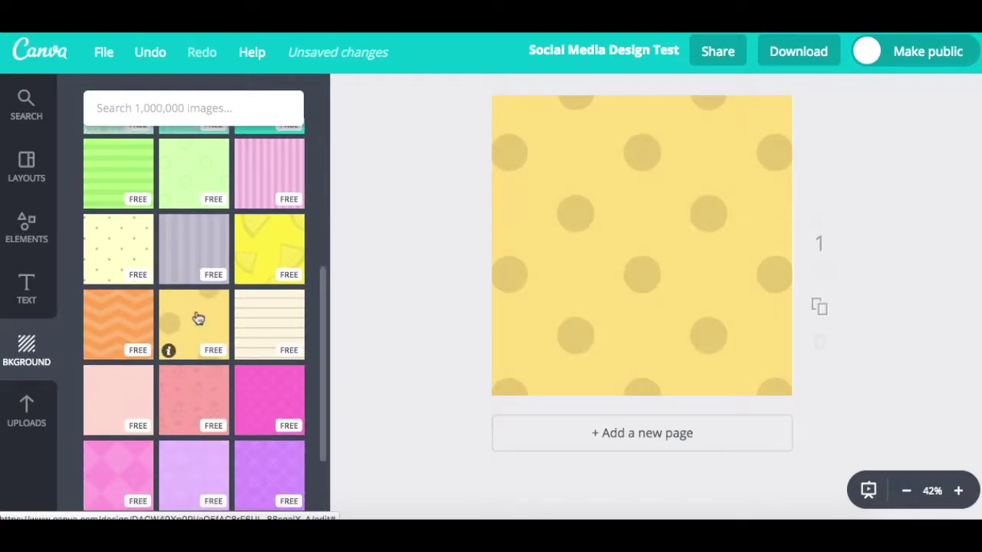
left_click(127, 329)
scroll(125, 329, "down", 3)
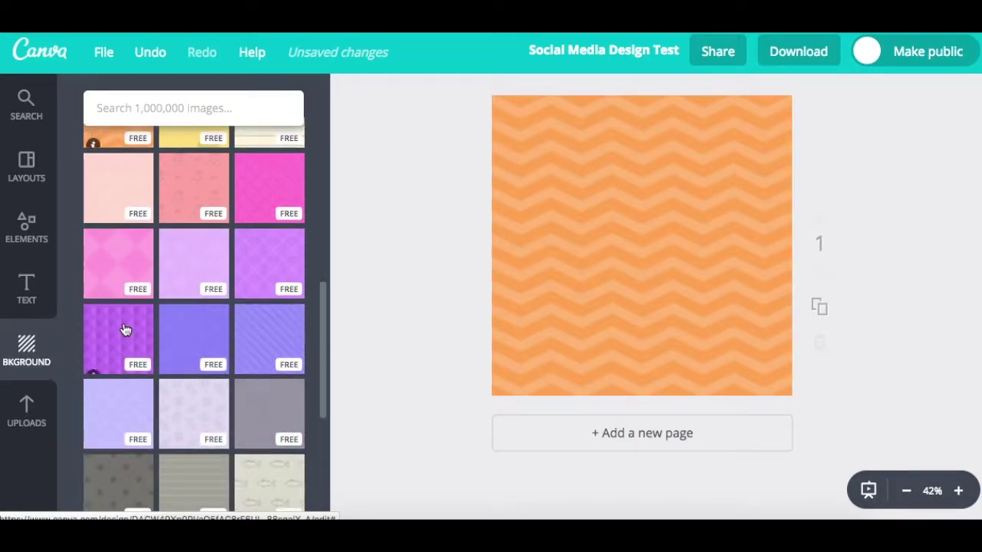
- Shrink the orange zigzag background, move it to the page's lower-left corner and delete it
left_click(563, 227)
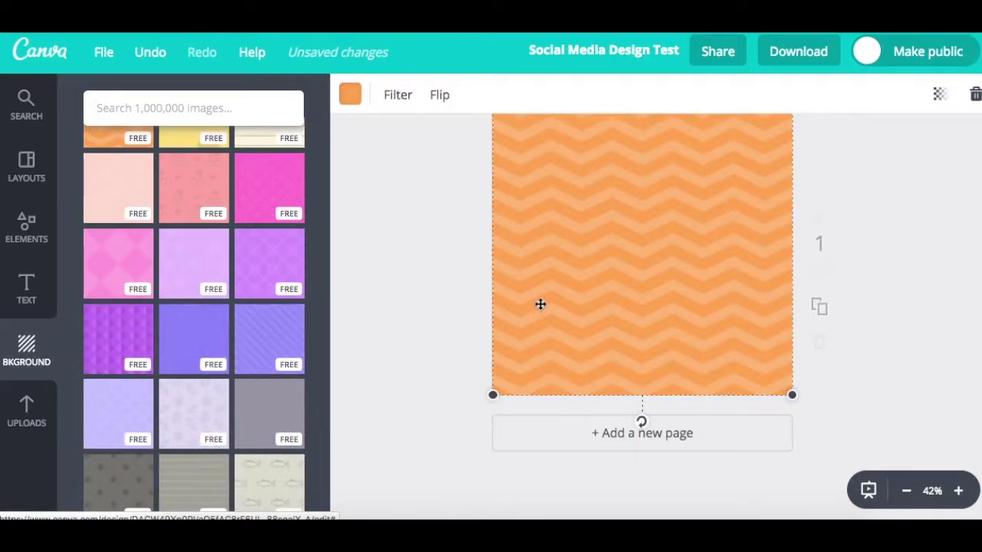
left_click_drag(496, 392, 583, 328)
left_click_drag(658, 219, 546, 289)
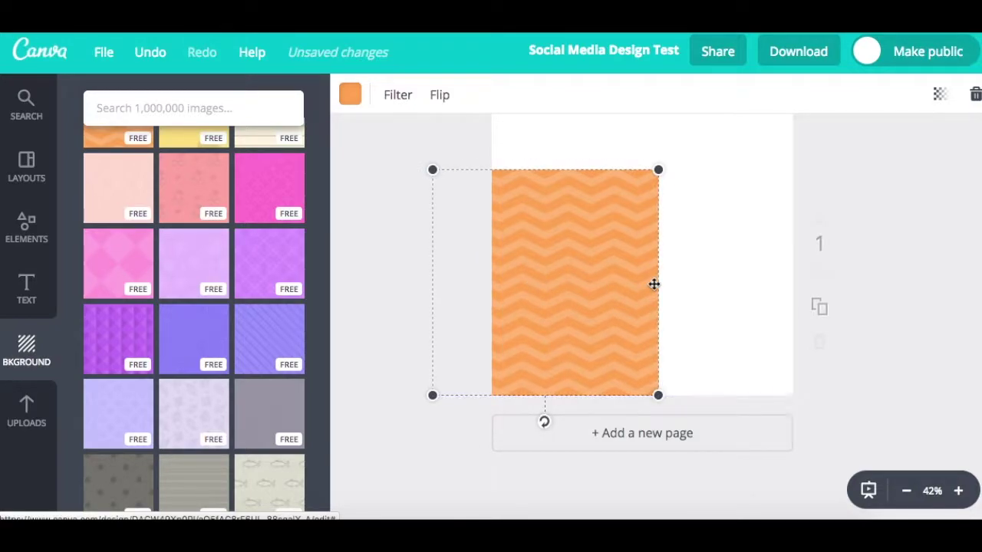
left_click(971, 96)
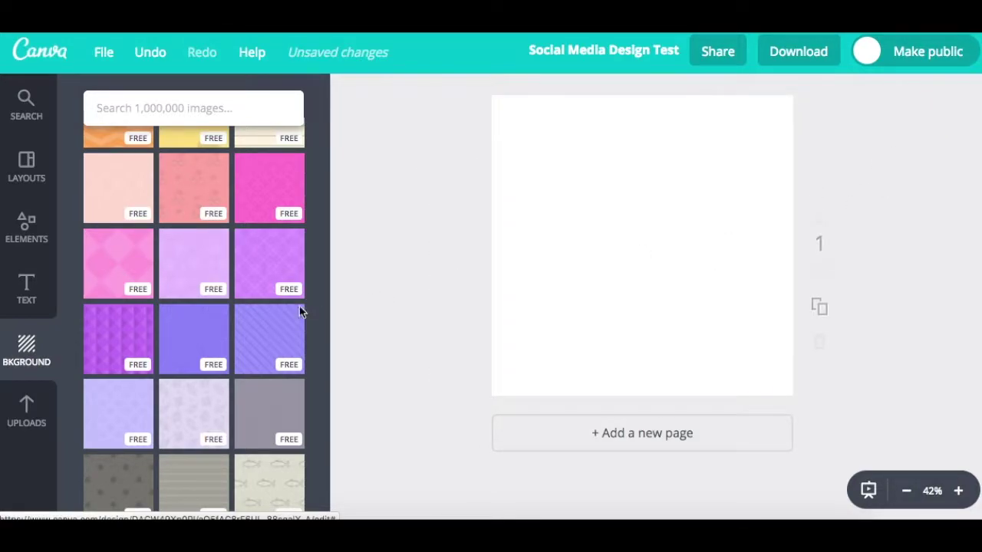
- Examine the options for uploading own images, purchased images and Facebook photos
scroll(187, 300, "up", 5)
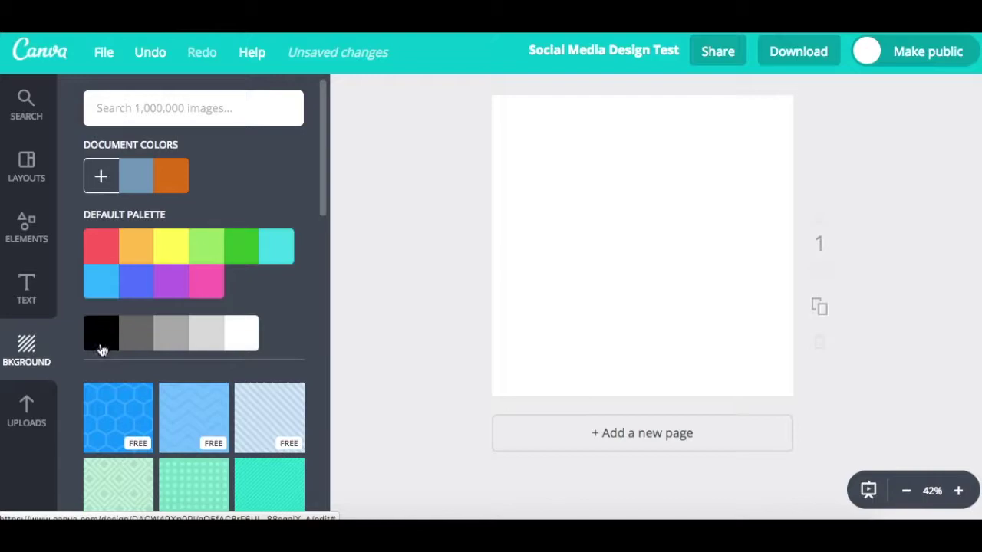
left_click(27, 409)
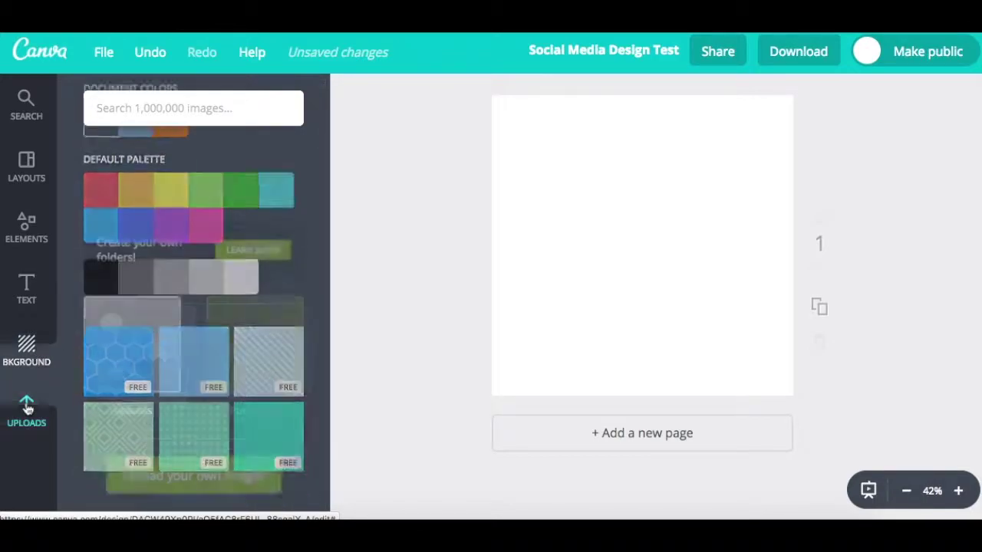
scroll(211, 328, "down", 2)
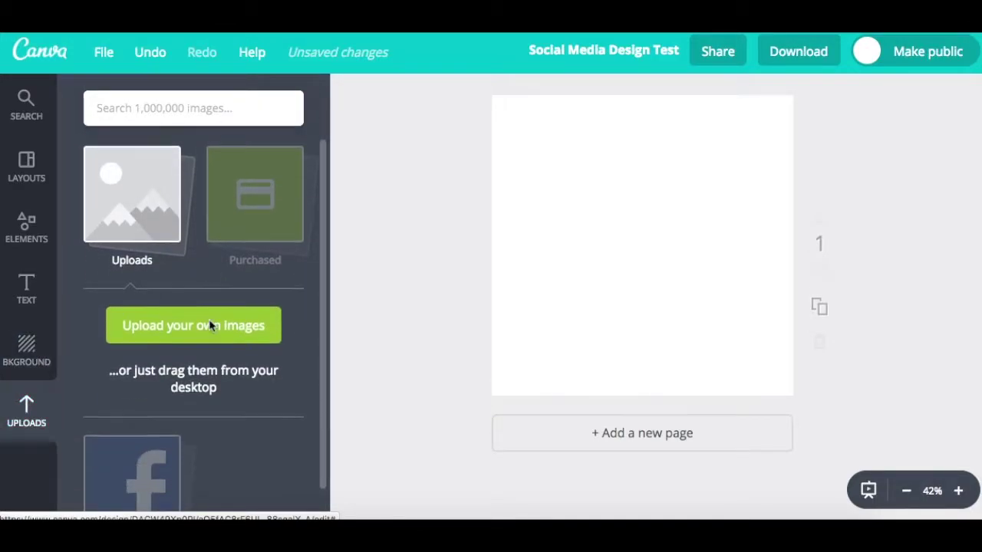
scroll(207, 311, "up", 1)
scroll(205, 310, "up", 1)
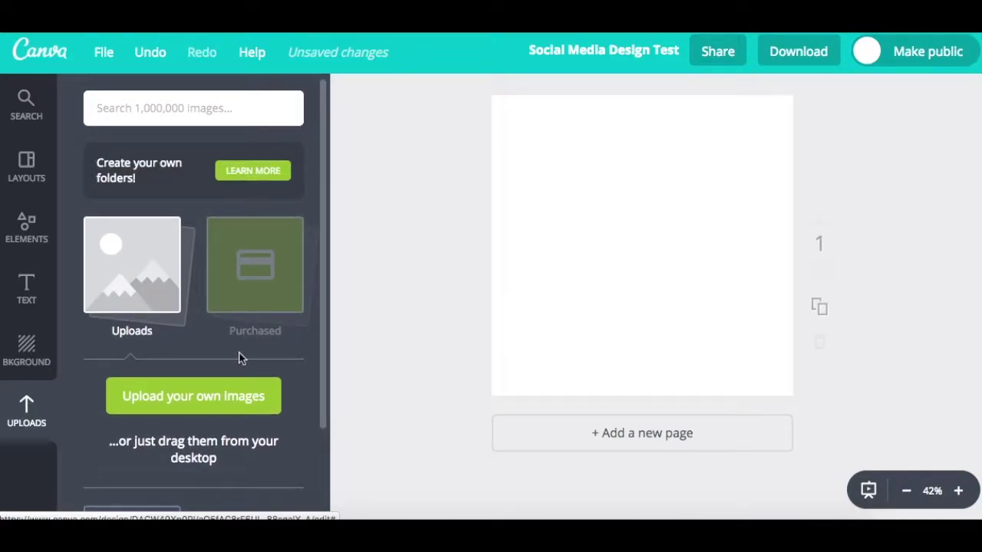
scroll(239, 358, "down", 2)
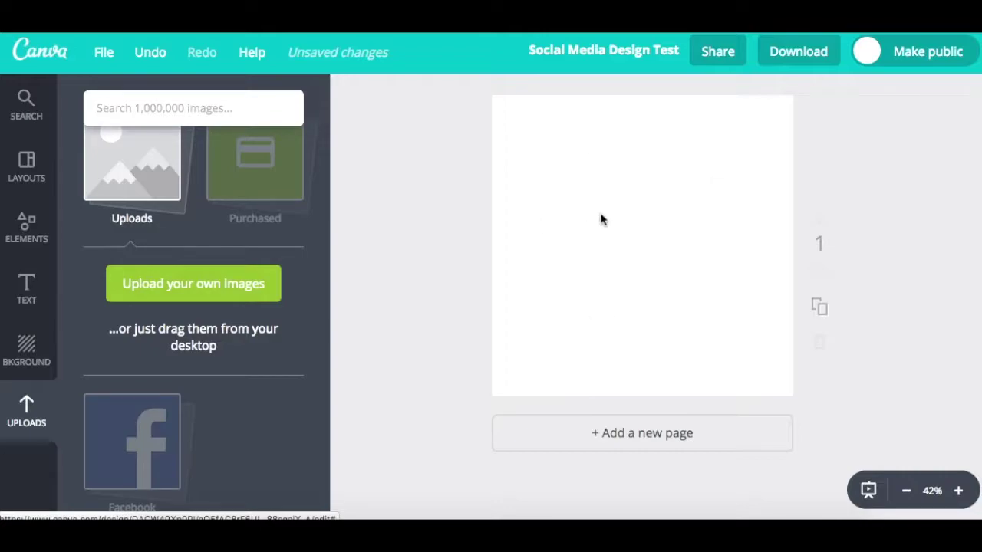
scroll(221, 348, "up", 2)
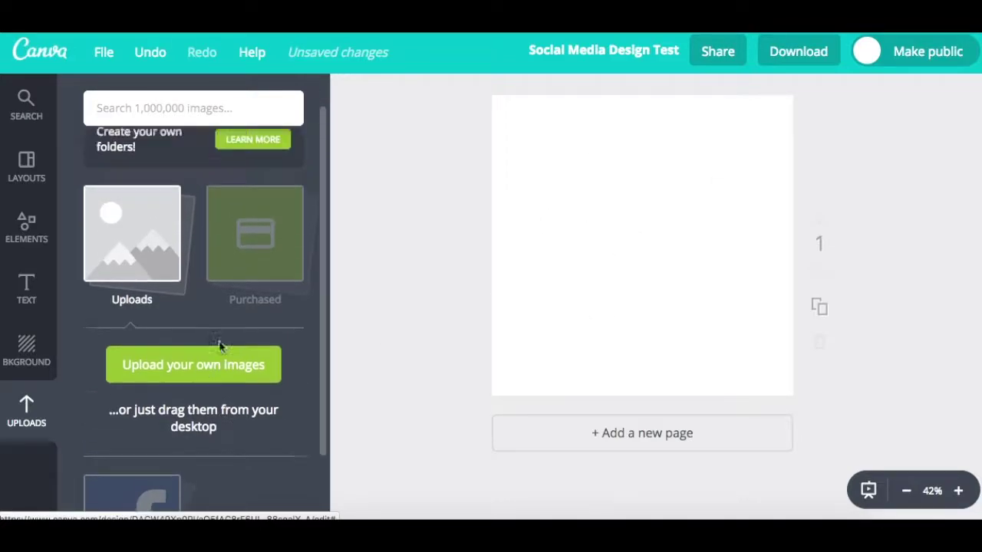
- Apply the light blue "SUBSCRIBE 20% OFF" newsletter layout from the Canva layouts to the page
left_click(37, 178)
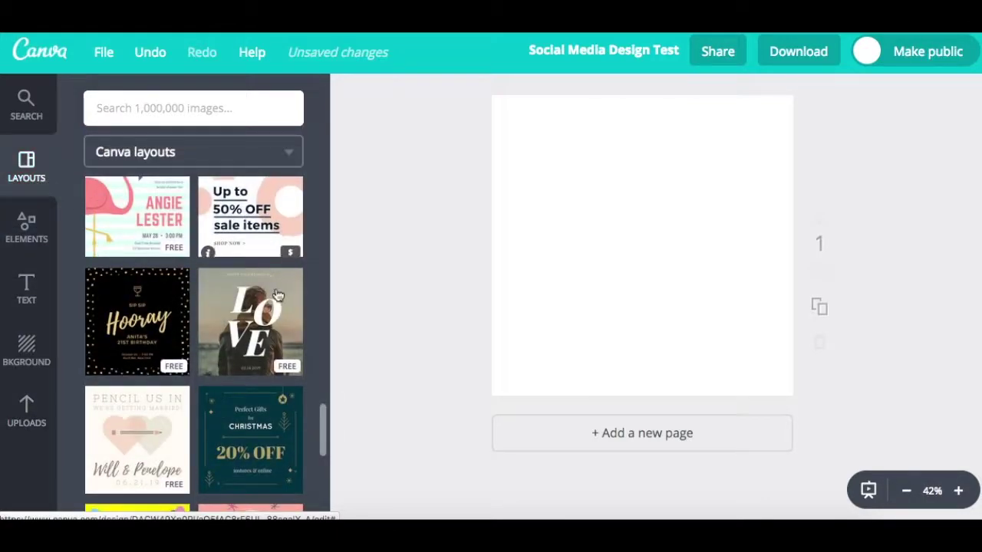
scroll(174, 381, "down", 1)
scroll(184, 368, "down", 6)
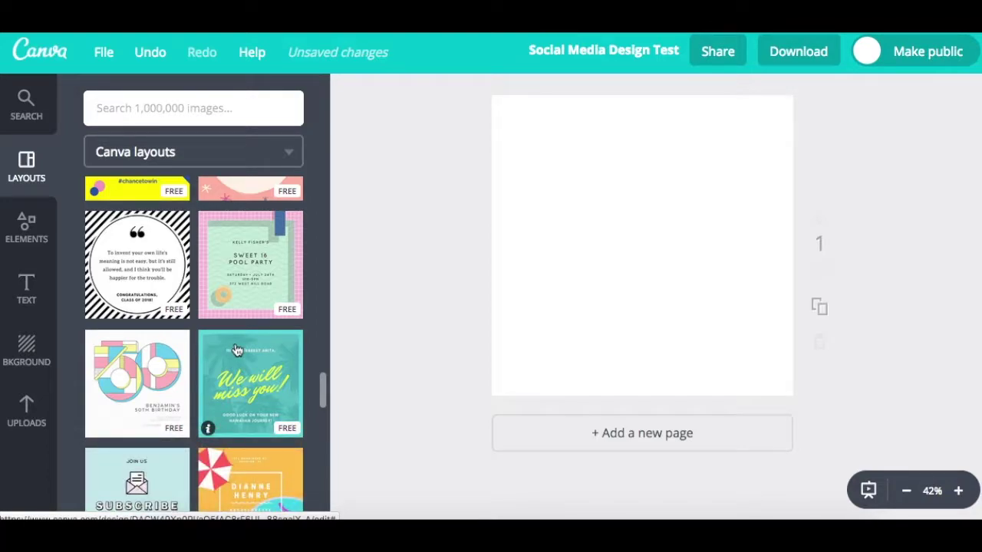
scroll(230, 350, "down", 1)
scroll(235, 345, "down", 1)
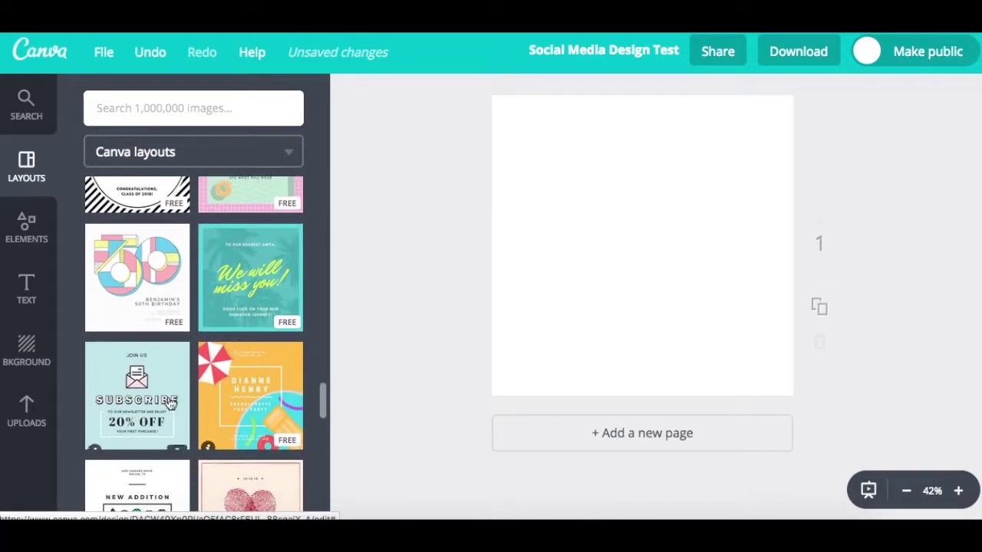
left_click(136, 395)
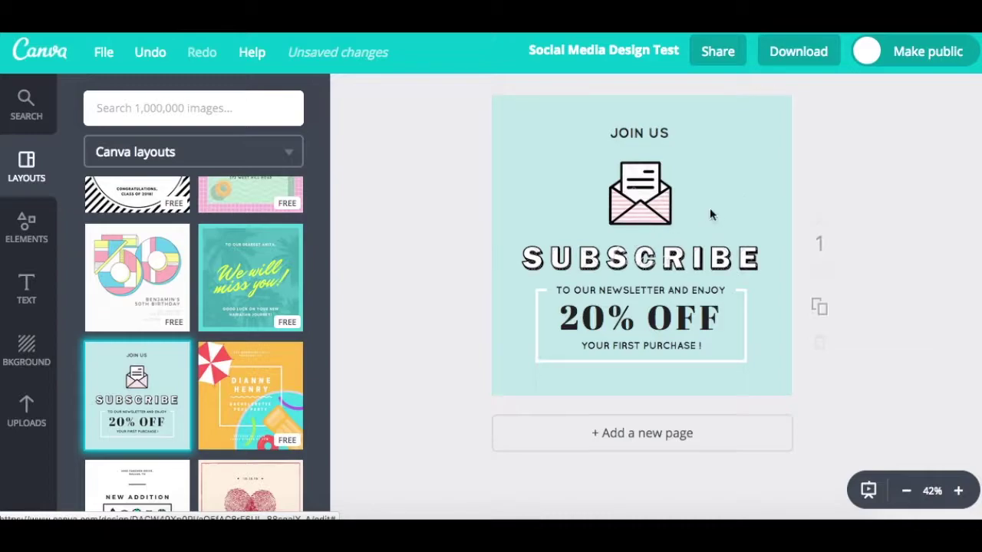
- Examine the file types available for downloading the design and close the download options
left_click(771, 126)
left_click(868, 155)
left_click(814, 62)
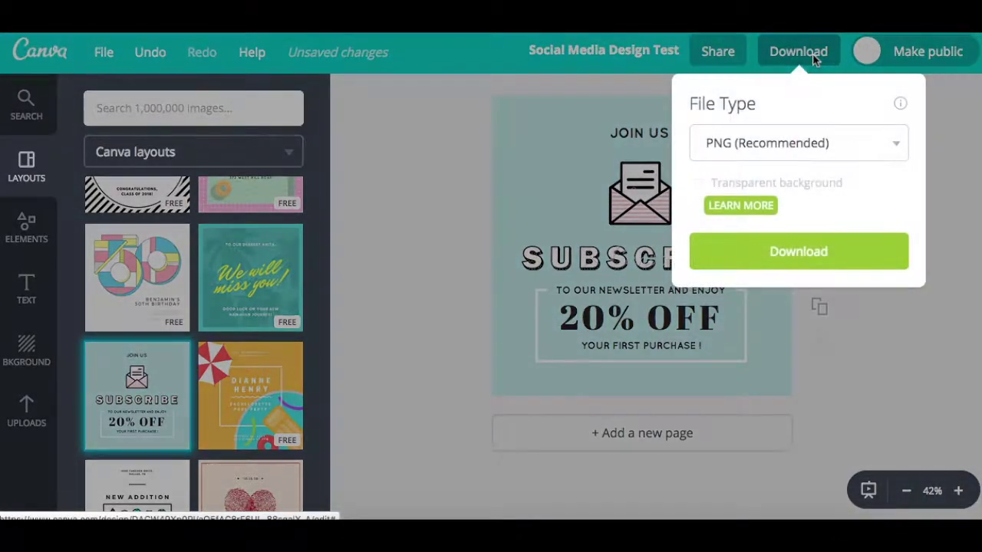
left_click(892, 147)
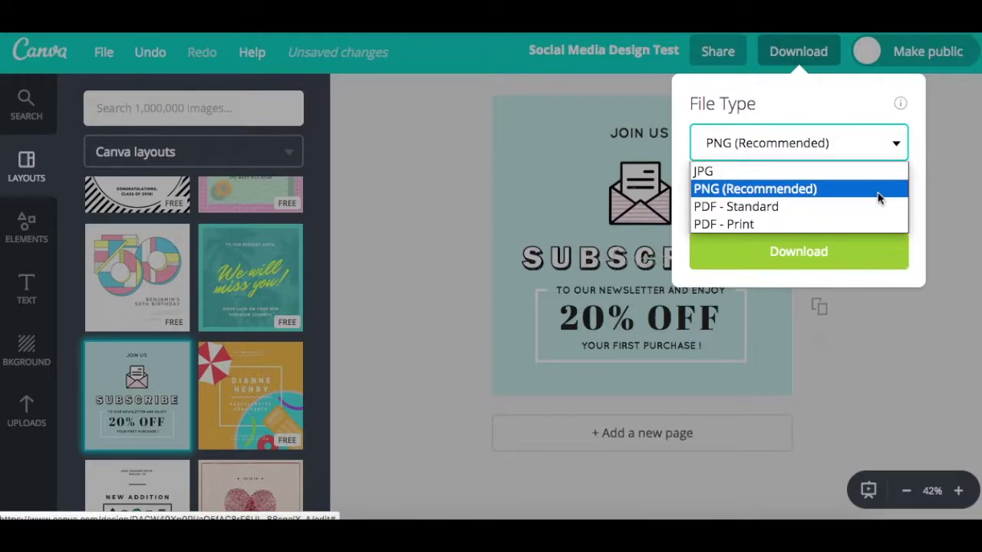
left_click(934, 193)
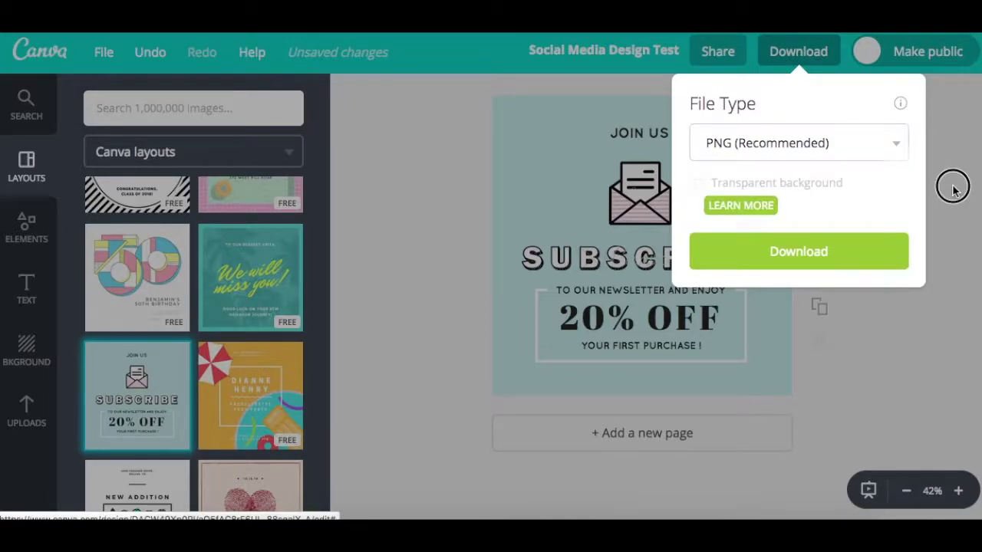
left_click(951, 187)
- Delete the light blue background behind the "SUBSCRIBE" newsletter layout
left_click(513, 132)
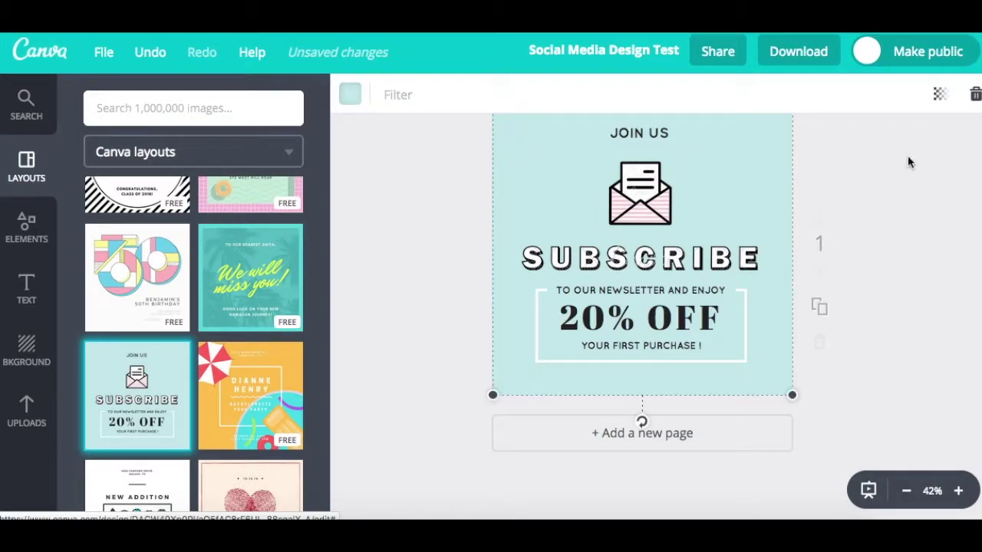
left_click(969, 95)
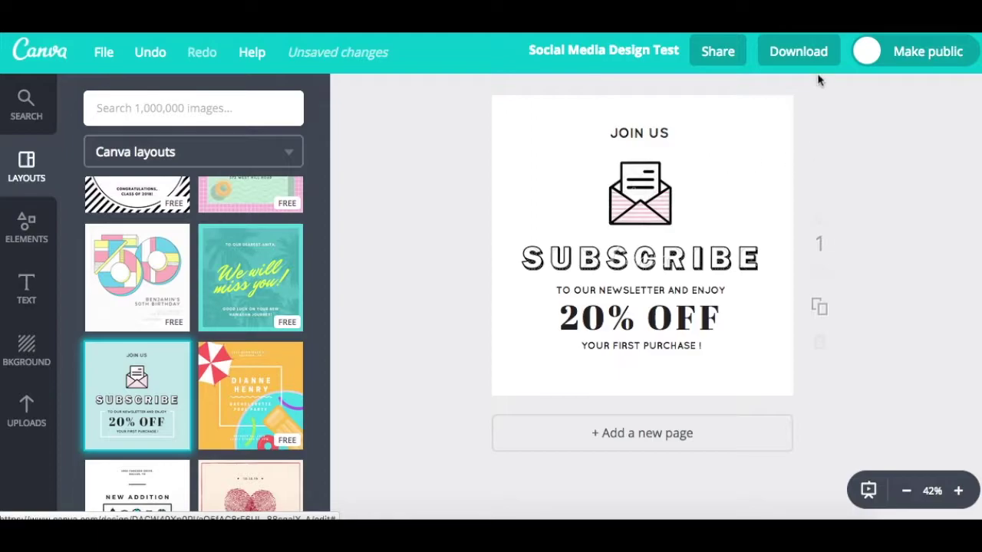
- Set the download file type to JPG and try to download the design
left_click(805, 55)
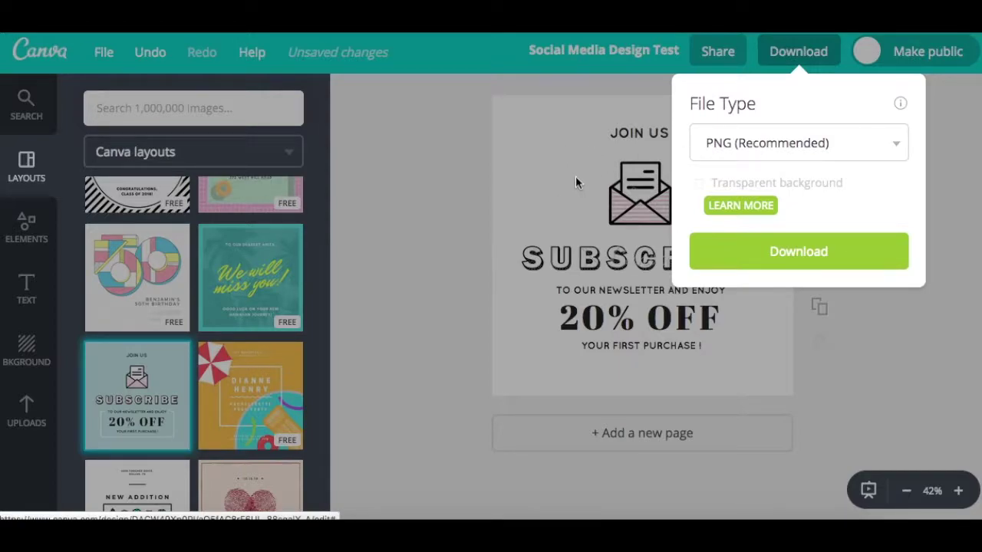
left_click(733, 144)
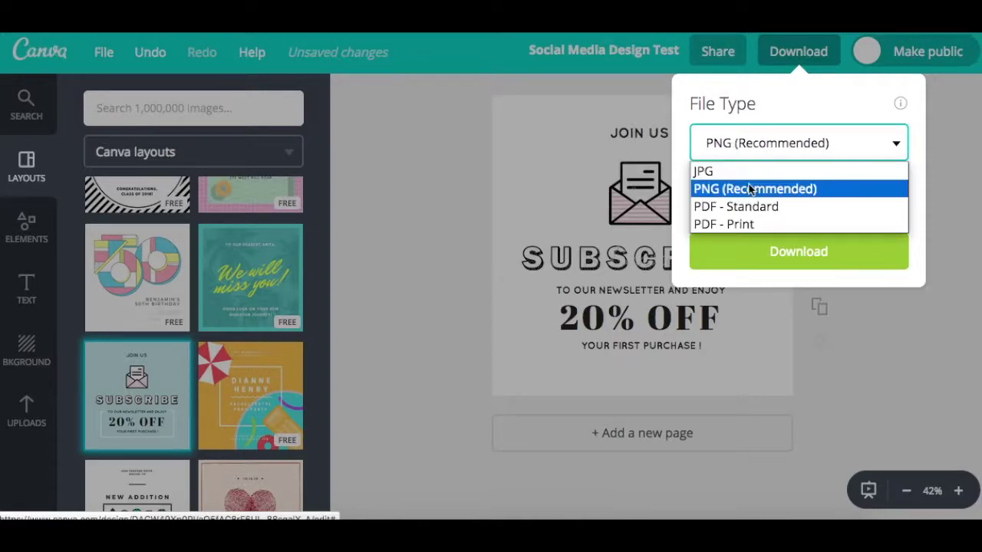
left_click(750, 174)
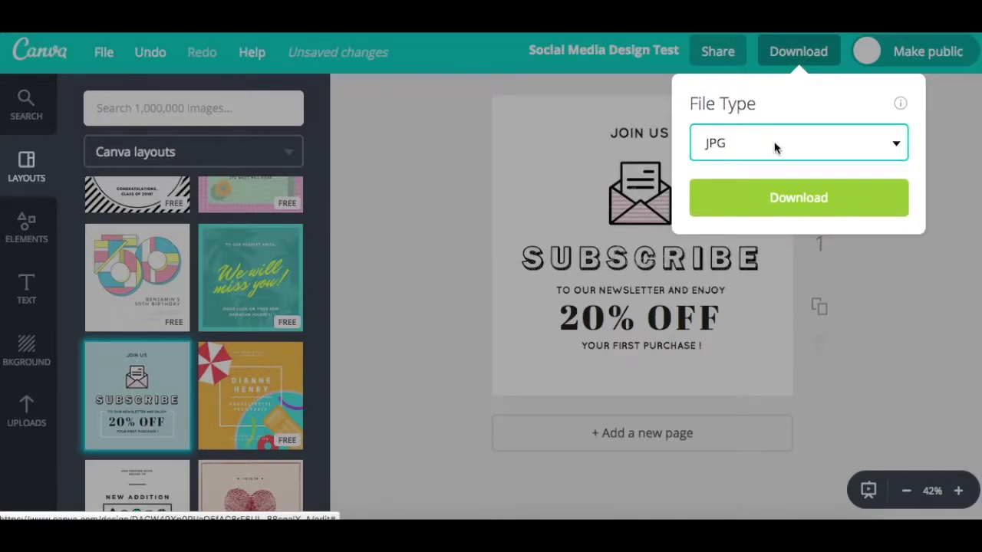
left_click(774, 144)
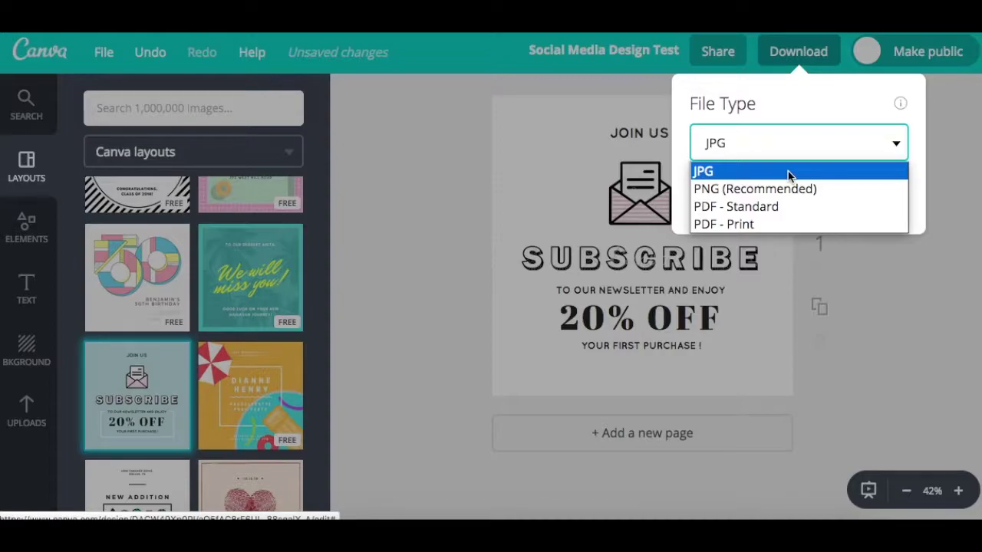
left_click(788, 171)
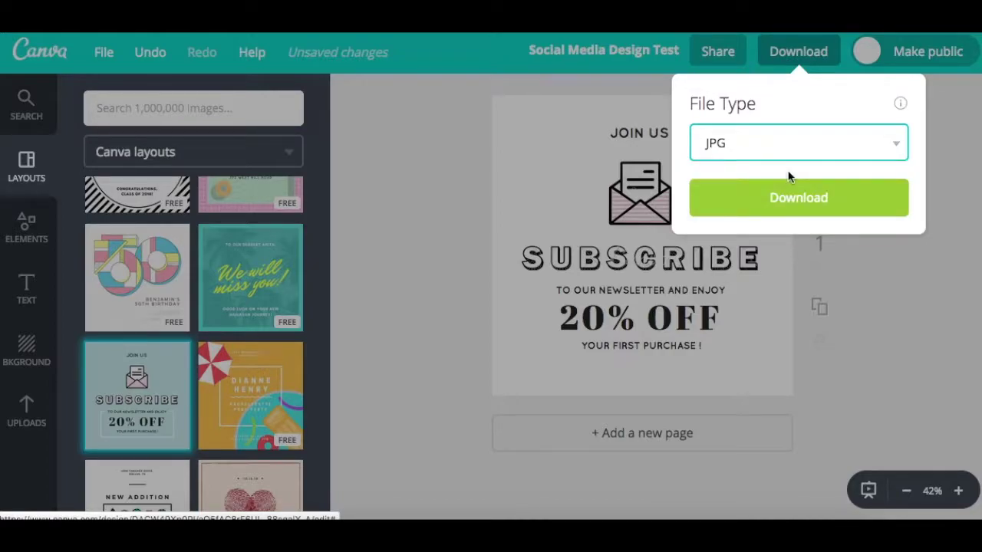
left_click(798, 199)
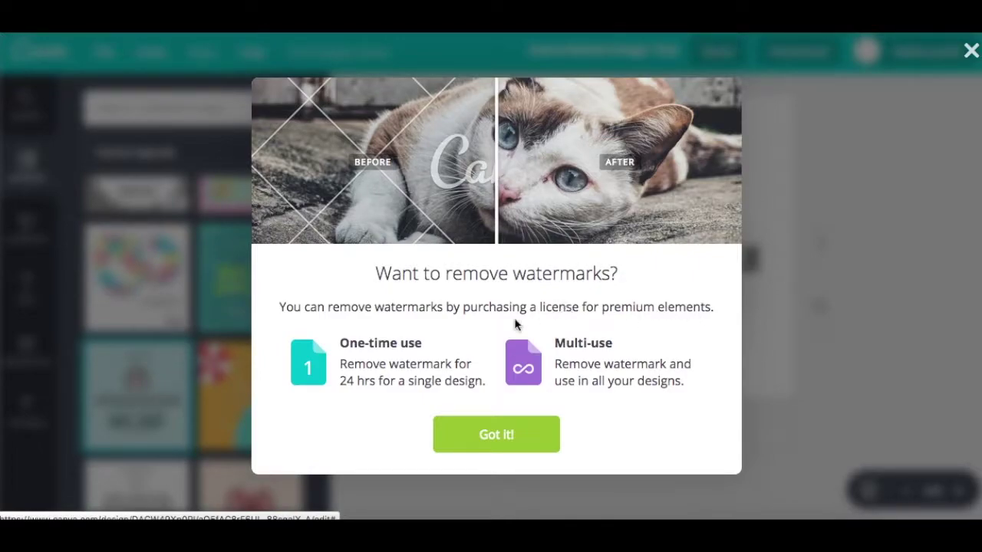
- Review the licence options for the premium Newsletter and subscribe elements and close the purchase dialog without buying
left_click(484, 437)
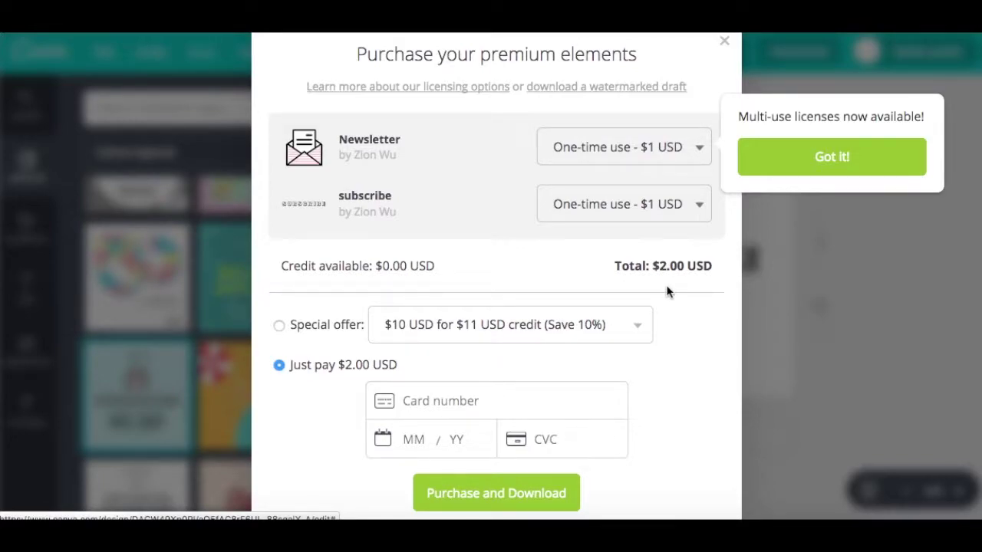
left_click(700, 148)
left_click(700, 149)
left_click(701, 152)
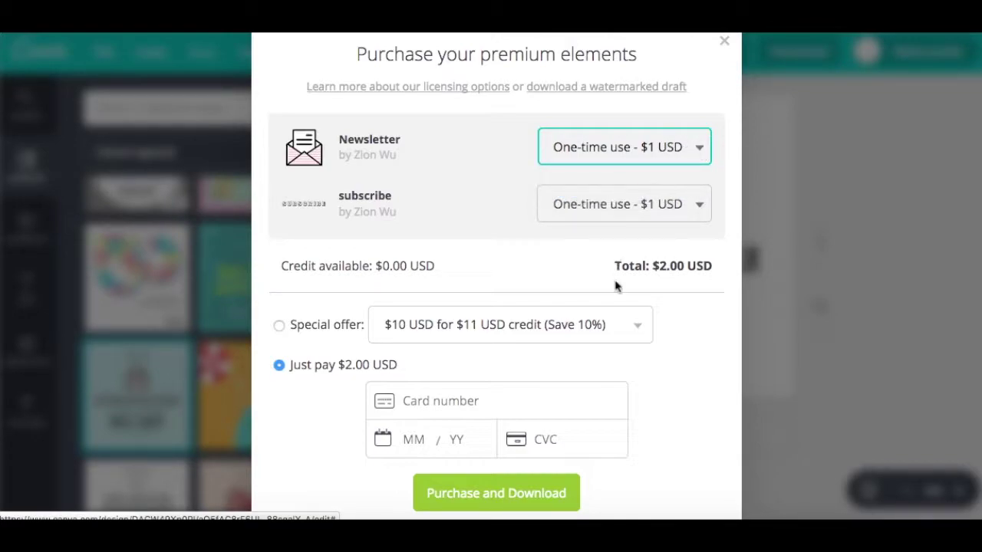
left_click(724, 42)
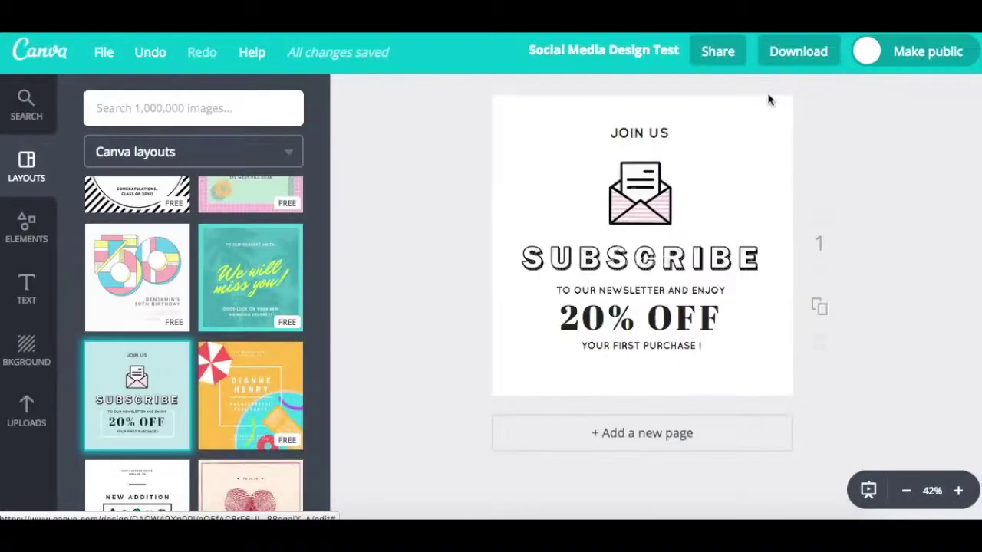
- Delete the "JOIN US" text, the envelope graphic and the "SUBSCRIBE" heading from the design
left_click(667, 138)
left_click(974, 99)
left_click(647, 192)
left_click(974, 98)
left_click(690, 256)
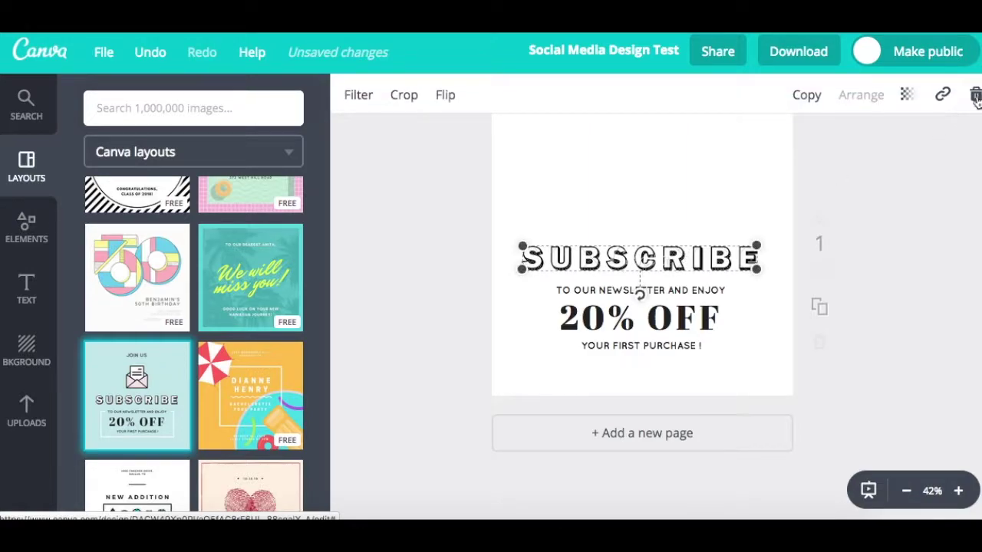
left_click(976, 98)
- Move the "20% OFF" text up above the "TO OUR NEWSLETTER AND ENJOY" line
left_click(651, 311)
left_click_drag(664, 317, 677, 221)
left_click(636, 265)
left_click_drag(638, 311, 641, 190)
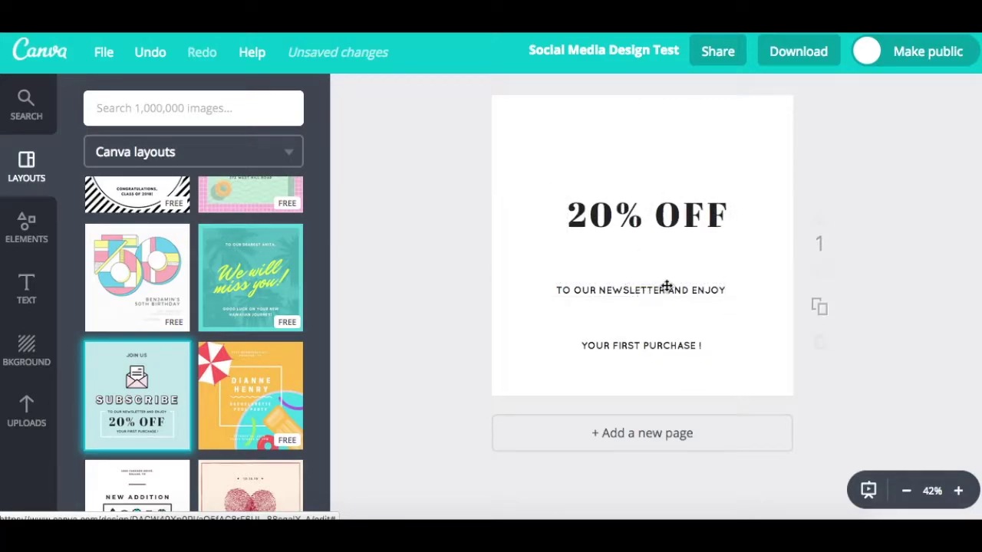
- Delete the "TO OUR NEWSLETTER AND ENJOY" and "YOUR FIRST PURCHASE !" lines and nudge the "20% OFF" text slightly
left_click(666, 286)
left_click(688, 349)
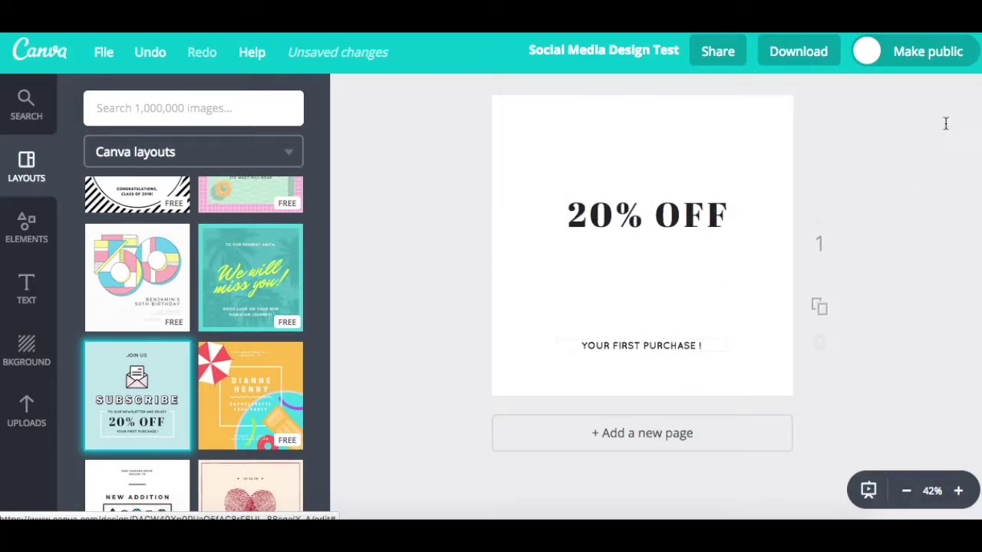
left_click(966, 100)
left_click(629, 214)
left_click(896, 165)
mouse_move(694, 214)
left_mouse_down()
mouse_move(703, 213)
mouse_move(695, 213)
left_mouse_up()
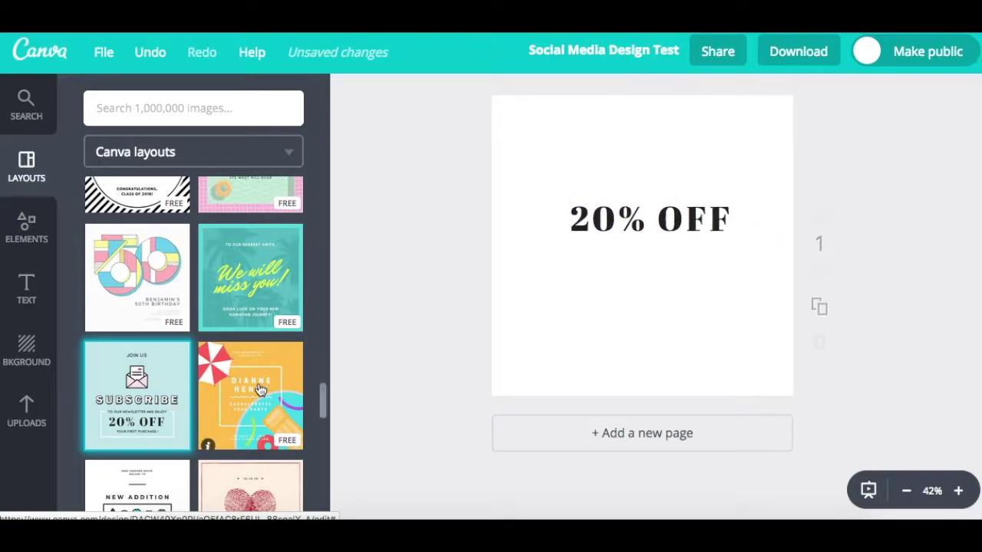
- Add the free solid circle from the Shapes elements to the design
left_click(26, 227)
scroll(128, 235, "up", 2)
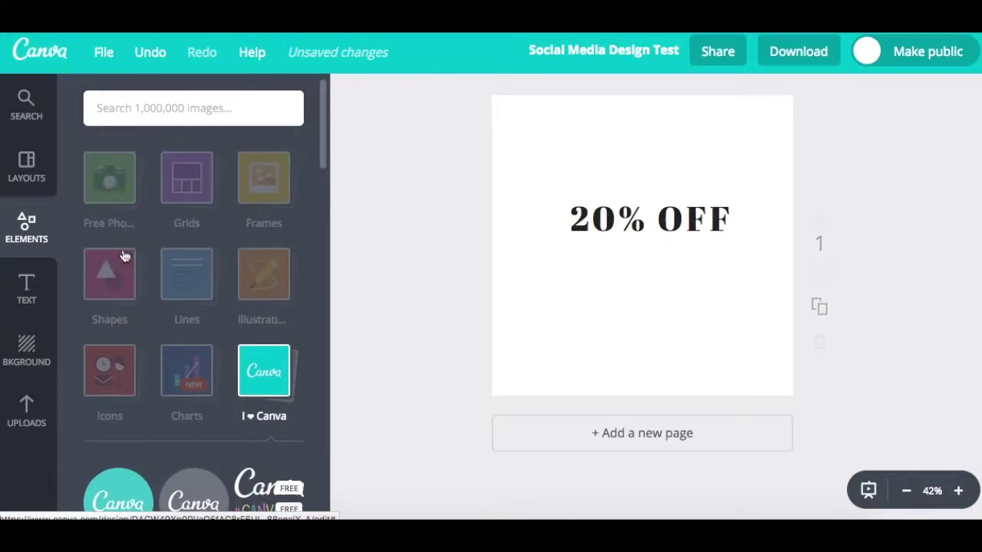
scroll(132, 301, "down", 1)
scroll(133, 300, "down", 3)
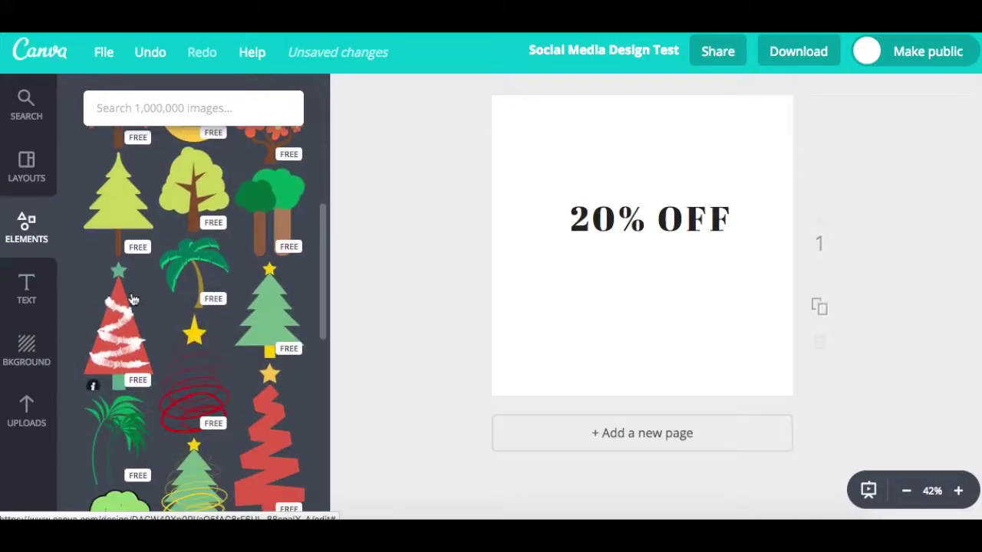
scroll(127, 279, "up", 3)
left_click(108, 149)
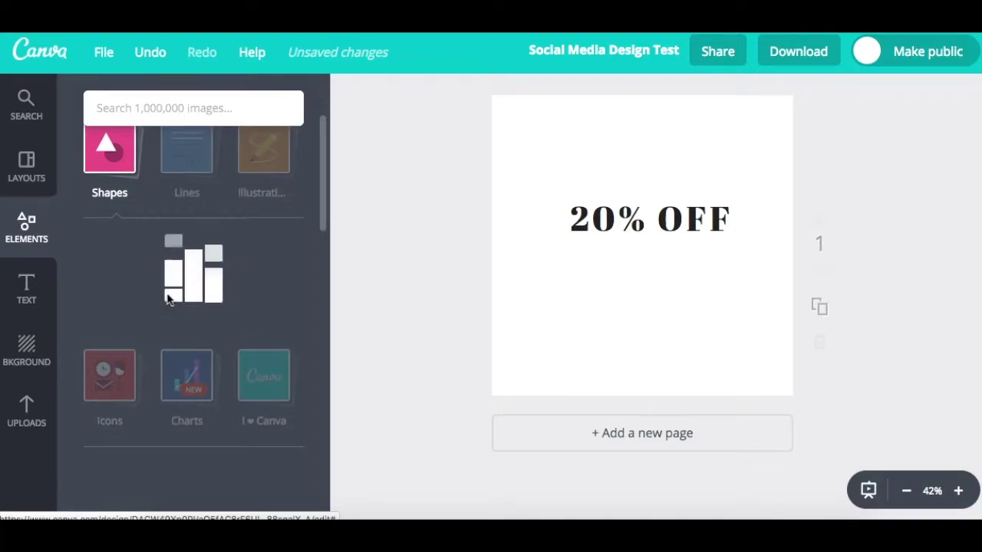
left_click(292, 284)
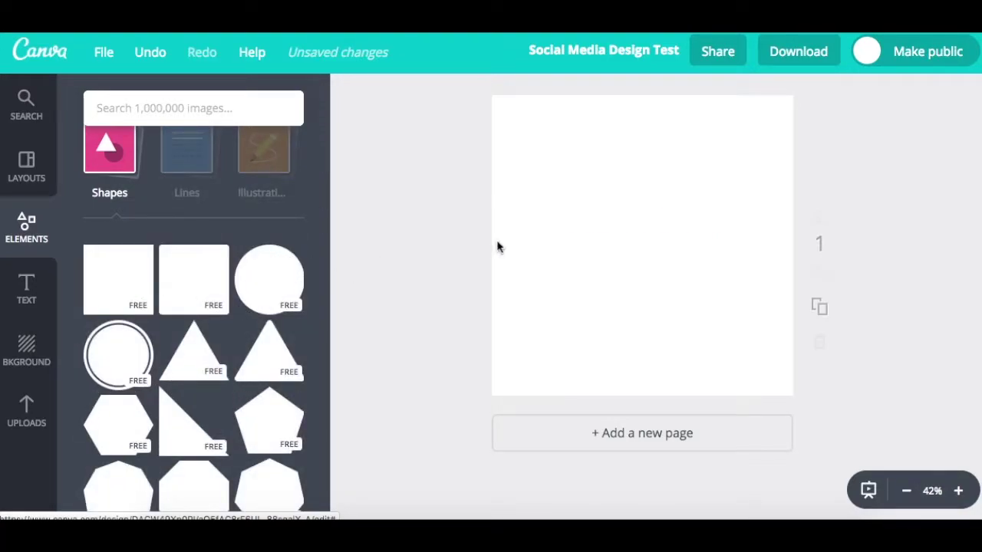
- Recolour the circle with the muted blue from the document colours
left_click(351, 94)
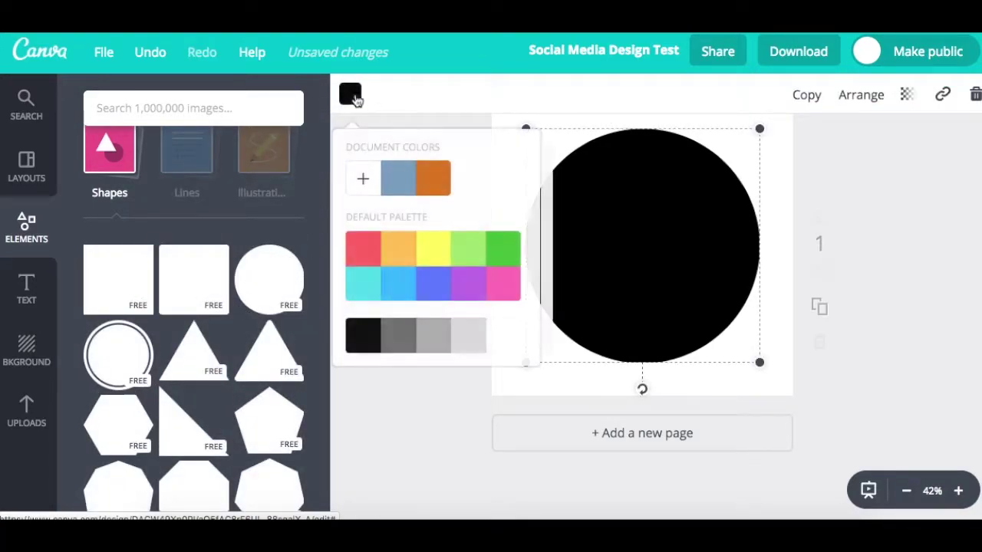
left_click(398, 183)
left_click(920, 233)
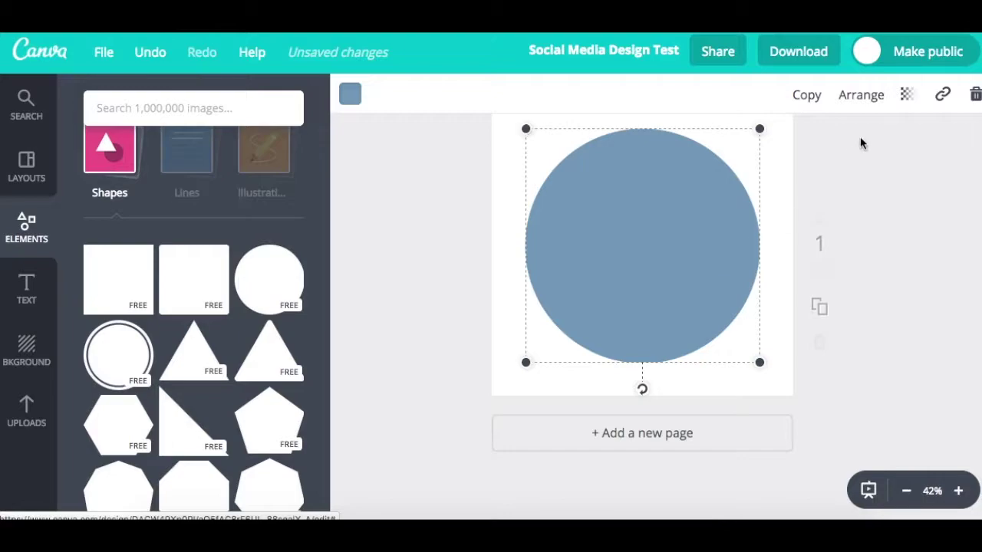
- Send the blue circle behind the "20% OFF" text and move the text to the middle of the circle
left_click(868, 102)
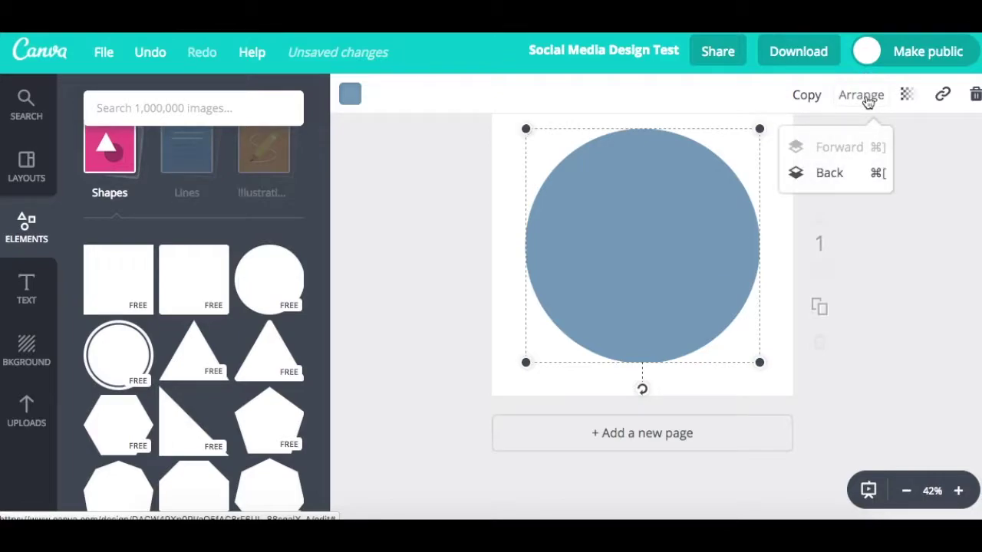
left_click(844, 170)
left_click_drag(693, 220, 680, 252)
left_click(874, 252)
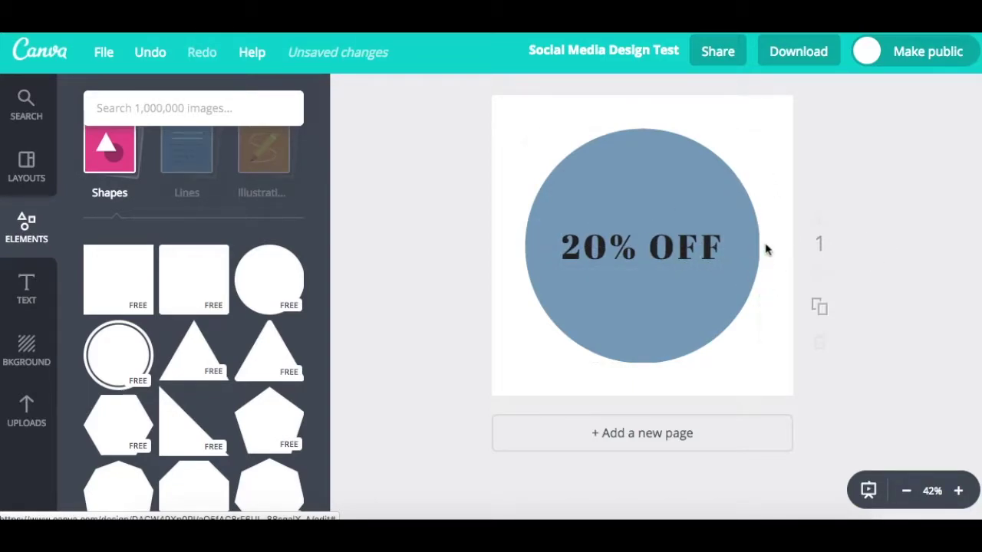
- Download the "20% OFF" circle design as a JPG file
left_click(819, 60)
left_click(821, 158)
left_click(821, 170)
left_click(897, 203)
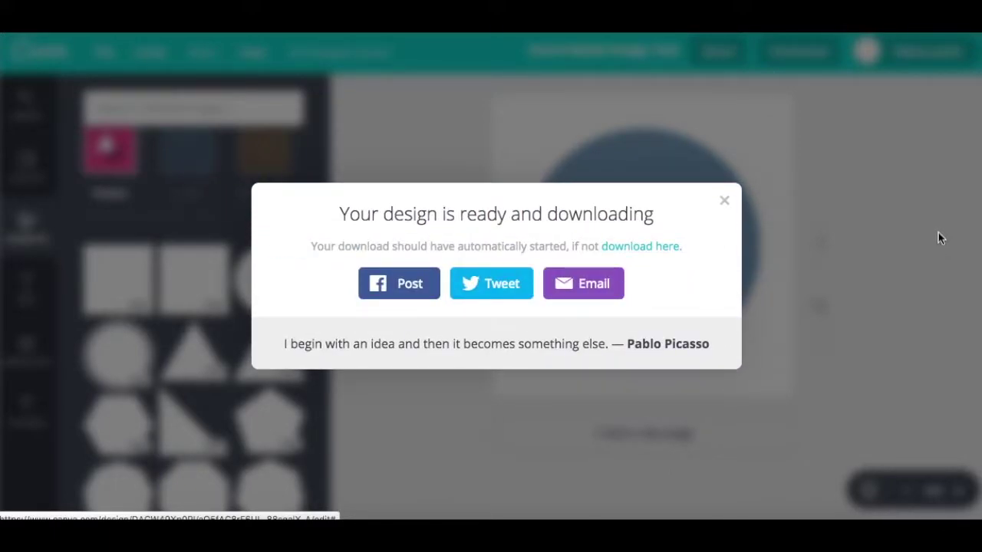
- Choose to open the downloaded "Social Media Design Test.jpg" with Preview and close the download message
left_click(299, 288)
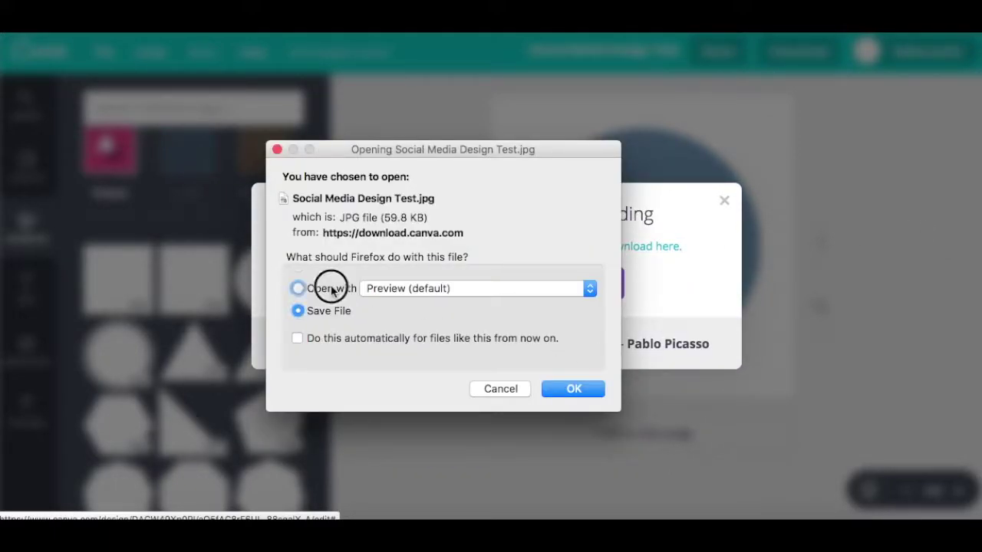
left_click(586, 389)
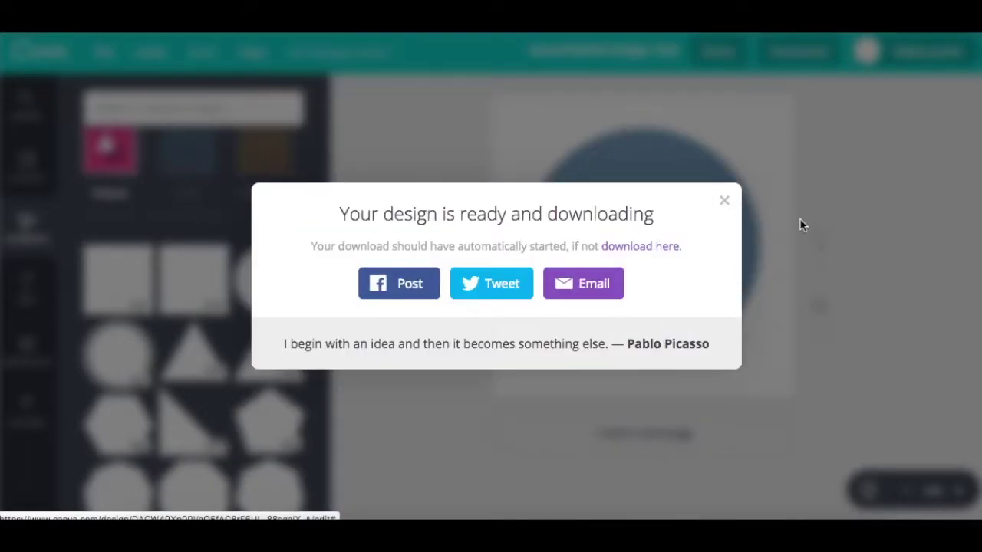
left_click(719, 213)
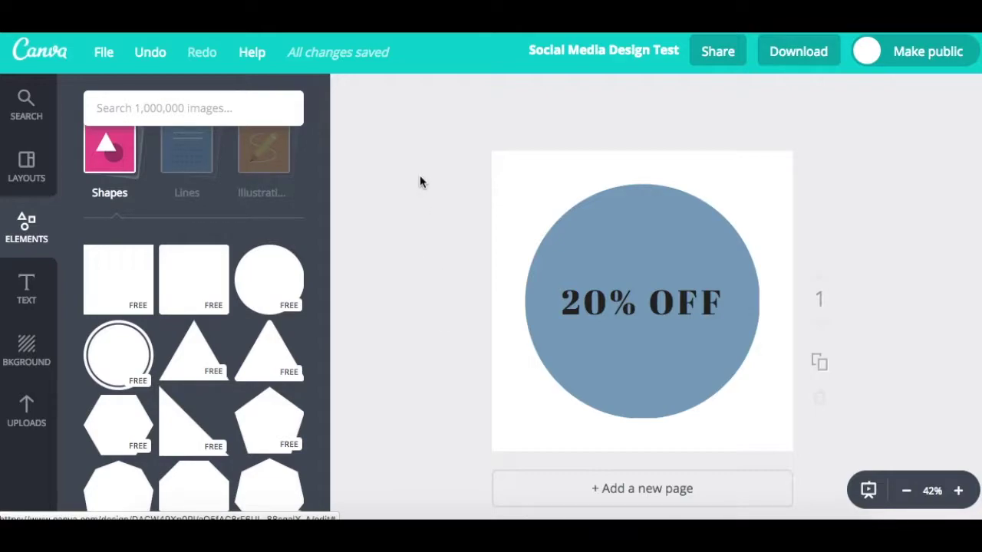
- Open the image search for the design
left_click(31, 116)
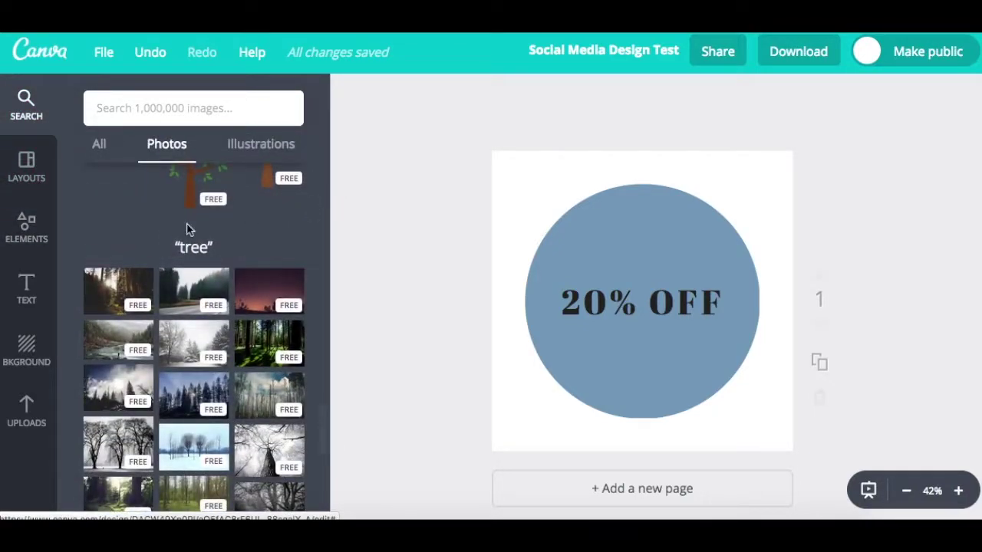